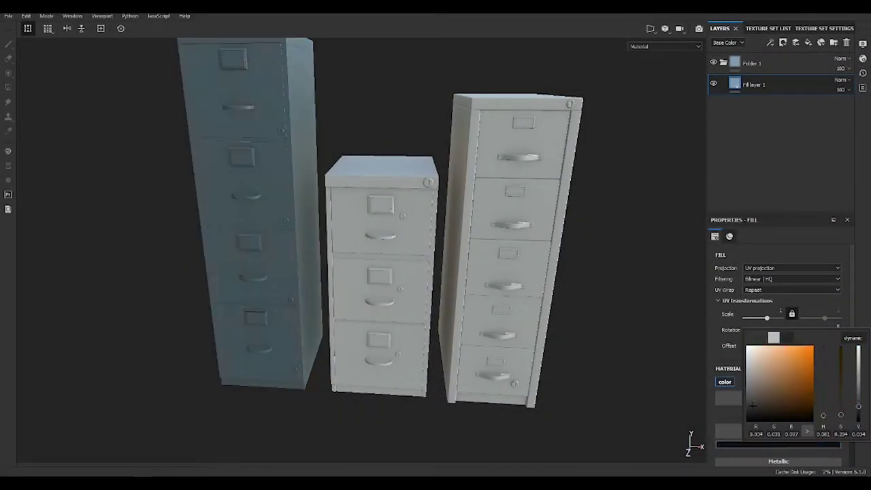
Step: Shift Fill layer 1's hue toward teal-grey, then duplicate it and nudge the copy's hue bluer
drag(823, 360, 823, 388)
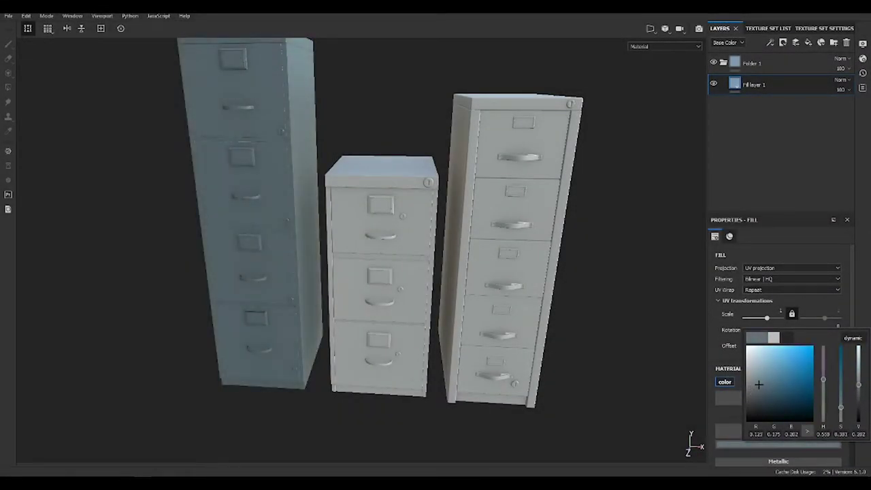
alt+drag(609, 307, 504, 293)
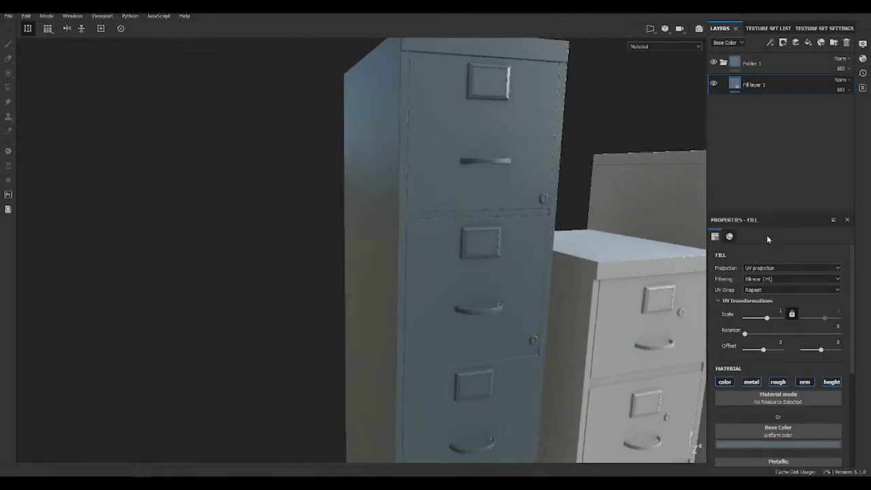
key(ctrl+d)
click(747, 83)
click(778, 445)
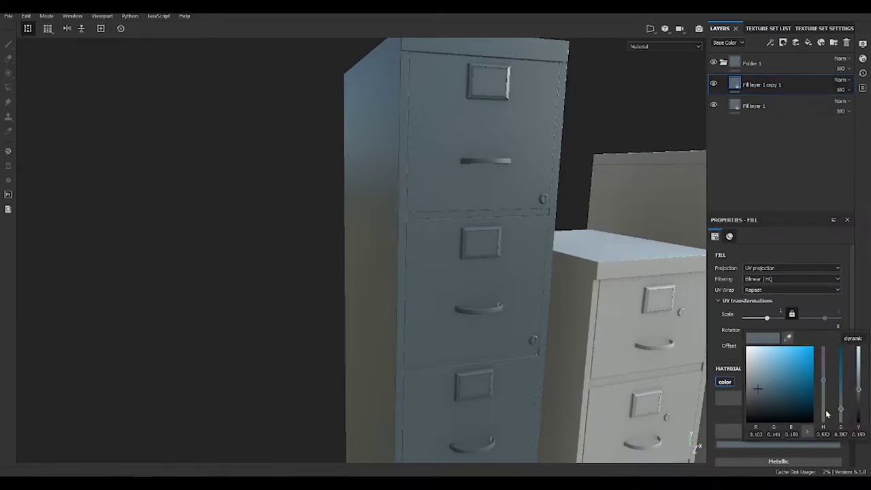
click(594, 244)
alt+drag(593, 244, 559, 239)
click(808, 448)
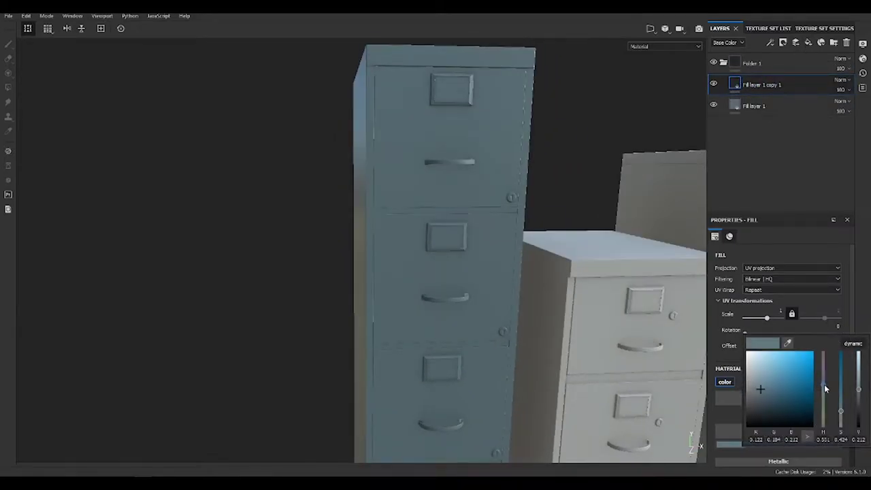
drag(825, 384, 825, 388)
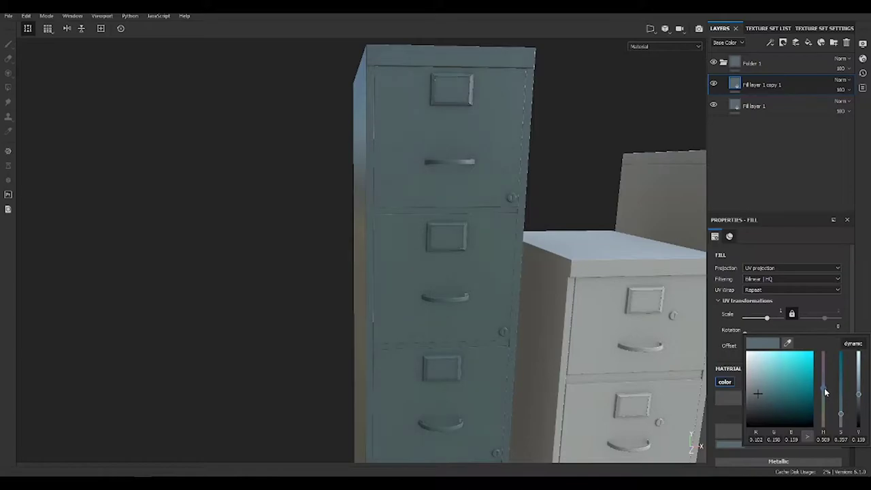
alt+drag(612, 217, 641, 250)
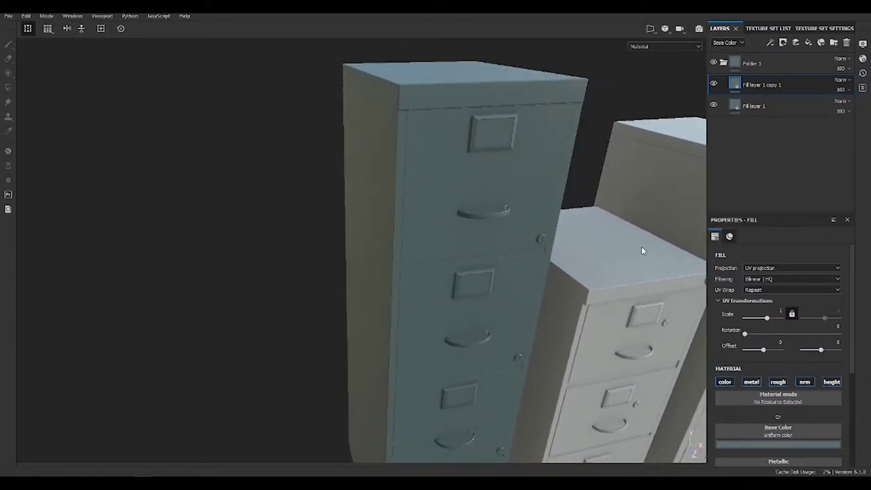
Step: Add a black mask with a grunge Fill effect to copy 1, kept in UV projection and tiled at scale 4
click(809, 43)
click(783, 42)
click(789, 68)
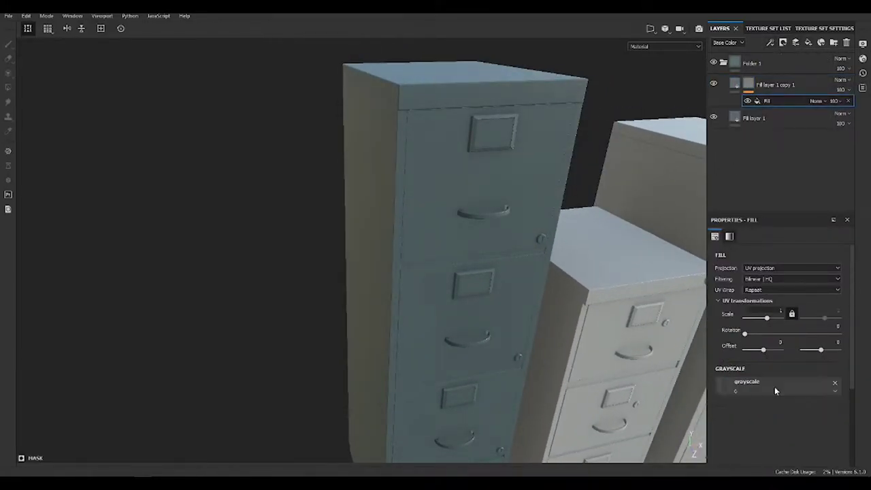
alt+click(757, 84)
click(768, 101)
click(790, 268)
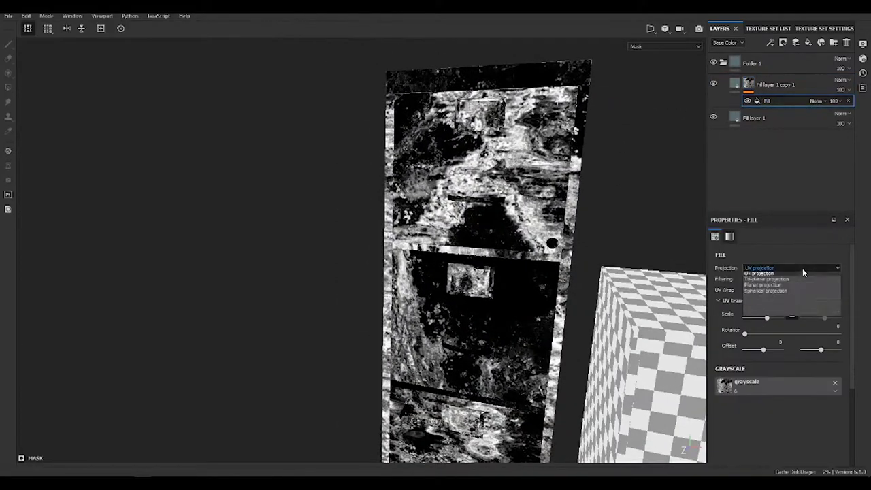
click(801, 276)
key(ctrl+z)
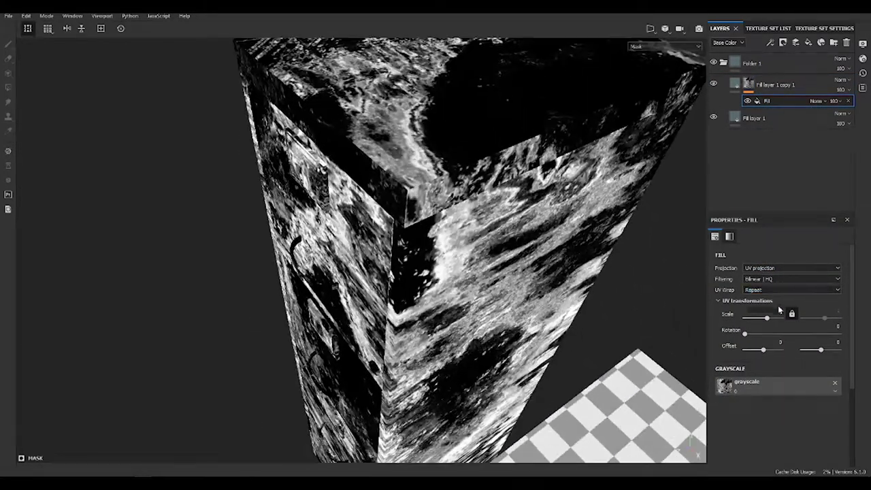
drag(768, 318, 769, 318)
alt+drag(408, 225, 379, 230)
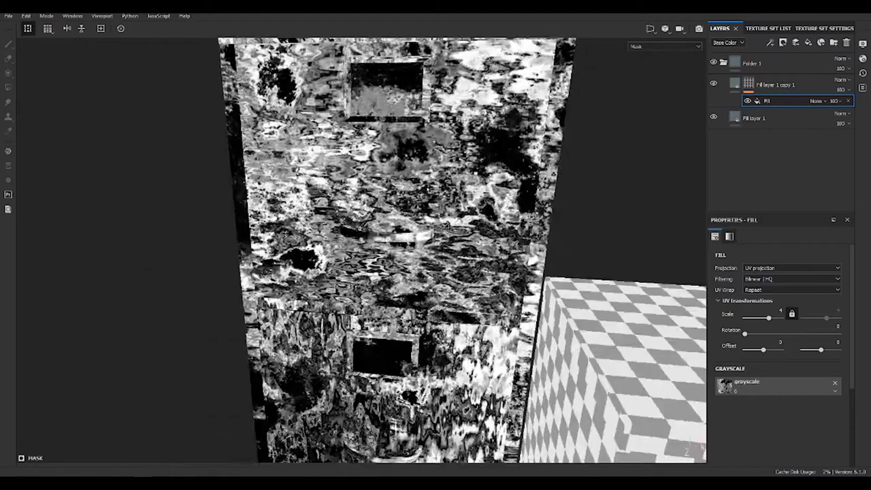
scroll(392, 238, up, 5)
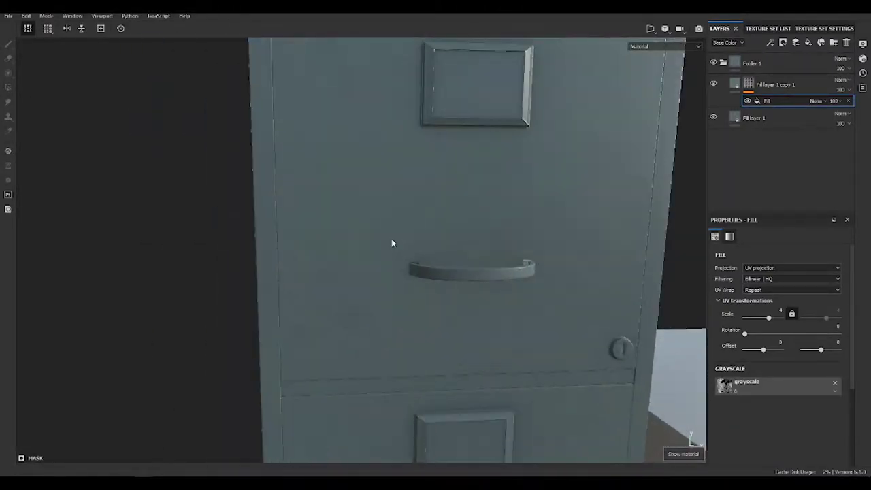
scroll(612, 298, up, 5)
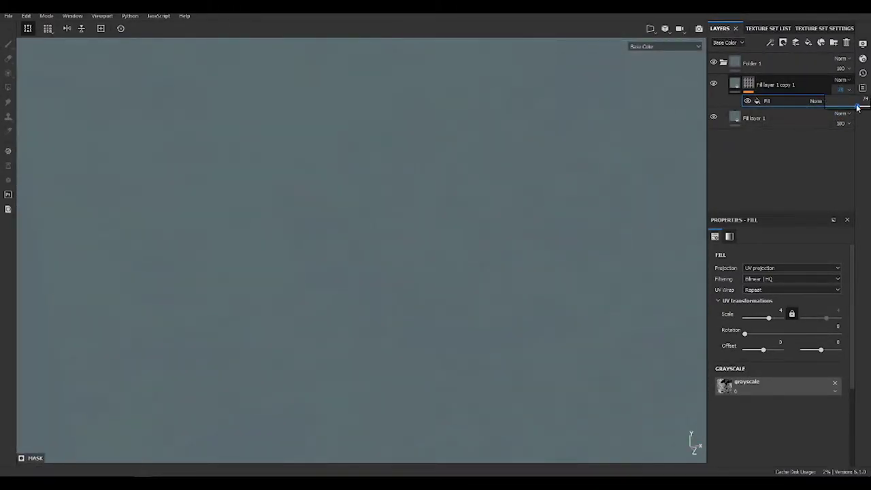
Step: Lower Fill layer 1 copy 1's opacity to 74 and bring up its base colour
alt+drag(537, 225, 451, 271)
click(739, 96)
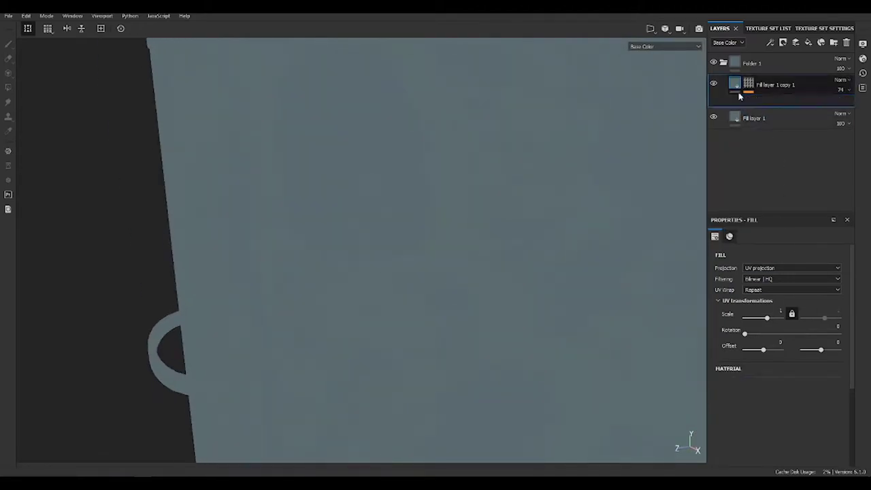
click(831, 409)
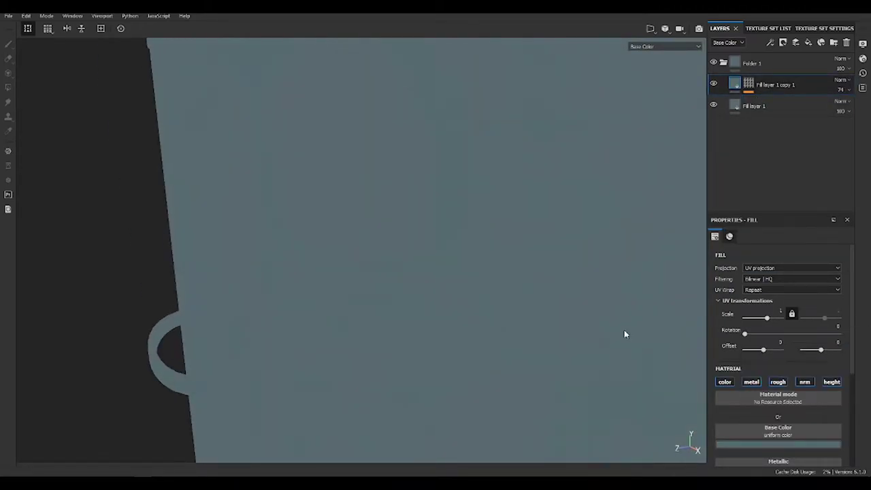
scroll(625, 330, down, 3)
alt+drag(551, 289, 483, 267)
scroll(378, 221, up, 4)
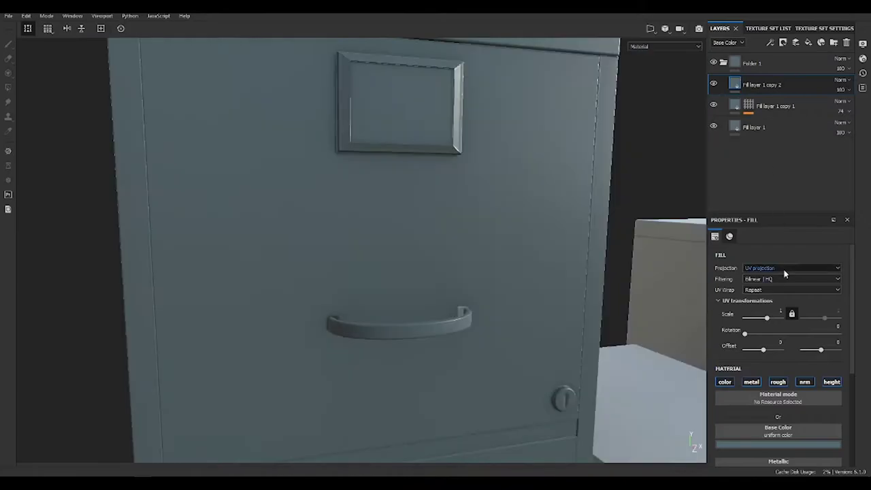
Step: Create a third copy of the fill layer with a darker base colour
click(824, 444)
click(860, 398)
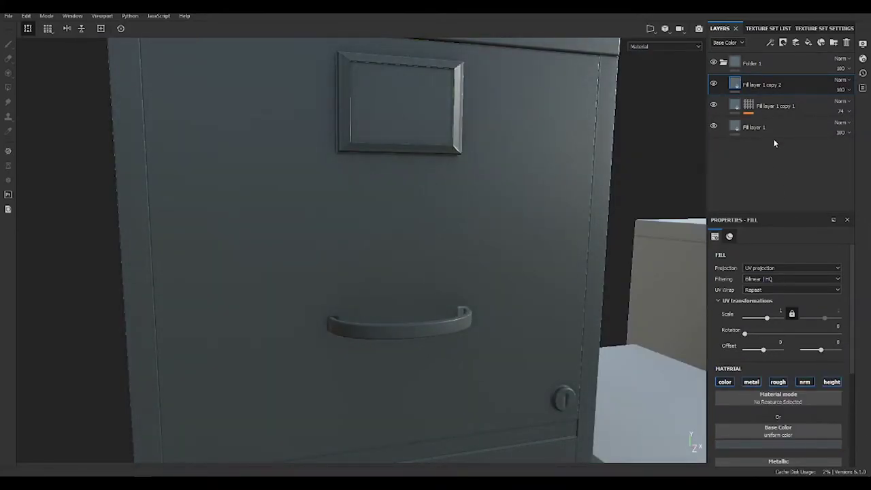
click(749, 104)
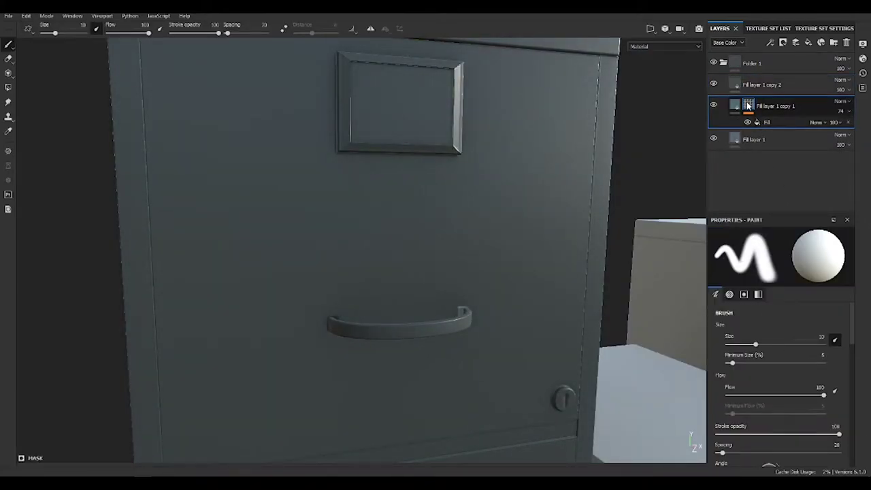
Step: Add Grunge Paint and Mask Builder effects to copy 1's mask, with the Mask Builder set to Multiply
alt+click(748, 104)
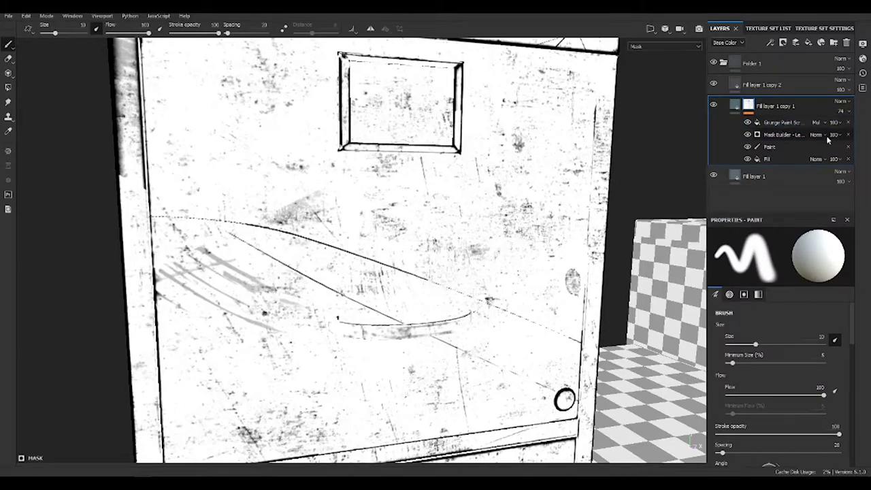
click(827, 136)
click(827, 180)
key(m)
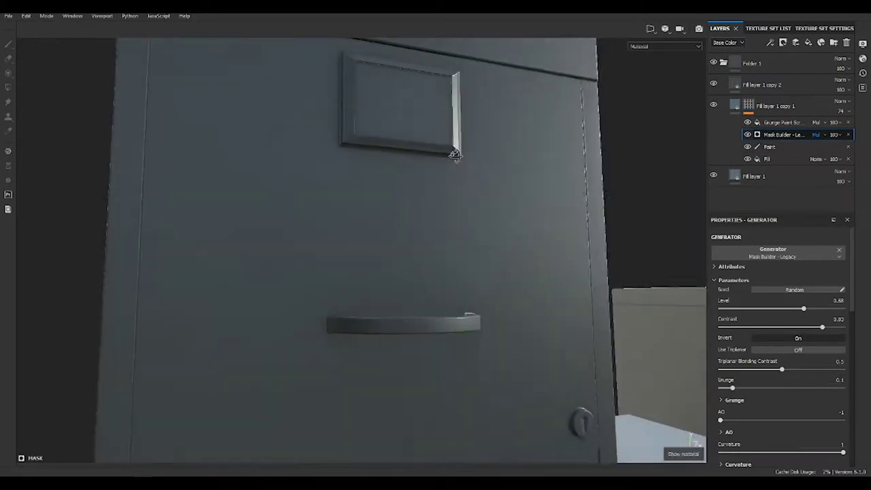
alt+drag(454, 153, 475, 183)
click(737, 83)
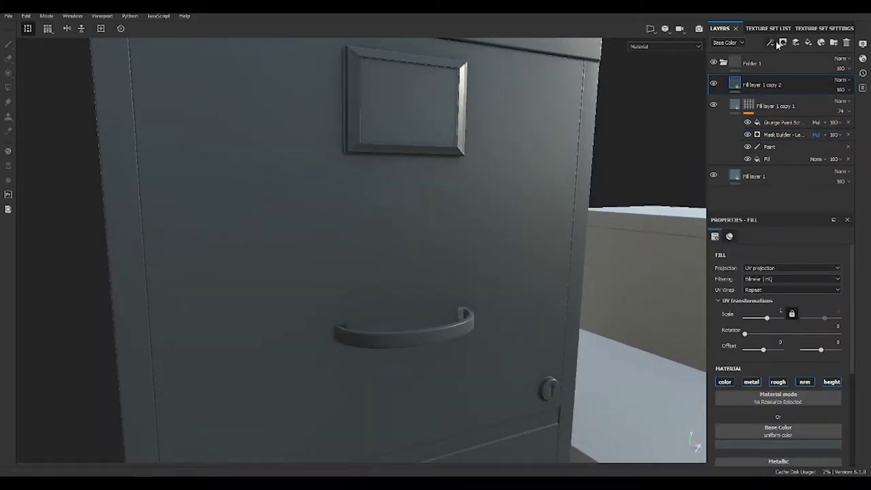
Step: Give Fill layer 1 copy 2 a black mask filled with Grunge Dirt Thin at scale about 6
click(802, 63)
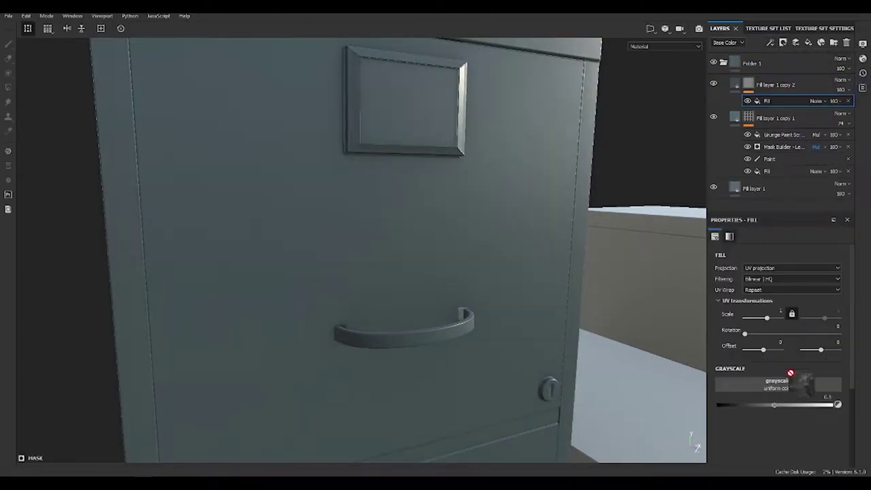
drag(790, 373, 776, 385)
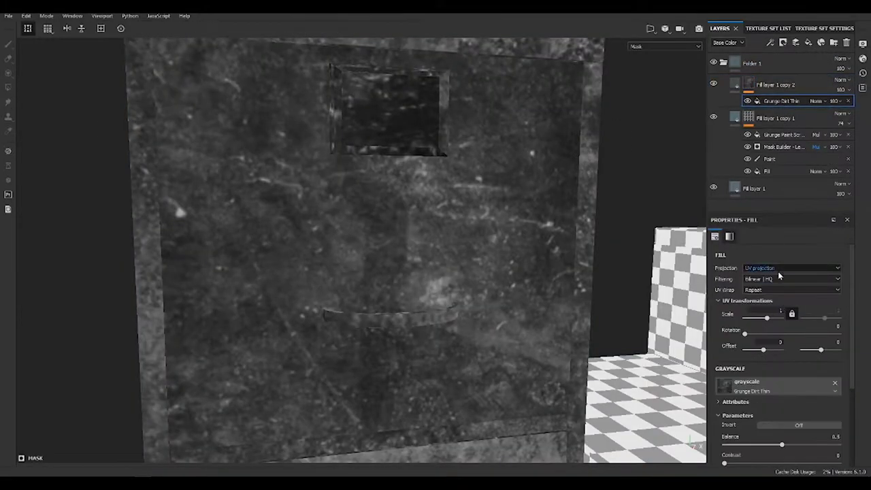
drag(768, 318, 769, 317)
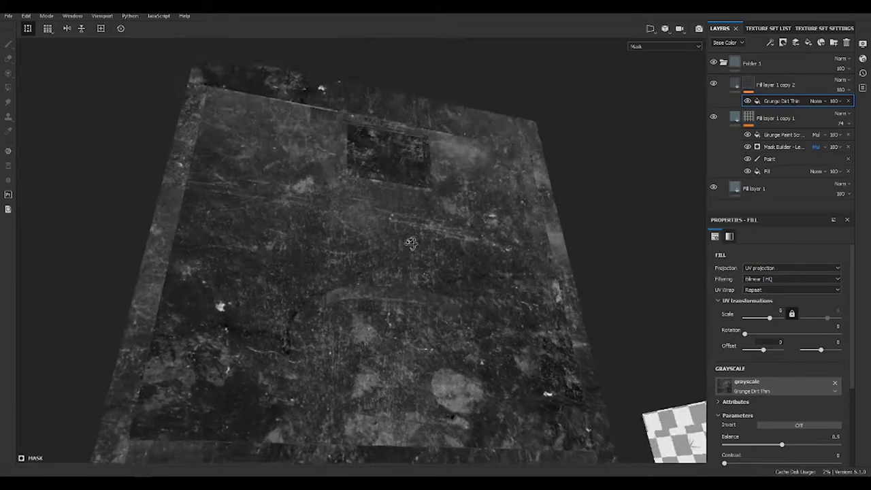
alt+drag(411, 243, 476, 218)
Step: Brighten the dirt mask with a Levels effect and add a Mask Editor with lowered global balance
click(770, 43)
click(795, 89)
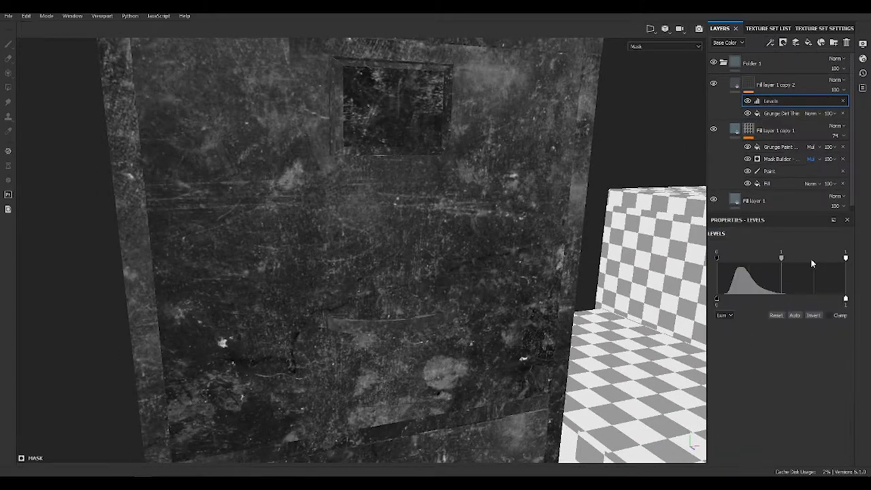
drag(812, 258, 721, 257)
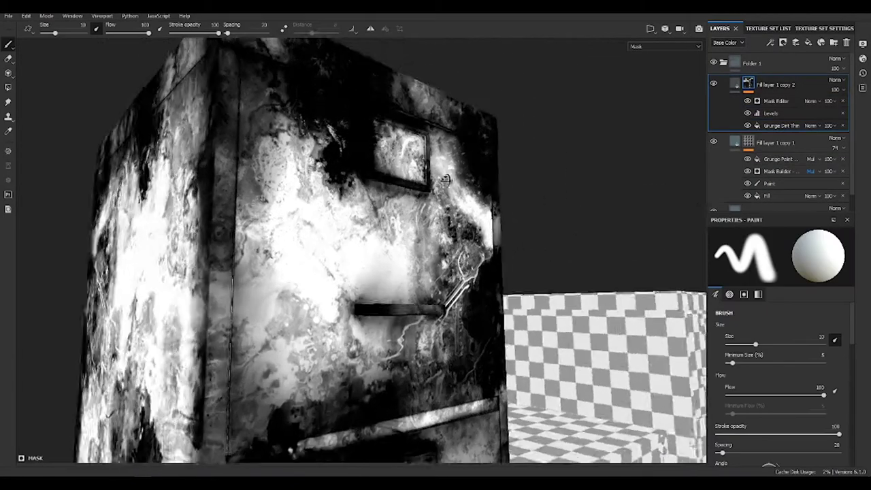
alt+drag(445, 179, 517, 184)
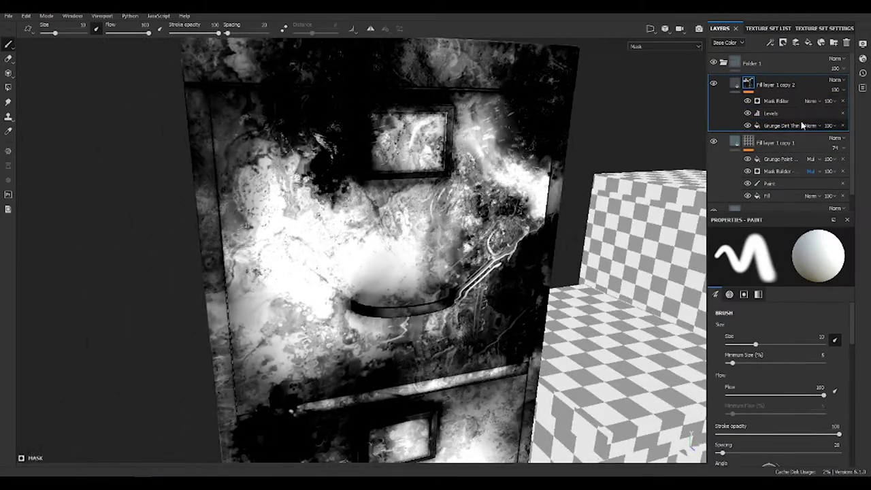
click(776, 101)
drag(772, 330, 758, 328)
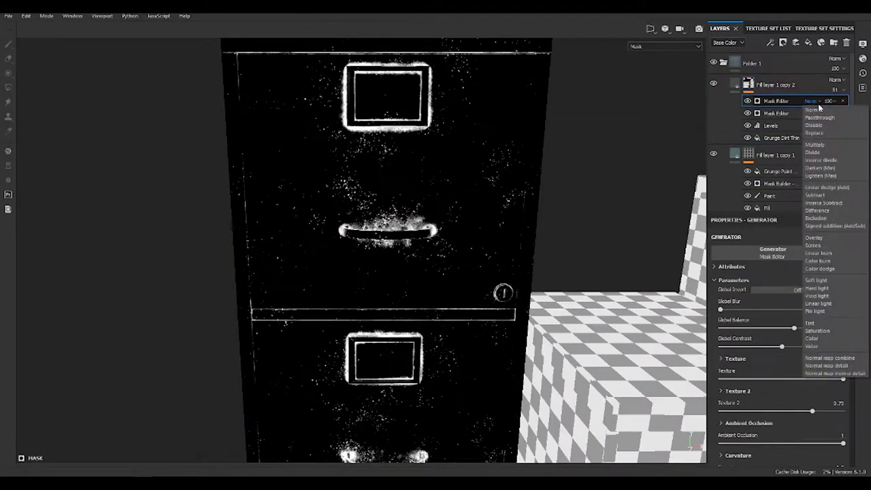
Step: Enable the edge Mask Editor with global balance 0.72 and contrast 0.61
click(748, 101)
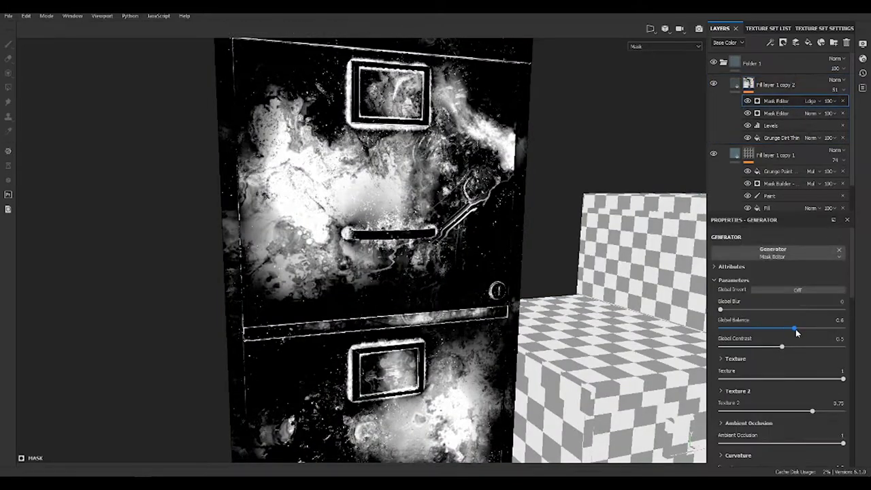
drag(795, 328, 811, 328)
drag(782, 348, 797, 347)
click(783, 138)
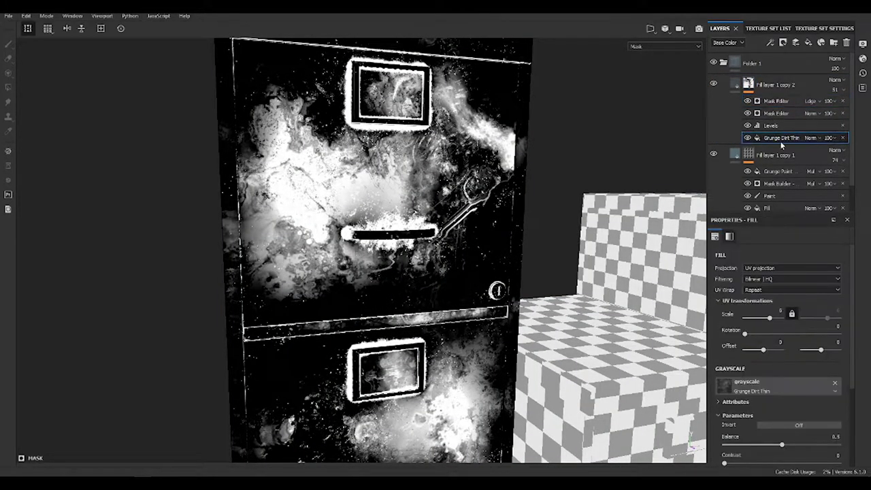
click(772, 126)
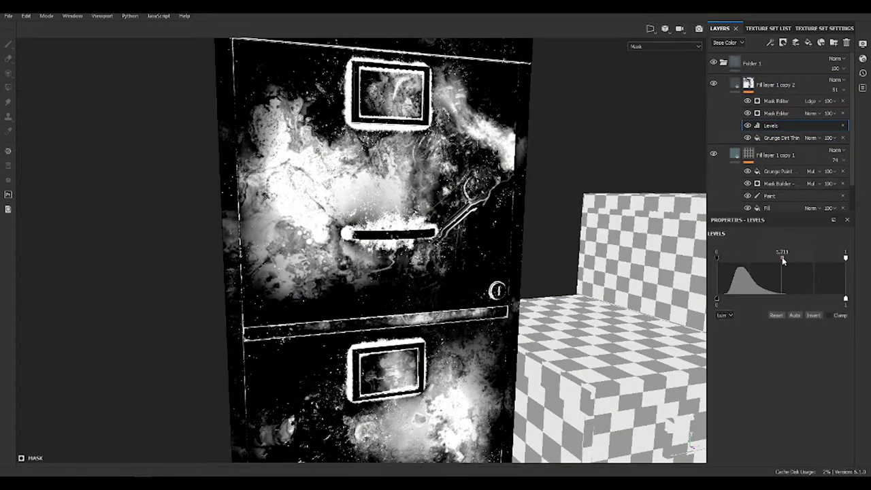
Step: Set the second Mask Editor's blend mode to Multiply
click(748, 83)
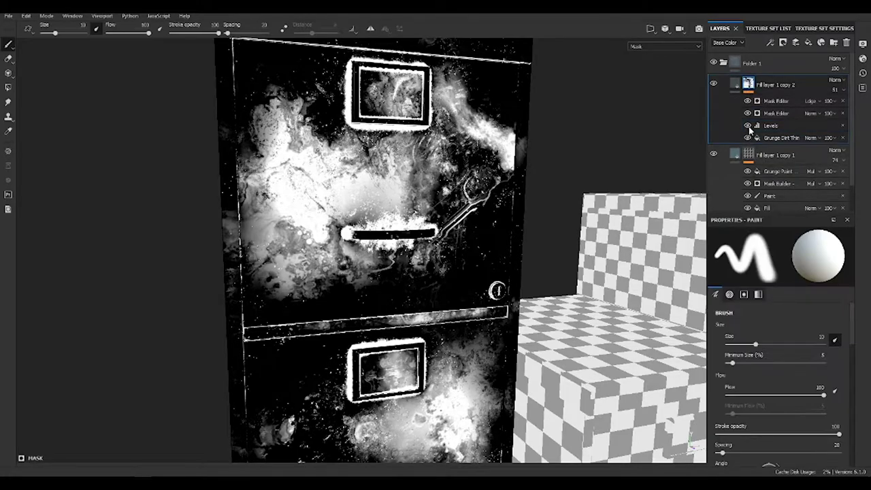
alt+drag(593, 146, 613, 146)
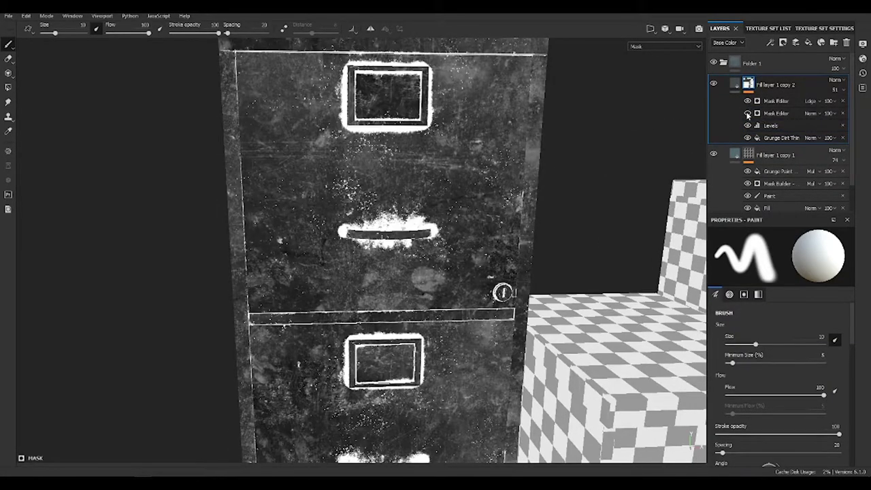
click(811, 113)
click(827, 184)
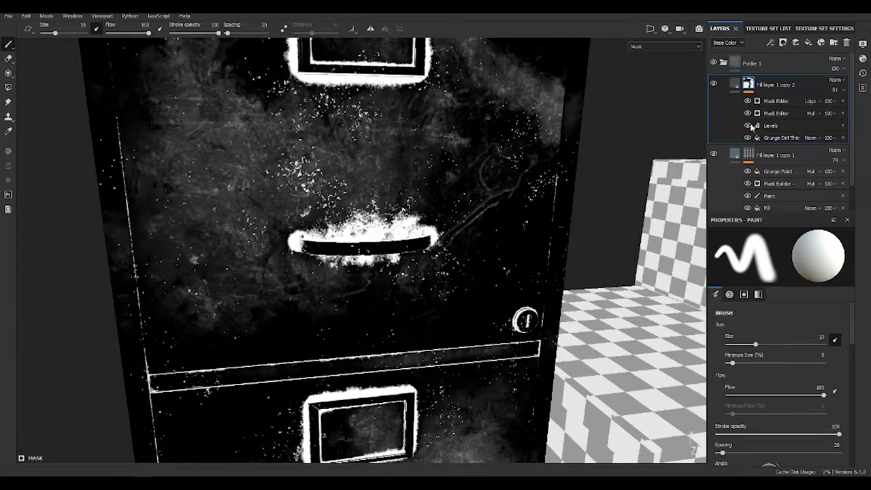
click(771, 125)
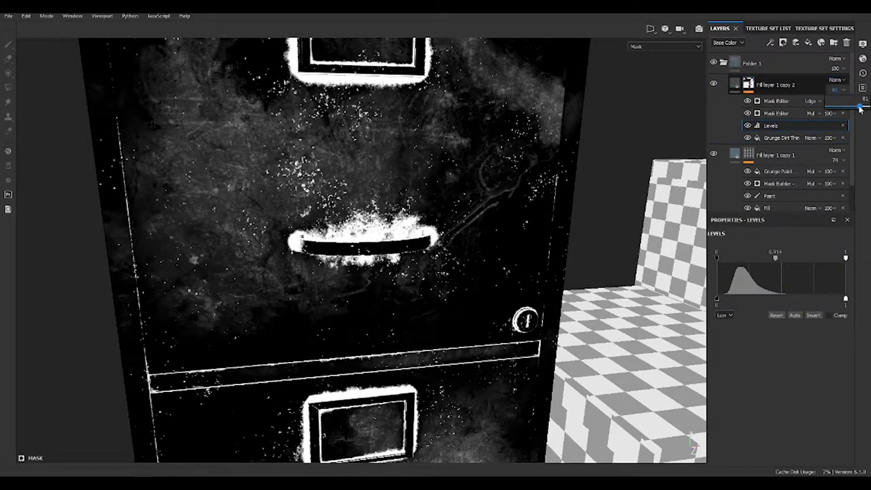
Step: Lower the first Mask Editor's opacity and drop the Steel Painted material onto the cabinet
click(774, 102)
drag(837, 103, 836, 120)
key(1)
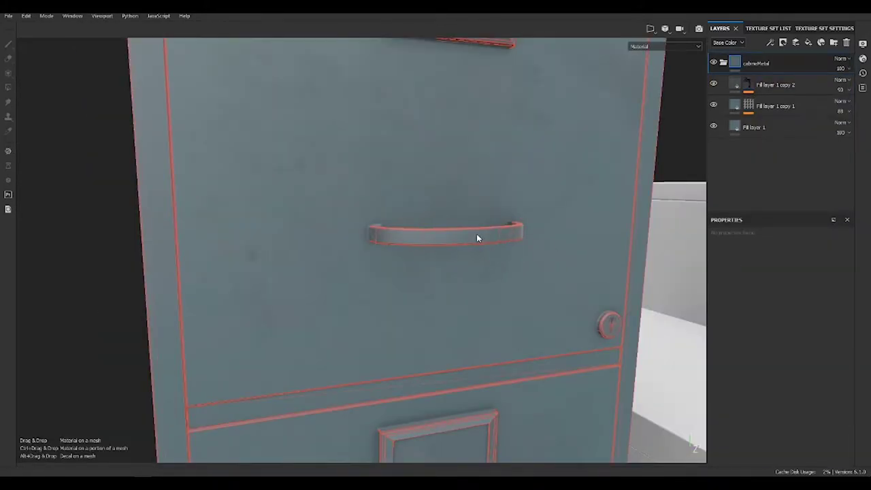
drag(477, 239, 477, 238)
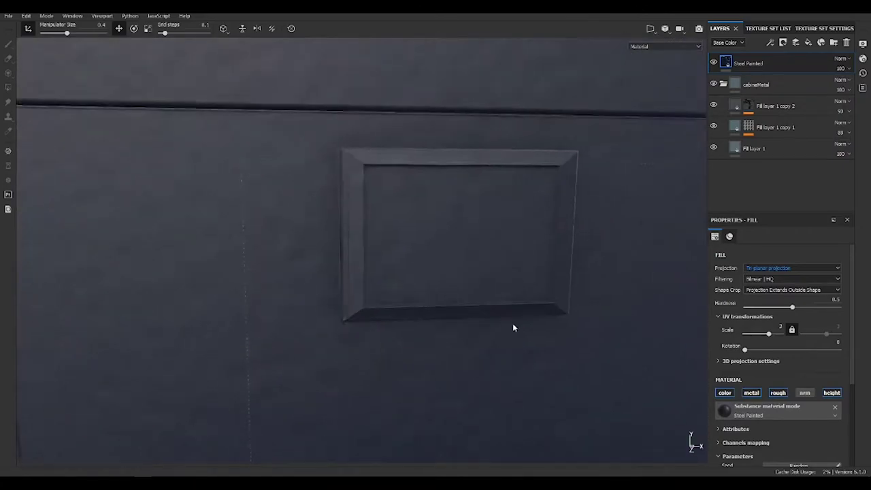
Step: Give Steel Painted a black mask with a fully white Fill effect and a Paint effect, then choose Polygon Fill
click(796, 42)
click(797, 60)
click(795, 43)
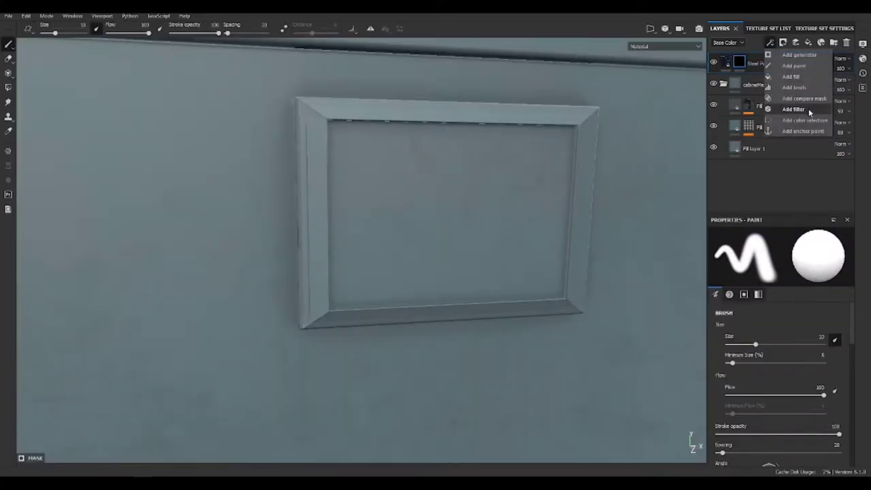
click(762, 101)
click(796, 43)
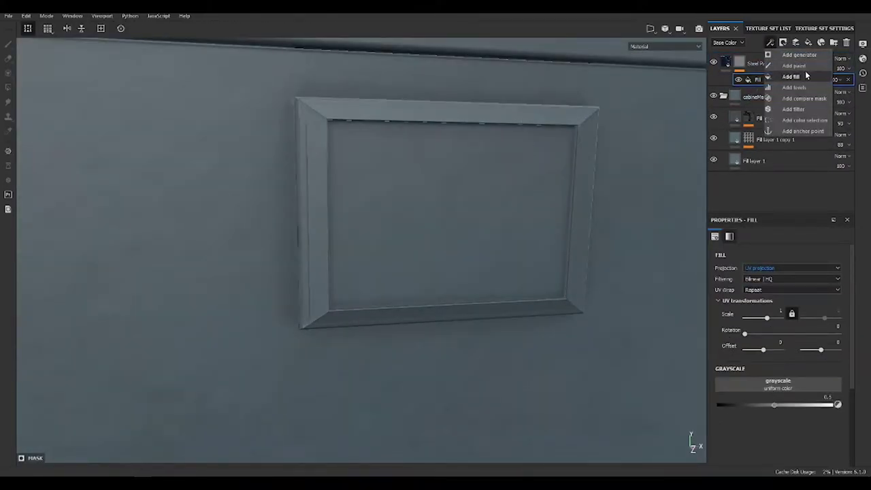
click(804, 85)
drag(826, 407, 837, 406)
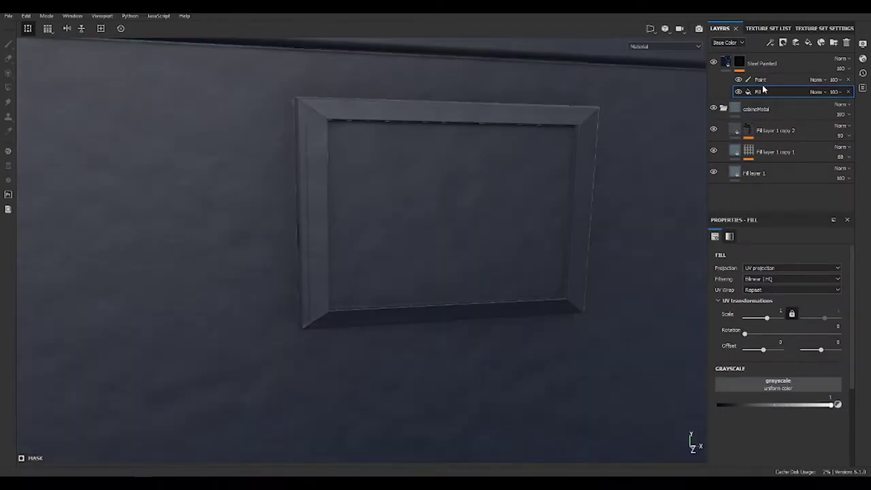
key(1)
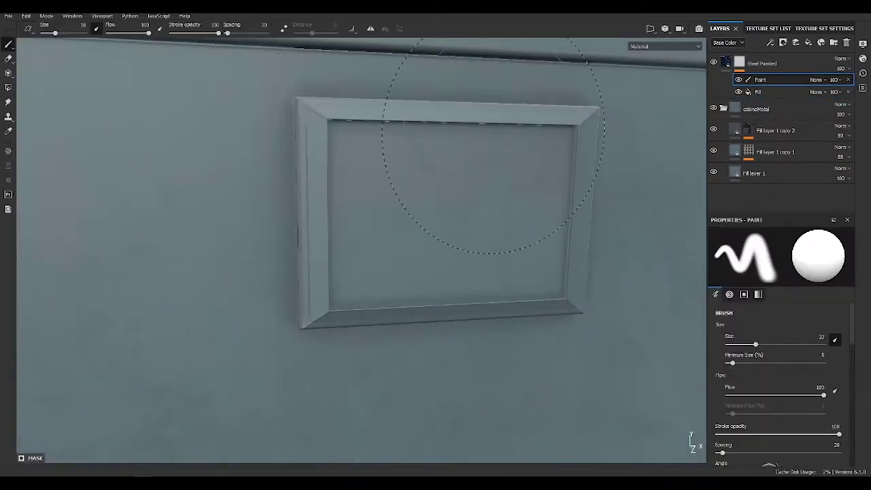
key(4)
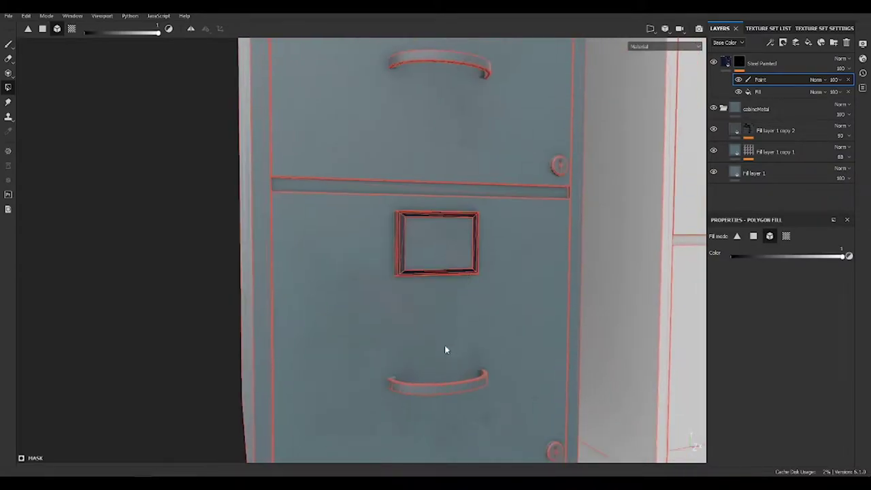
Step: Add Fill layer 2 with a greenish-grey base colour
mouse_move(491, 345)
alt+right_down()
mouse_move(472, 303)
mouse_move(455, 322)
alt+right_up()
click(808, 42)
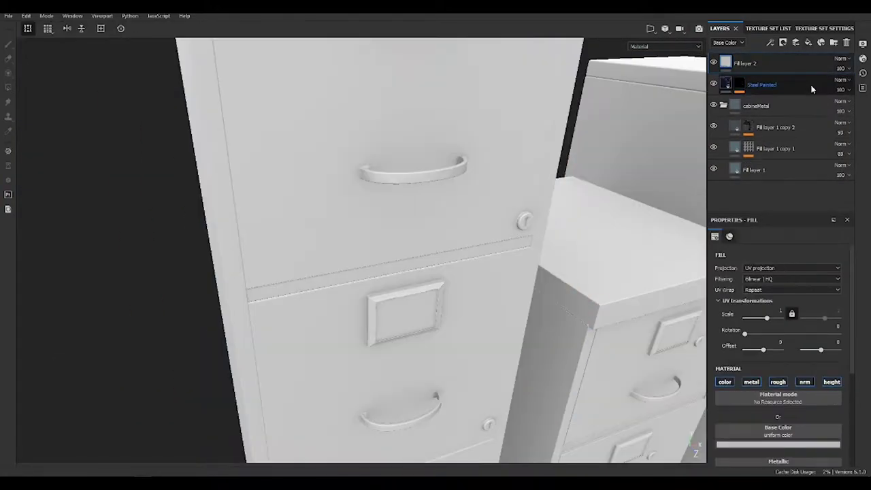
click(809, 447)
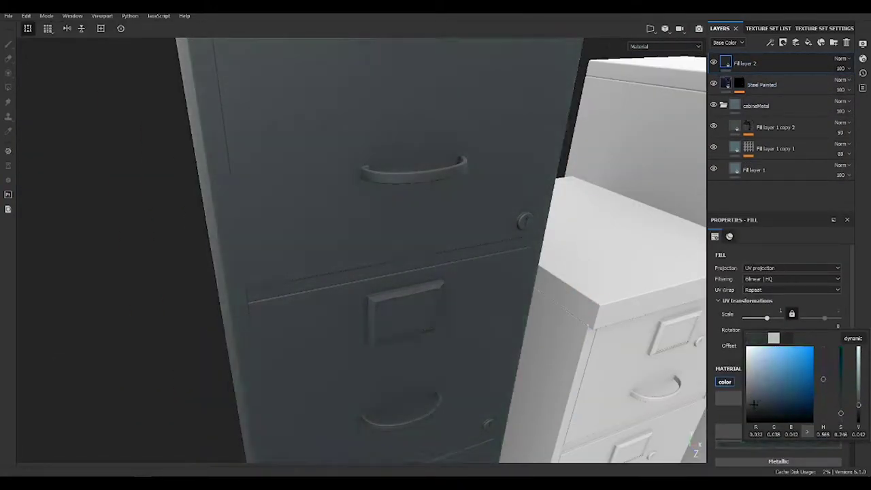
drag(782, 402, 751, 389)
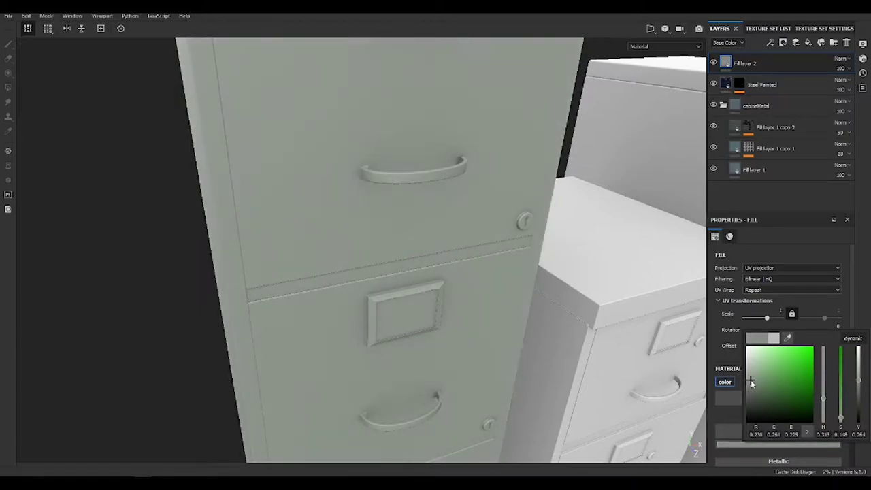
click(812, 214)
alt+right_drag(680, 224, 559, 224)
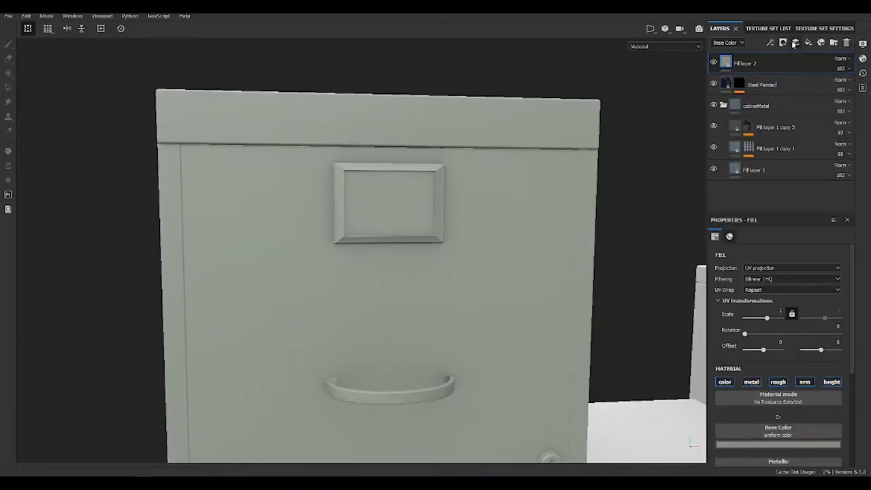
Step: Add a black mask with a Paint effect to Fill layer 2 and make the label plate colour pale neutral
click(796, 43)
click(790, 65)
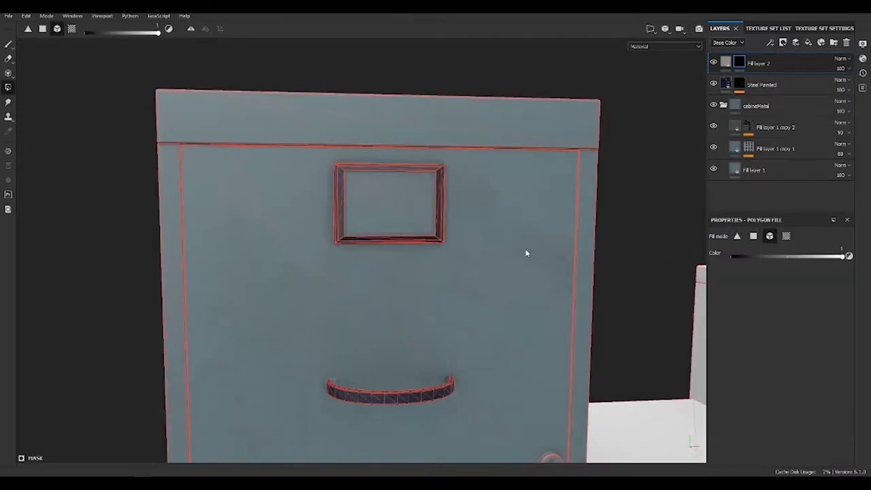
click(783, 42)
mouse_move(408, 194)
alt+mouse_down()
mouse_move(408, 35)
mouse_move(432, 295)
mouse_move(434, 115)
alt+mouse_up()
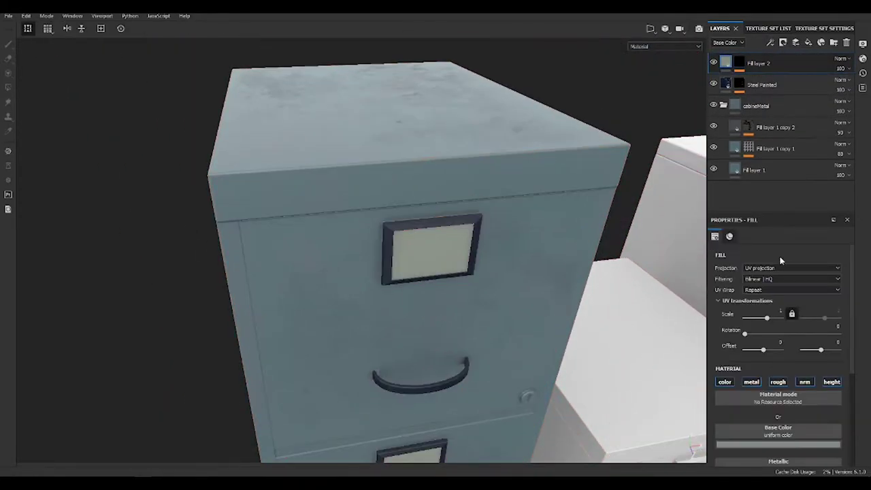
click(749, 379)
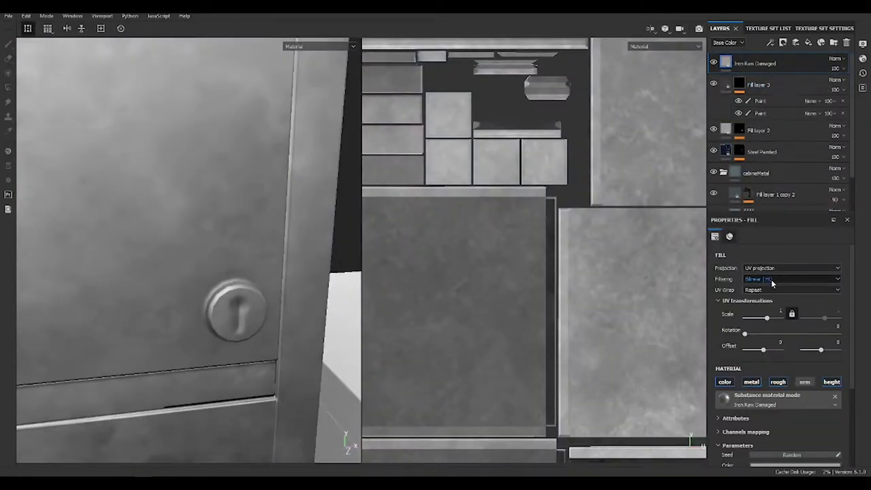
Step: Switch Iron Raw Damaged to tri-planar projection with texture scale 0.19
click(783, 287)
alt+drag(267, 335, 236, 287)
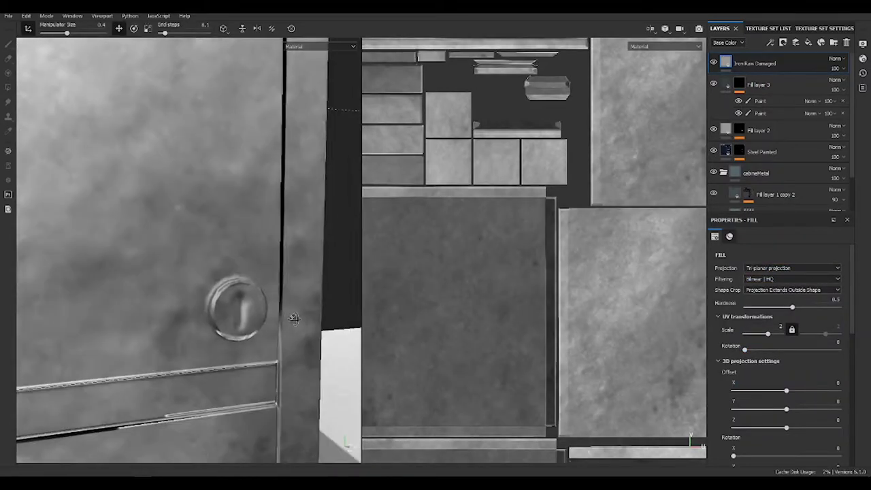
scroll(236, 286, up, 3)
drag(771, 329, 764, 332)
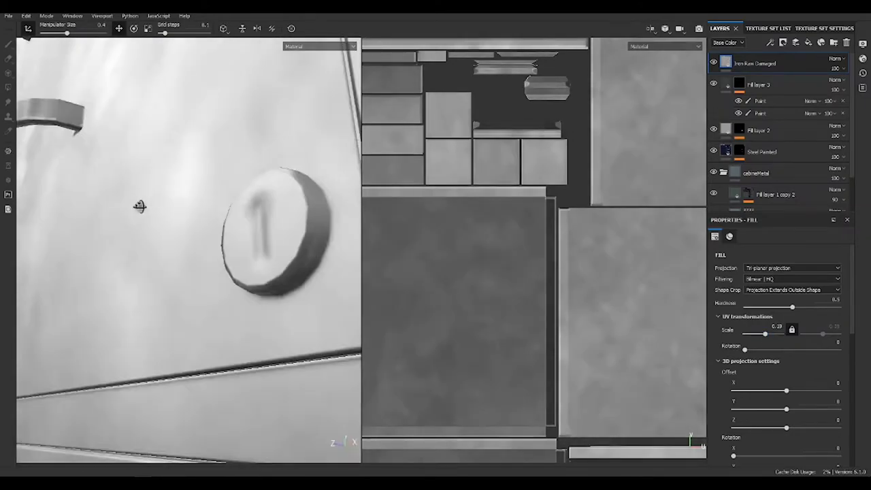
alt+drag(136, 204, 278, 268)
Step: Add a mask with a Fill effect to the Iron Raw Damaged layer
scroll(178, 204, down, 5)
scroll(178, 204, up, 3)
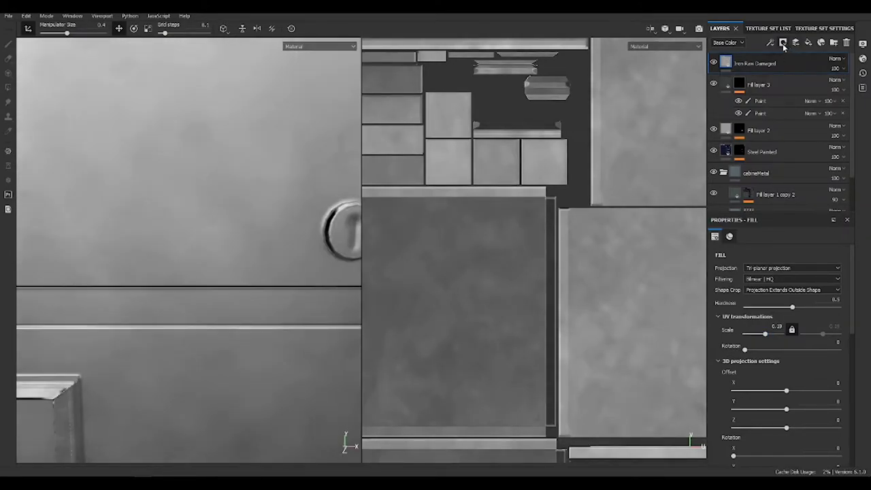
click(772, 42)
click(804, 79)
Step: Switch to the single 3D view and pick Polygon Fill on the Iron Raw Damaged mask
key(F2)
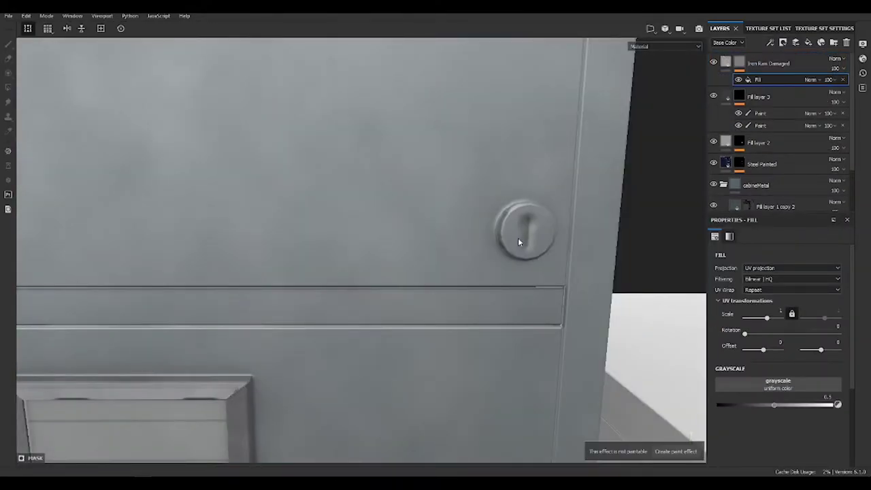
key(ctrl+z)
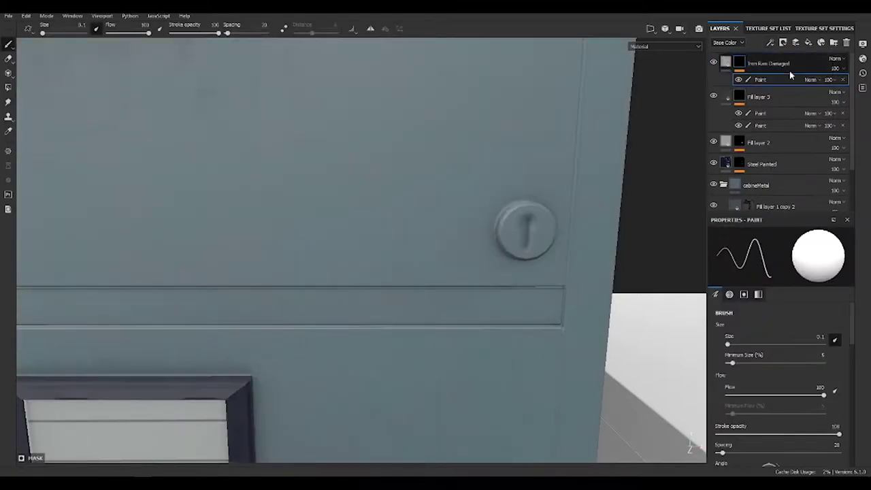
key(4)
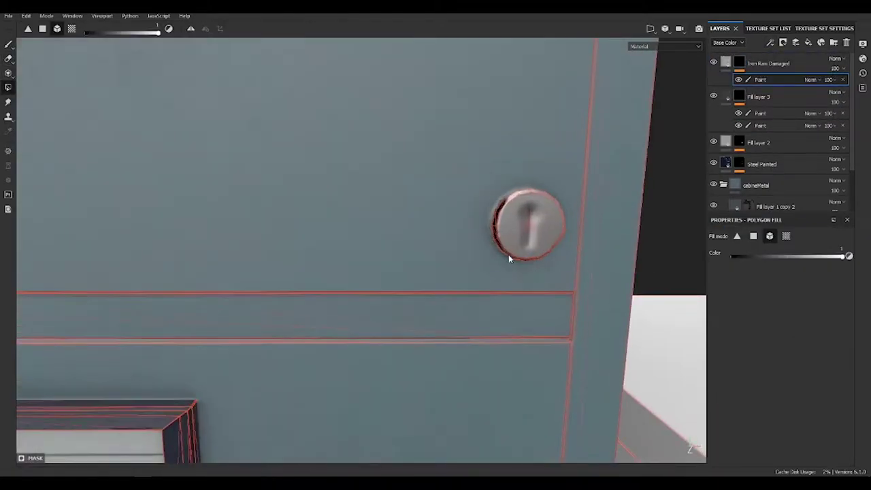
scroll(508, 254, down, 3)
alt+drag(467, 350, 417, 360)
scroll(401, 299, down, 3)
mouse_move(389, 243)
alt+mouse_down()
mouse_move(420, 179)
mouse_move(350, 326)
mouse_move(361, 272)
alt+mouse_up()
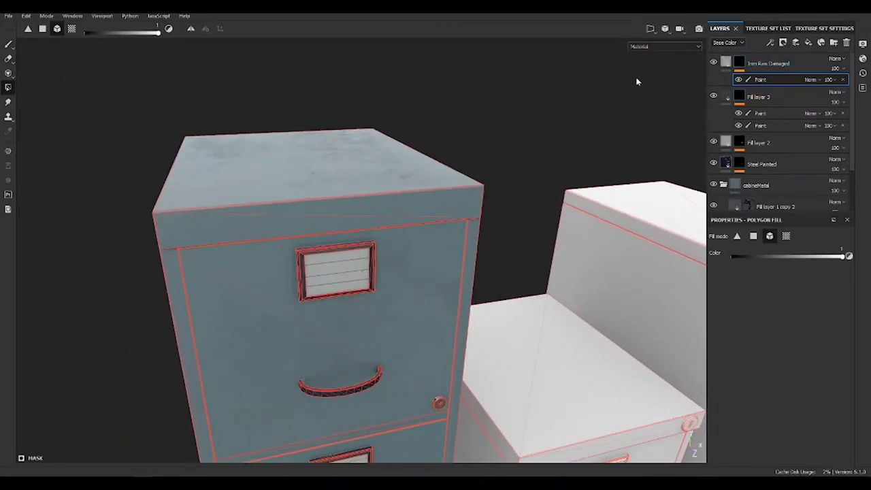
Step: Return to the paint brush and orbit around the fronts of all three cabinets
key(1)
alt+drag(607, 175, 422, 286)
scroll(422, 286, up, 3)
scroll(408, 340, up, 2)
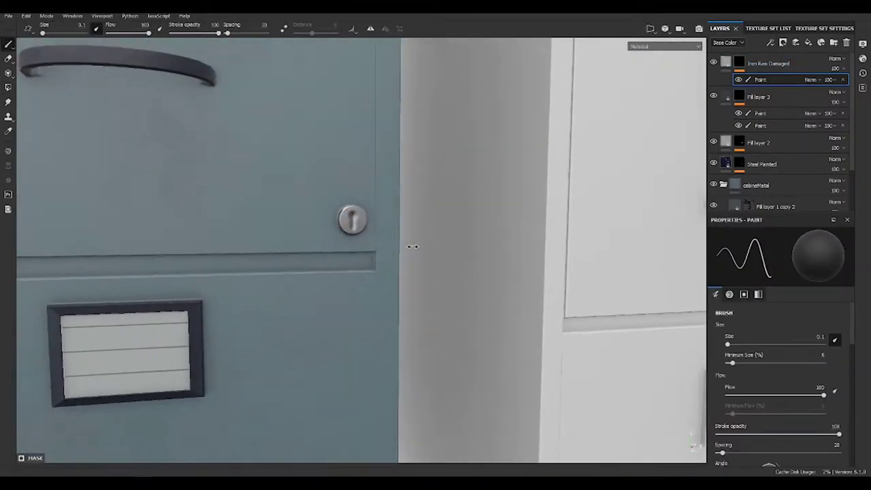
alt+middle_drag(408, 272, 406, 375)
scroll(407, 375, down, 3)
scroll(406, 375, down, 3)
scroll(407, 375, up, 5)
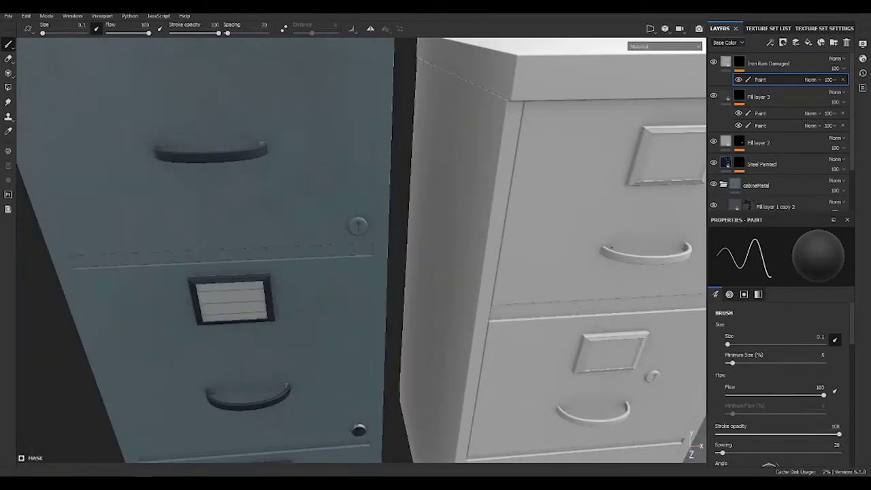
mouse_move(515, 199)
alt+mouse_down()
mouse_move(504, 272)
mouse_move(526, 265)
mouse_move(345, 190)
alt+mouse_up()
scroll(499, 275, up, 3)
scroll(345, 189, down, 3)
scroll(171, 302, down, 3)
alt+drag(171, 301, 404, 176)
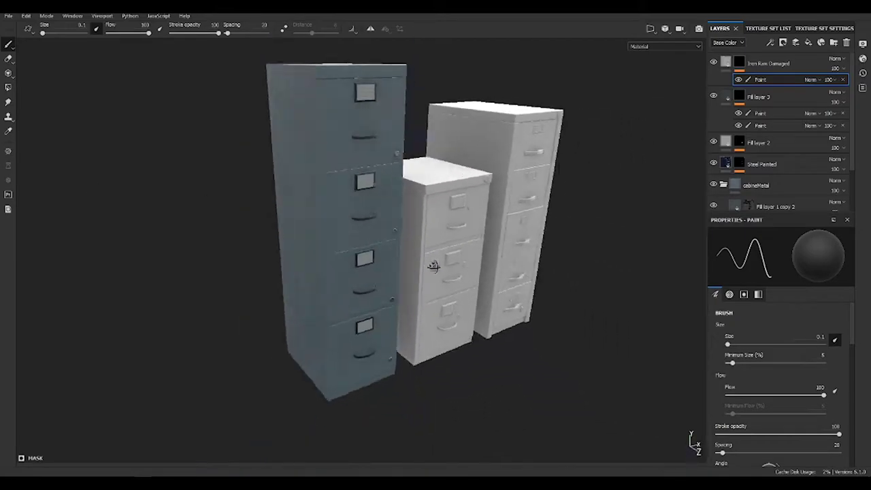
scroll(404, 176, up, 5)
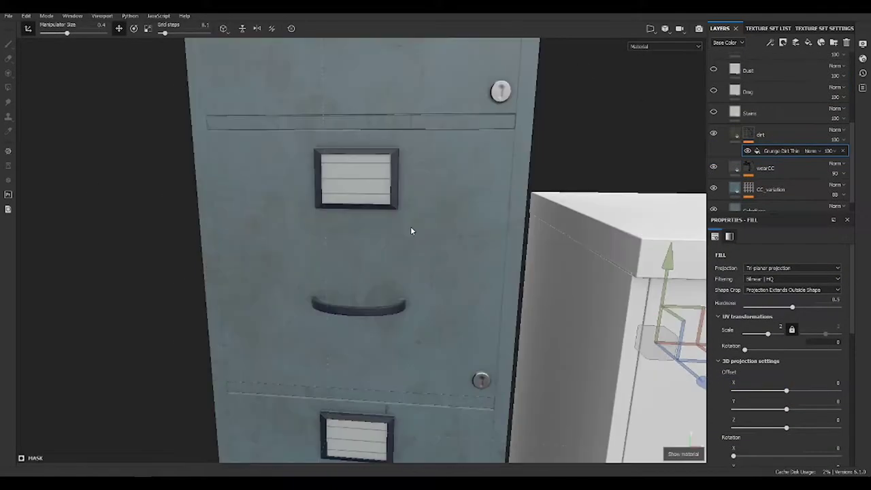
Step: Add a Levels effect to the dirt mask, raising its black point and brightening midtones and whites
scroll(512, 309, down, 2)
alt+click(749, 133)
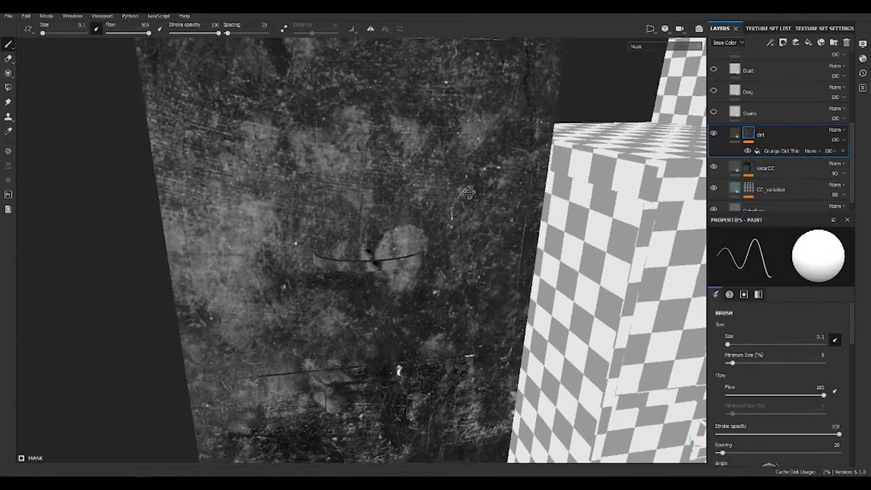
scroll(408, 405, up, 2)
click(783, 150)
click(808, 42)
click(776, 88)
drag(716, 259, 733, 258)
drag(790, 259, 780, 261)
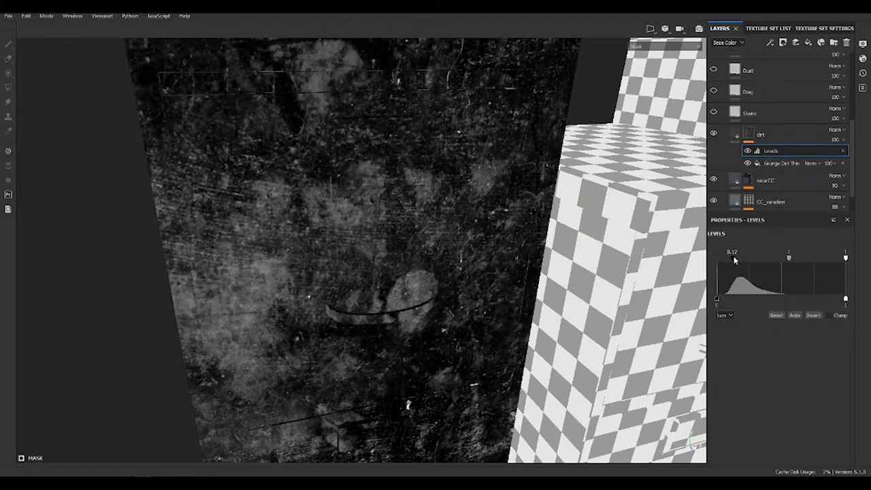
drag(845, 258, 765, 258)
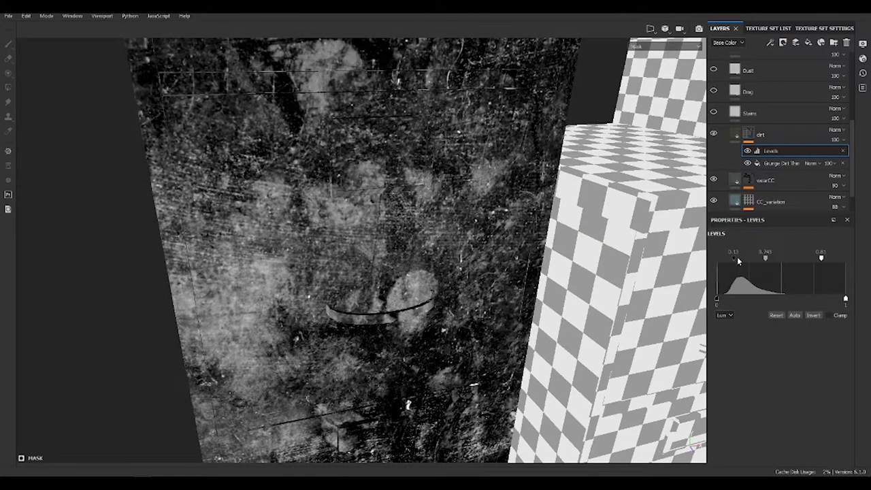
Step: Try a Curvature generator on the dirt mask in Multiply mode, then delete it
drag(744, 141, 752, 150)
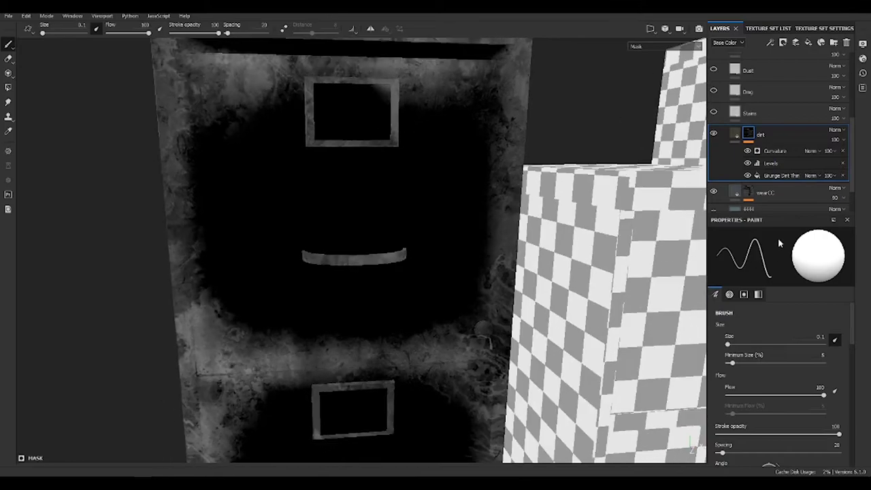
click(781, 152)
click(813, 151)
click(834, 196)
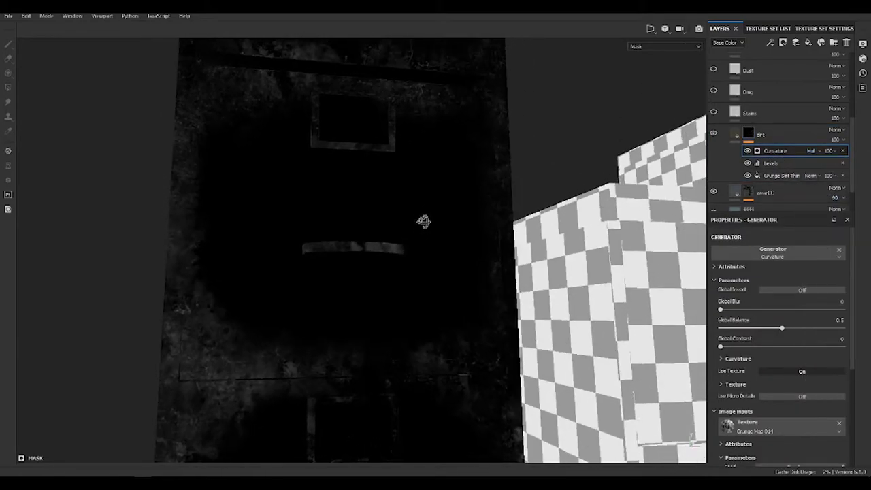
key(m)
key(Delete)
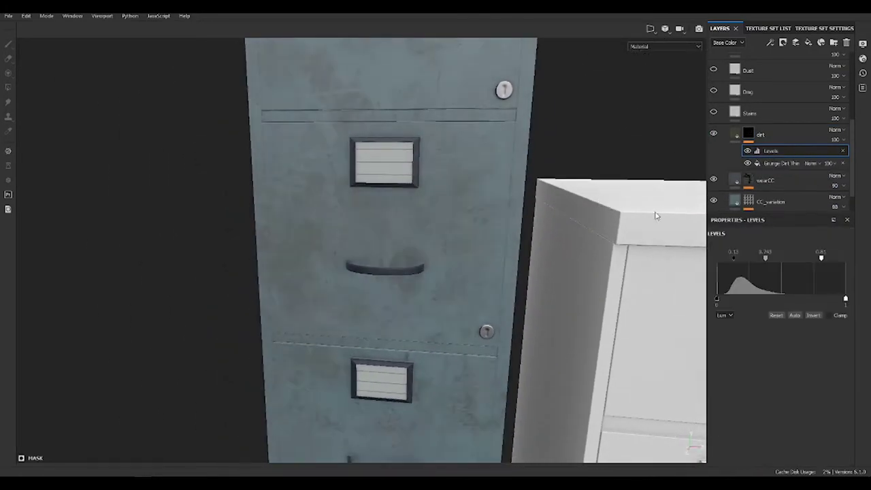
Step: Add a Fractal Sum effect and set the Mask Editor effect to Multiply 73
drag(754, 158, 755, 151)
key(m)
click(783, 150)
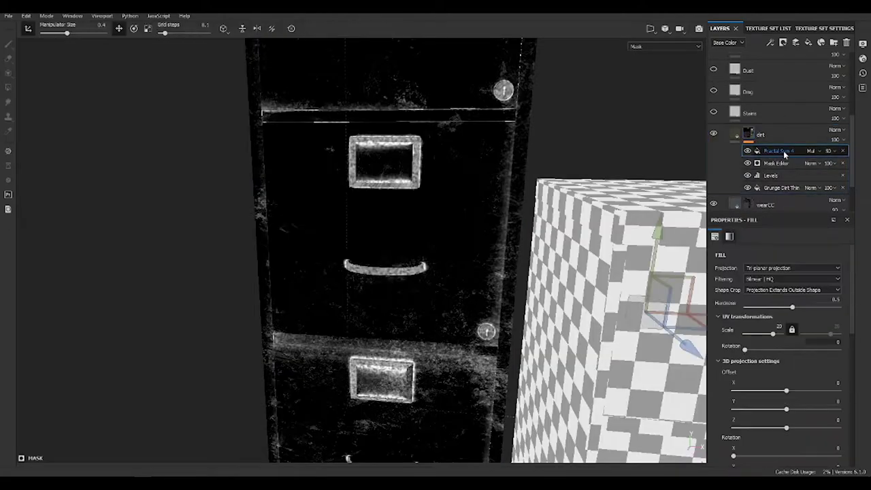
click(755, 164)
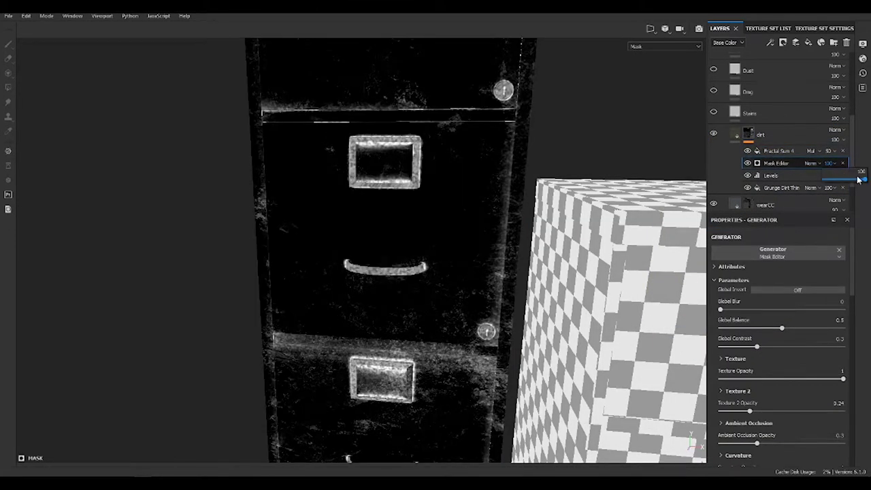
click(813, 164)
click(832, 203)
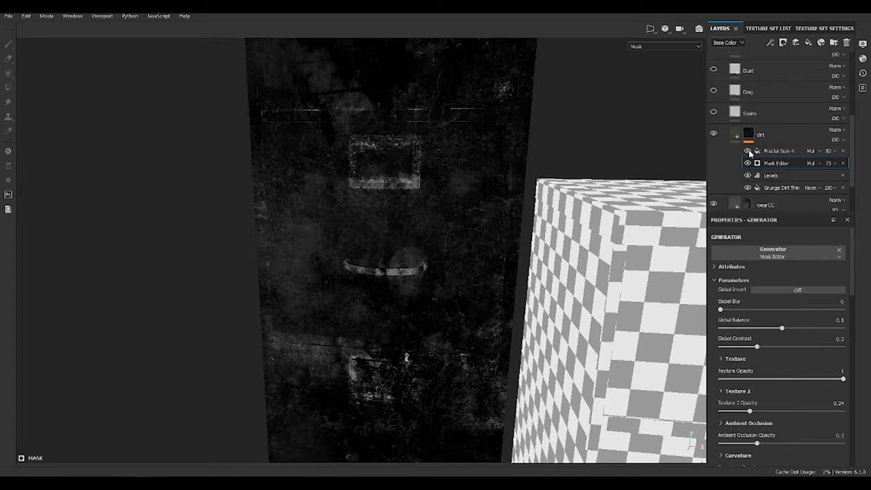
key(m)
Step: Select the dirt fill layer's settings and add a new empty paint layer
scroll(502, 186, up, 3)
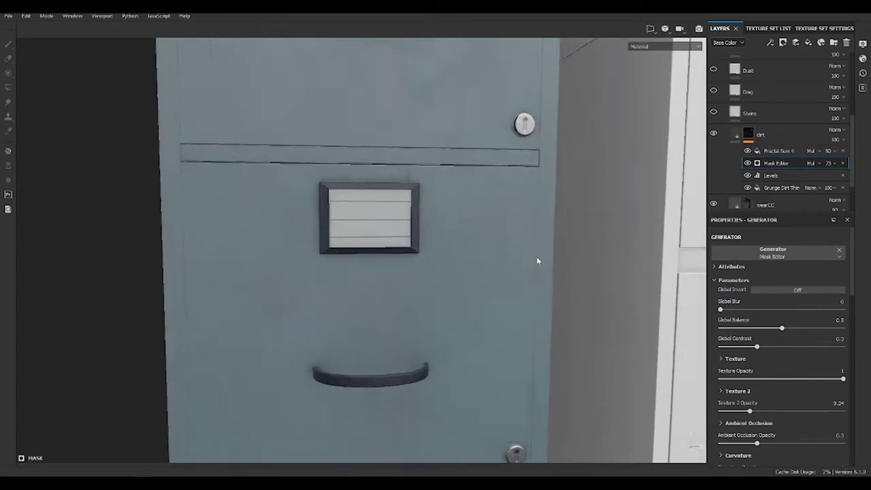
scroll(502, 186, up, 3)
click(761, 134)
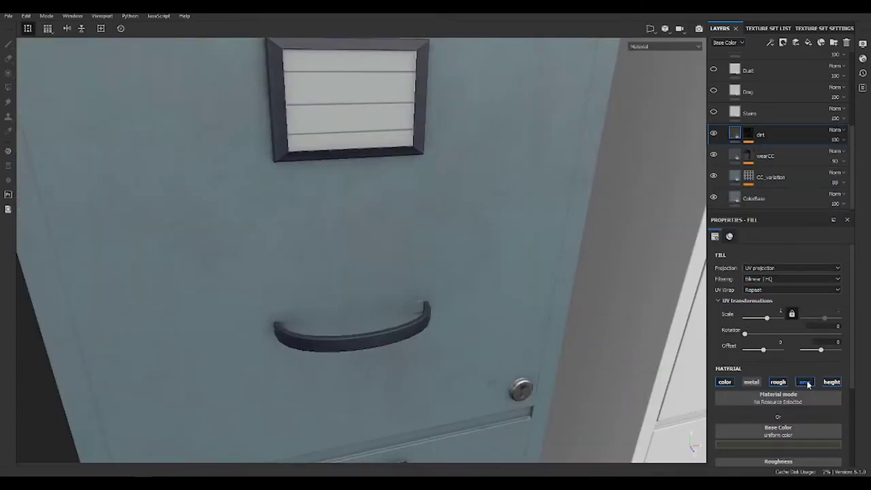
click(749, 134)
Step: Add a Sharpen filter to the top of the dirt mask, then return to the dirt fill settings
click(783, 42)
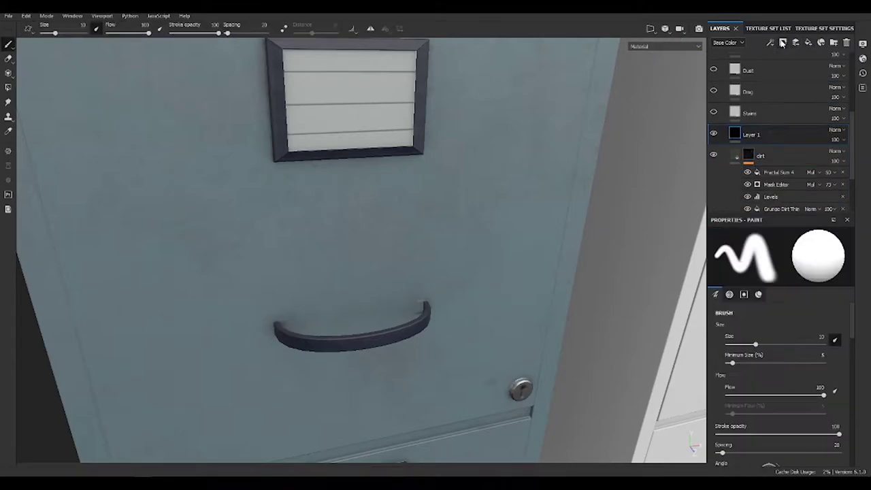
click(770, 42)
click(790, 97)
click(781, 249)
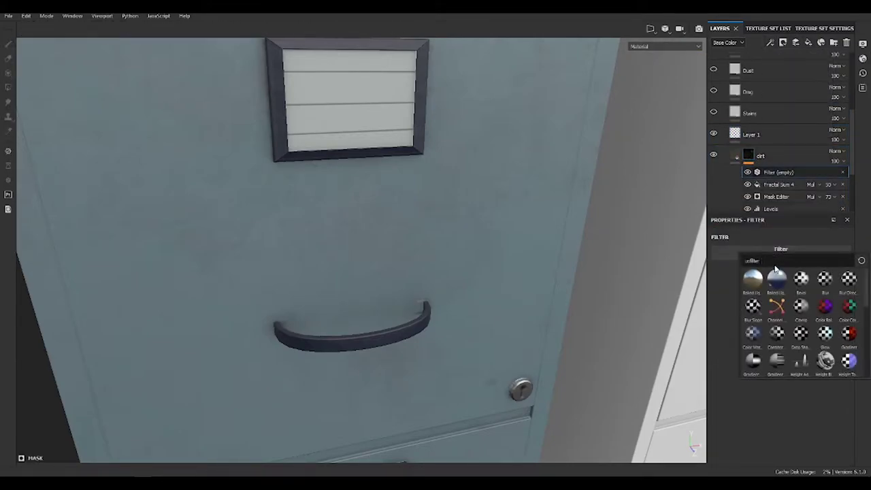
text(shel)
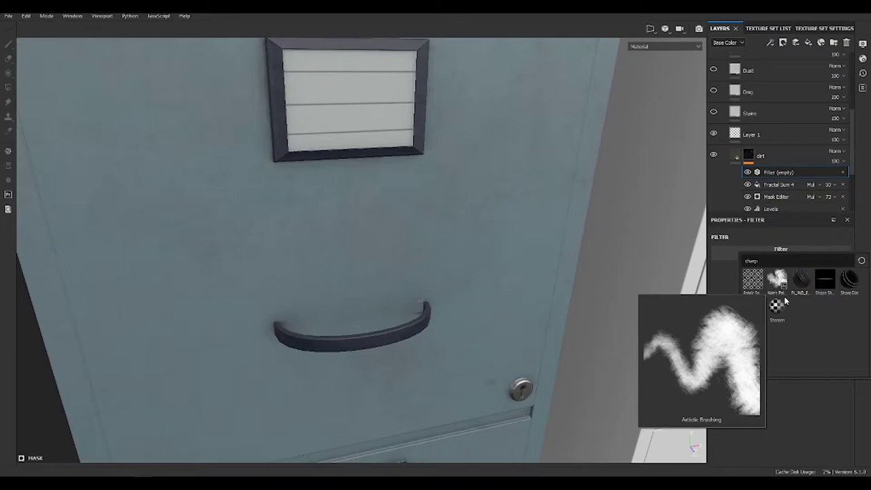
click(777, 306)
click(749, 155)
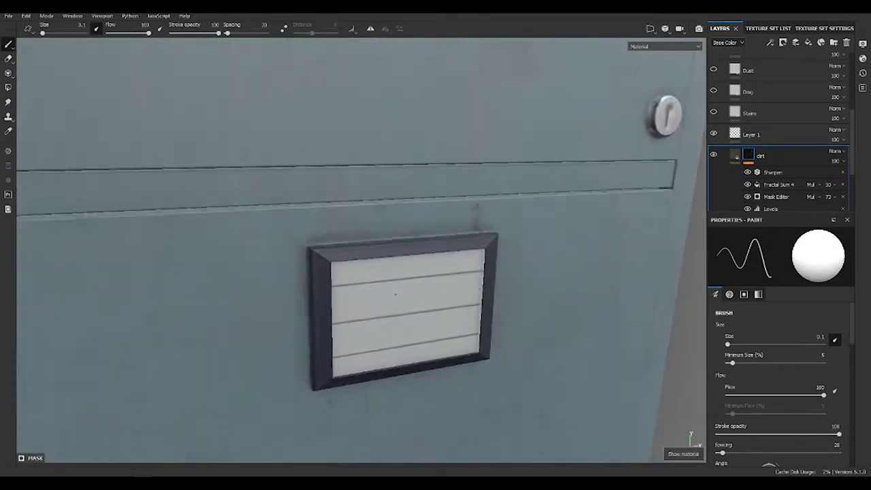
click(749, 156)
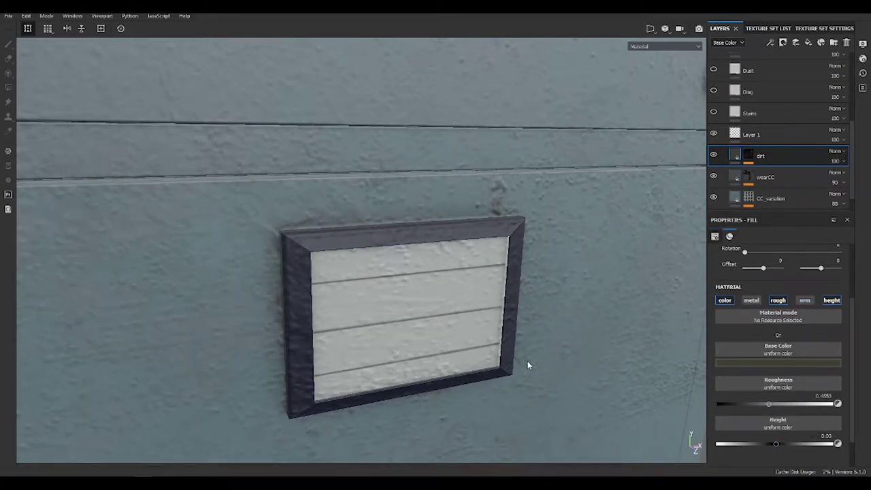
scroll(752, 106, up, 5)
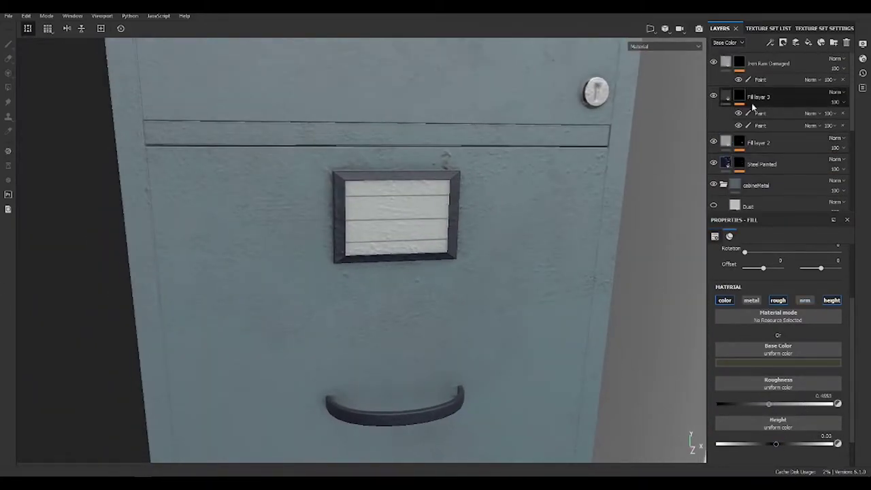
Step: Give the Steel Painted layer a black mask with a Fill and a Paint effect
scroll(752, 107, up, 3)
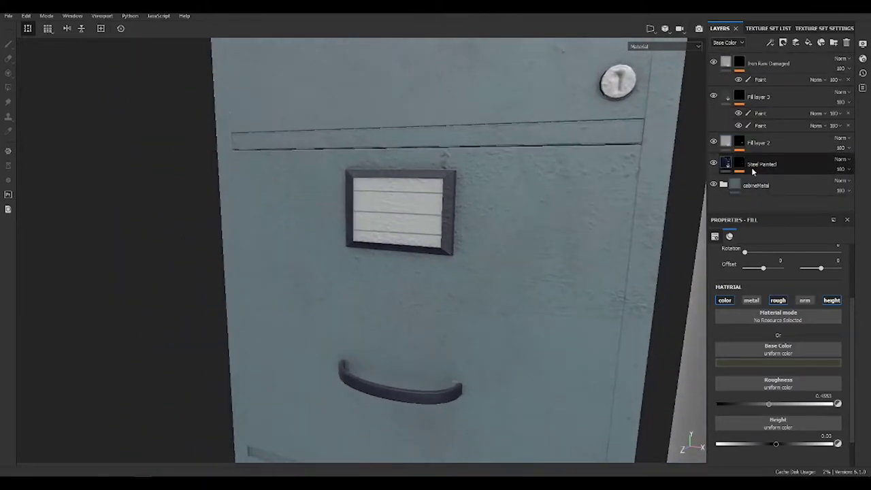
click(783, 43)
click(806, 64)
click(770, 42)
click(796, 115)
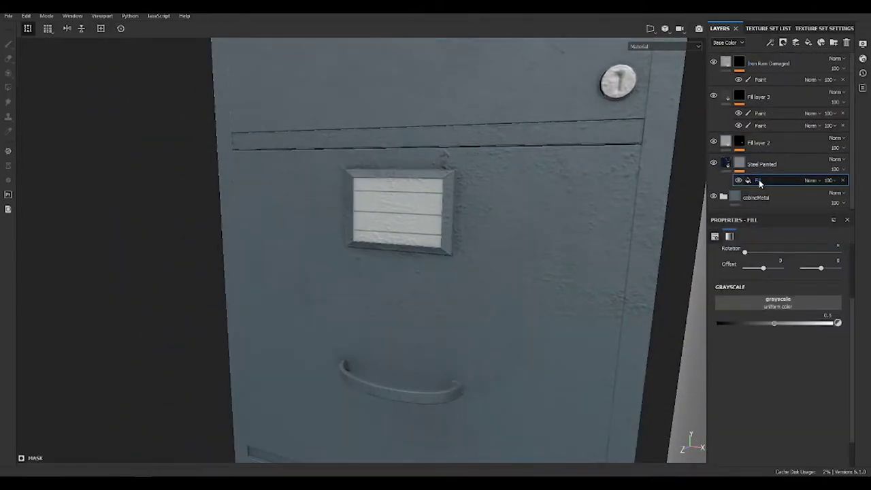
click(770, 42)
Step: Add a mask with a Paint effect to the cabinetMetal folder
click(755, 197)
click(783, 42)
click(810, 54)
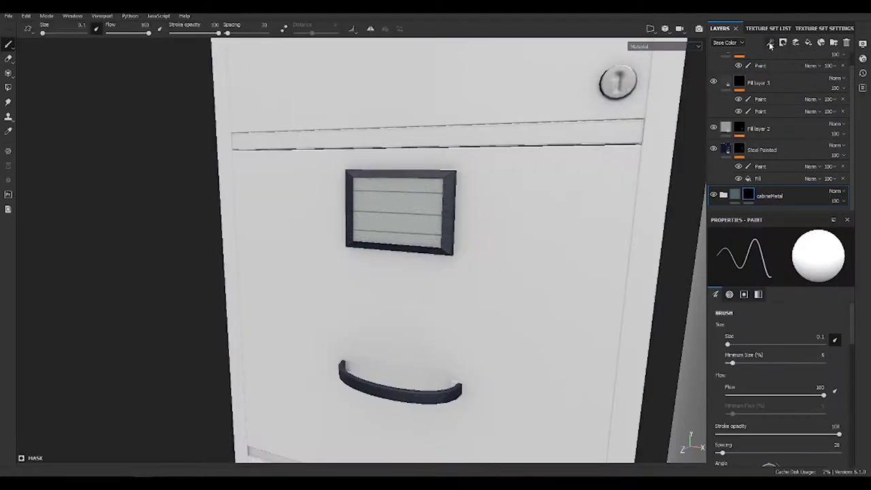
click(771, 43)
Step: Zoom out over the filing cabinets and return to freehand painting
mouse_move(513, 213)
alt+mouse_down()
mouse_move(305, 150)
mouse_move(373, 339)
mouse_move(354, 326)
mouse_move(548, 216)
mouse_move(123, 158)
mouse_move(312, 237)
alt+mouse_up()
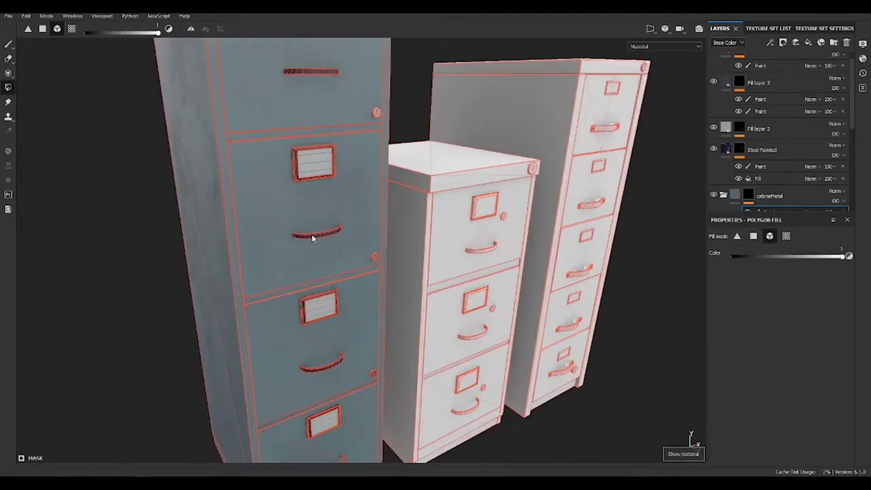
key(1)
scroll(583, 333, up, 5)
scroll(583, 333, up, 3)
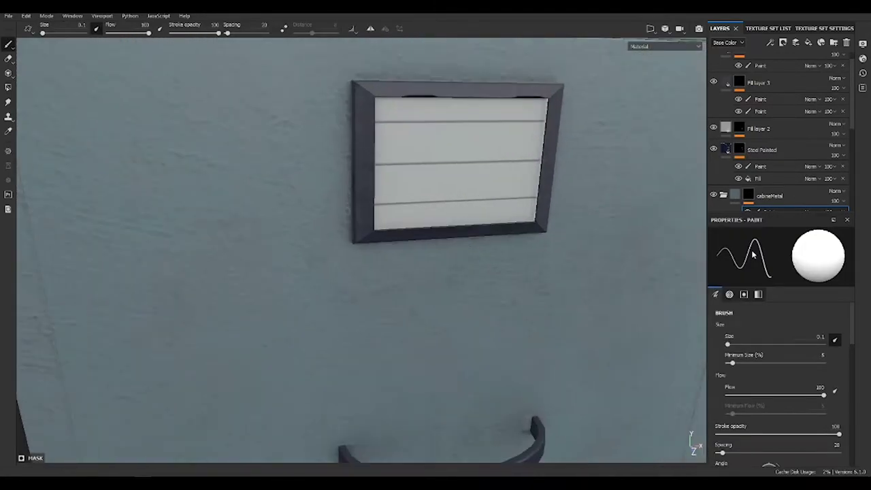
scroll(758, 132, down, 2)
scroll(758, 133, up, 3)
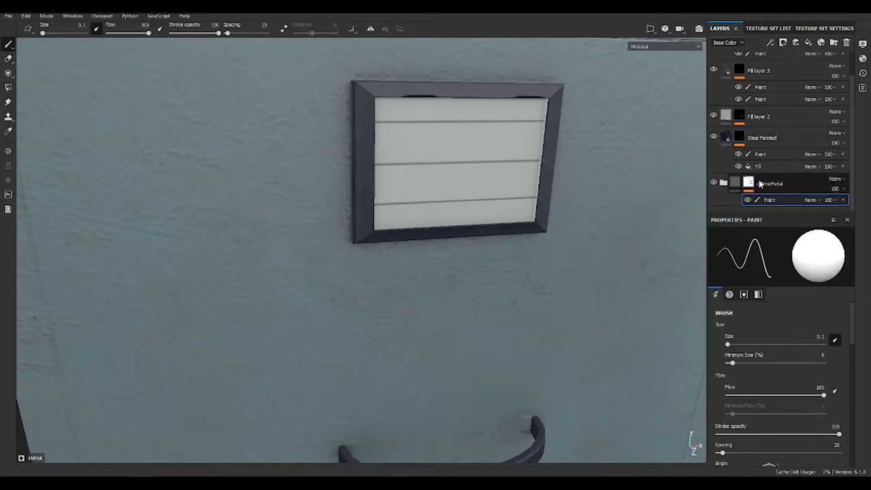
scroll(761, 180, down, 2)
scroll(782, 164, down, 2)
scroll(817, 149, down, 2)
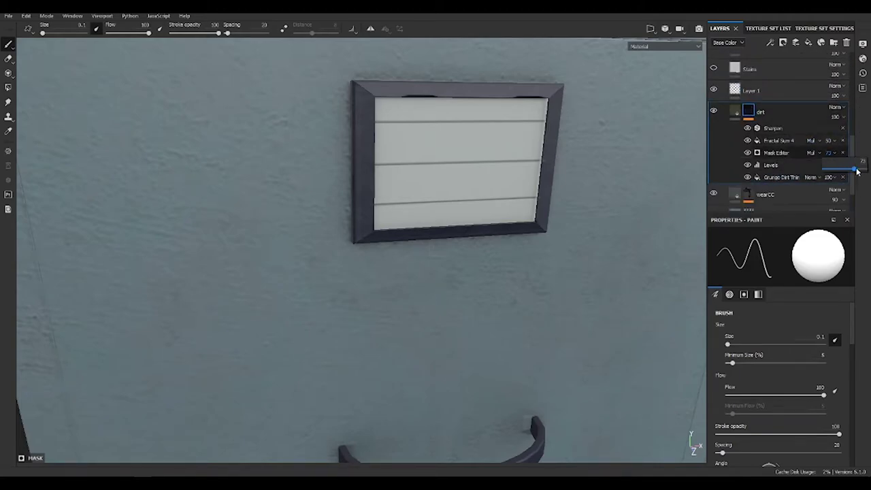
Step: Raise the Mask Editor effect's opacity and delete the unused Layer 1
drag(857, 172, 862, 170)
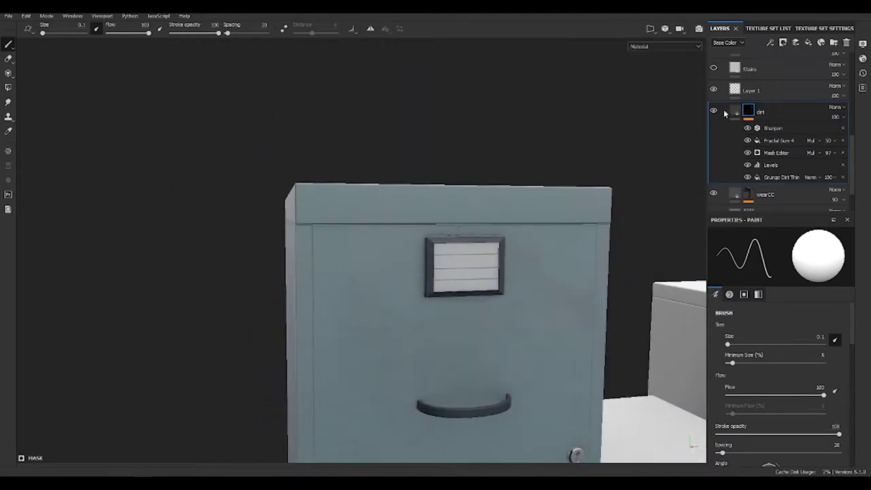
click(759, 91)
scroll(784, 125, up, 2)
key(Delete)
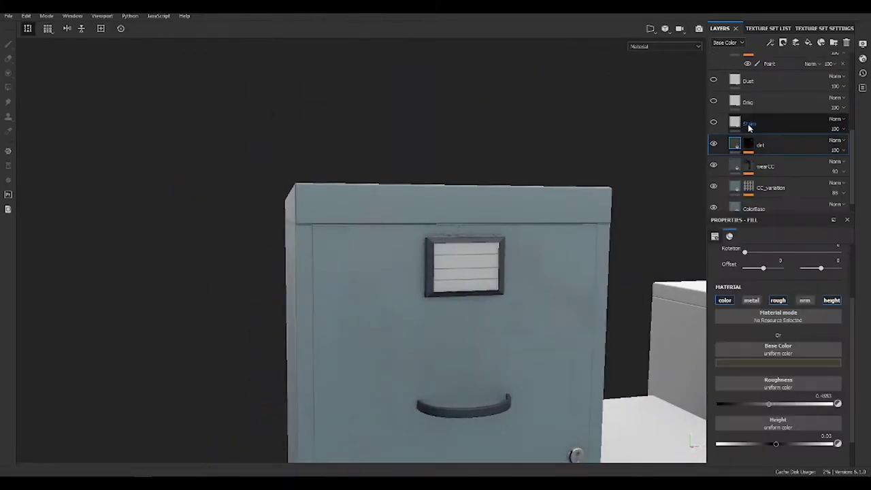
Step: Darken the Stains layer's base colour to grey and lower its opacity
click(749, 123)
click(778, 363)
drag(786, 393, 751, 427)
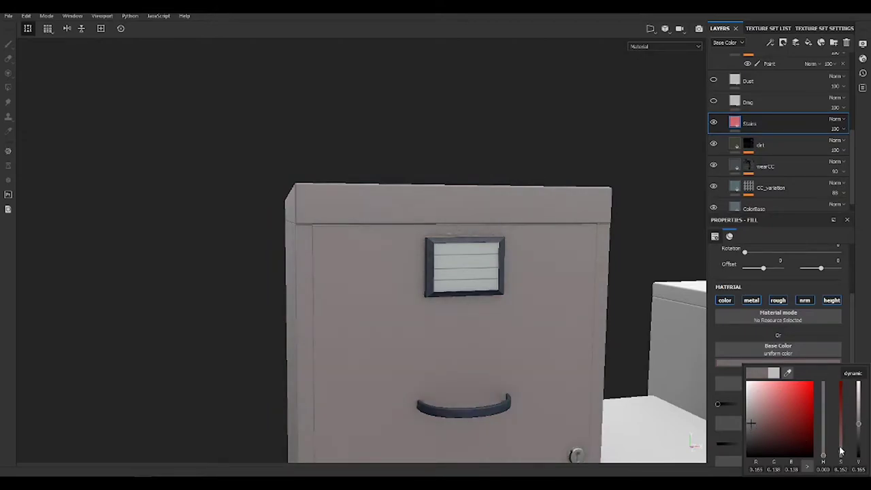
click(837, 129)
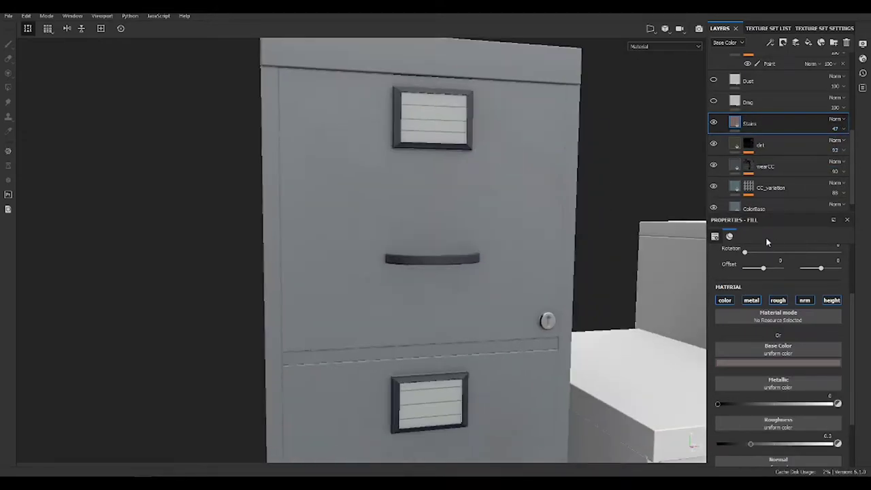
Step: Give Stains a black mask filled with Grunge Spots Dirty using tri-planar projection
click(783, 42)
click(775, 59)
click(784, 43)
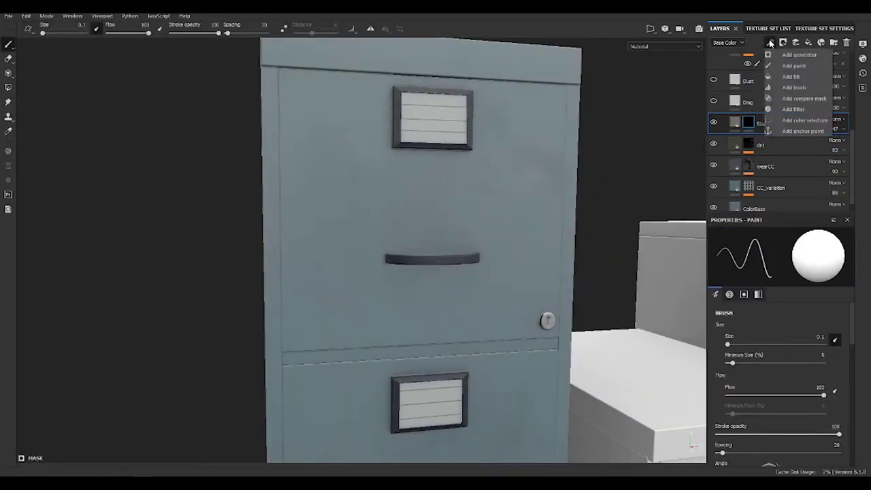
click(783, 77)
alt+click(749, 123)
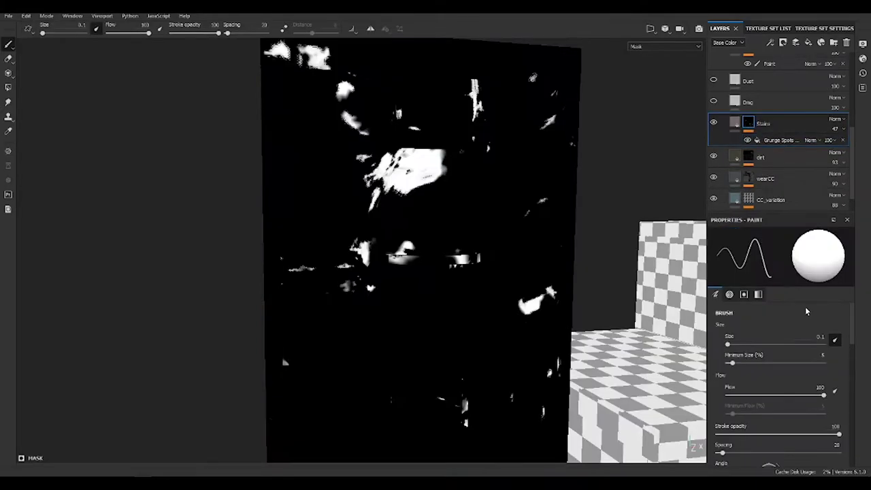
click(779, 140)
scroll(783, 307, up, 2)
click(793, 267)
click(782, 318)
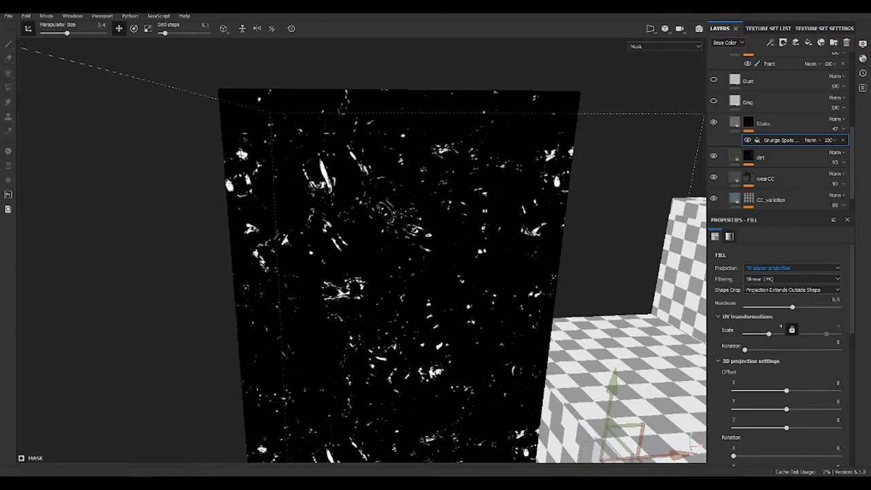
Step: Try Multiply blending on Dirt 1 in the Stains mask, then revert it to Normal
click(811, 140)
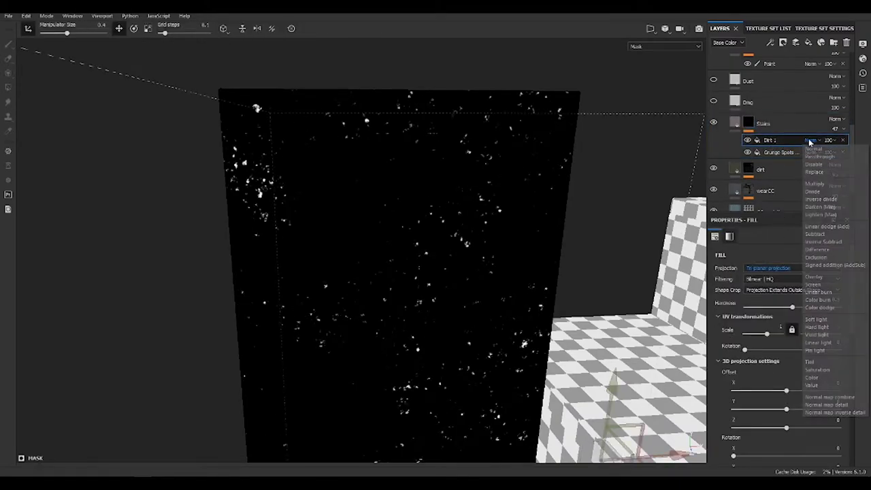
click(839, 191)
alt+drag(348, 231, 780, 178)
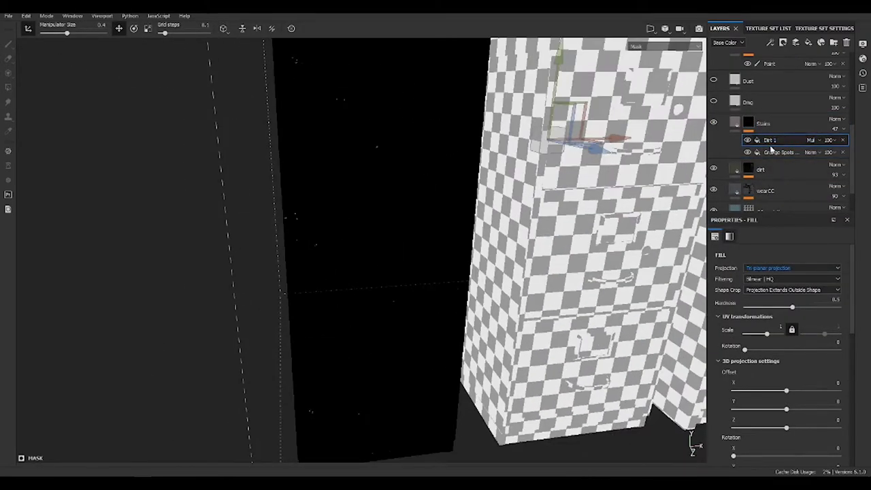
click(778, 152)
click(769, 139)
click(812, 139)
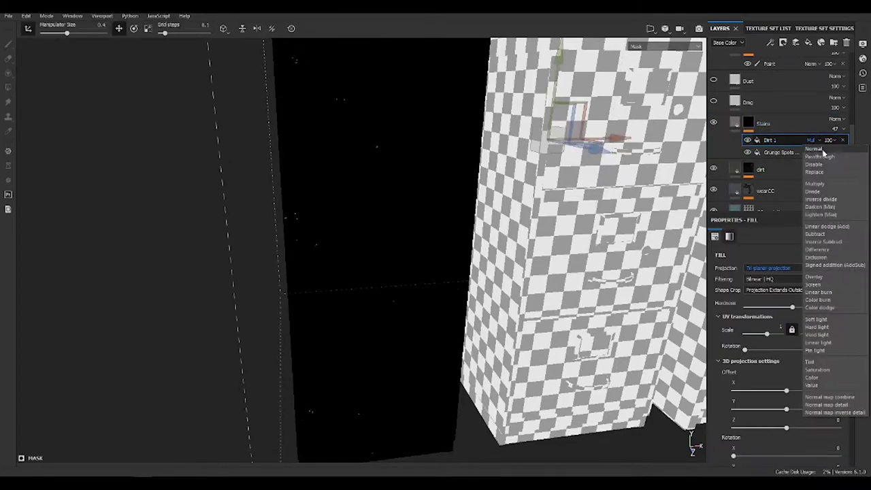
click(817, 147)
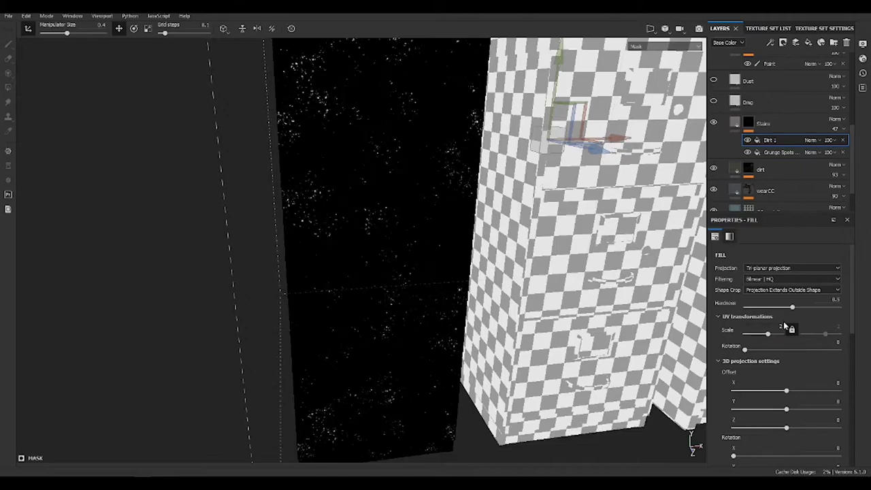
alt+drag(450, 387, 842, 237)
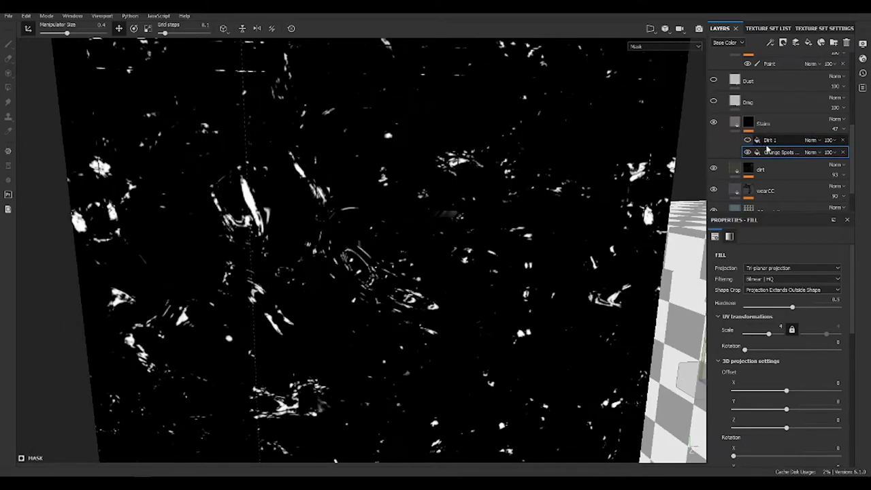
Step: Add a Levels effect above Grunge Spots with lowered midtones, and set Dirt 1 to Multiply
click(770, 42)
click(783, 87)
drag(781, 259, 734, 262)
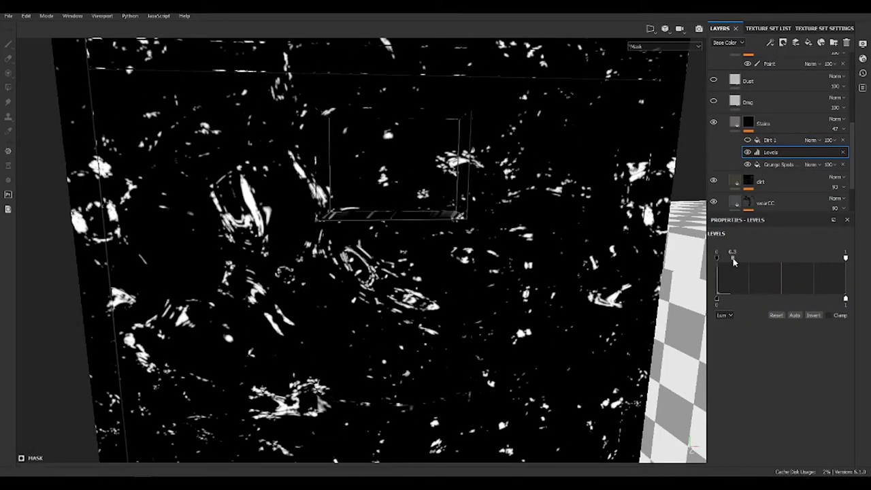
click(811, 140)
click(820, 154)
mouse_move(452, 274)
alt+mouse_down()
mouse_move(377, 335)
mouse_move(403, 93)
alt+mouse_up()
scroll(346, 350, up, 3)
key(m)
alt+middle_drag(383, 327, 651, 152)
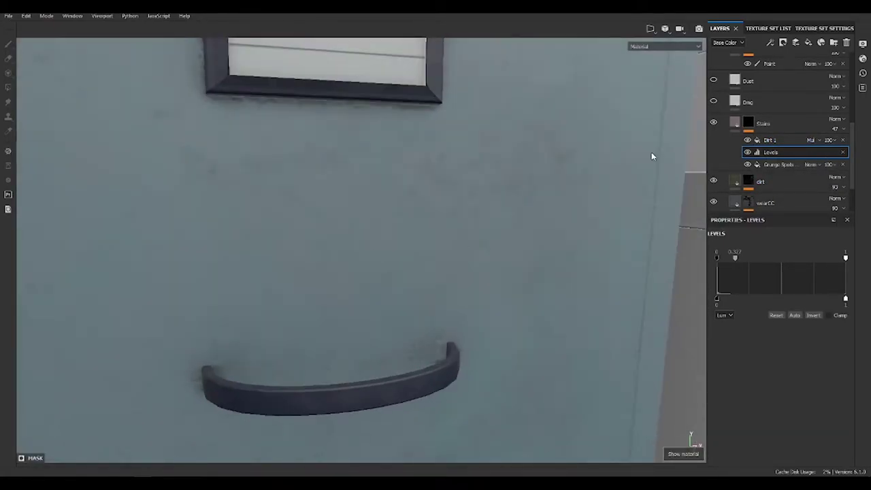
Step: Enable the roughness channel on the Stains layer
click(763, 123)
click(785, 382)
scroll(749, 395, down, 1)
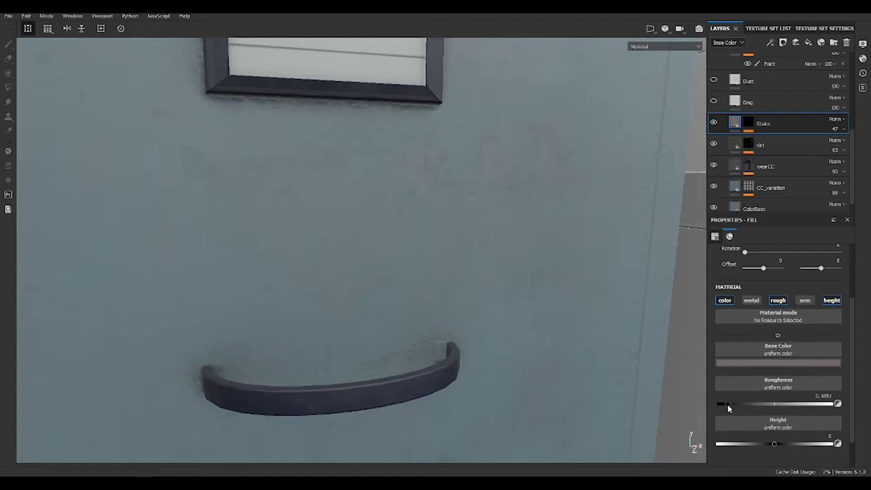
alt+drag(666, 358, 688, 326)
Step: Add a Blur filter to the Stains mask, then pick a pale base colour for the dust
click(795, 42)
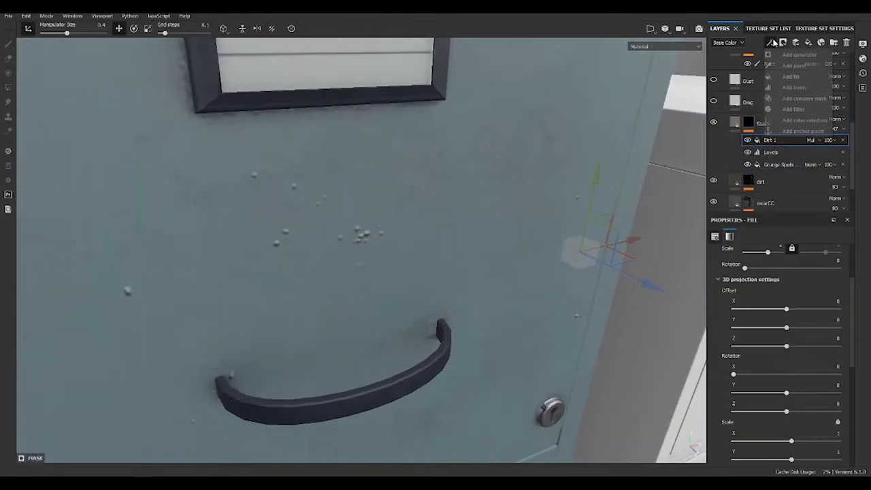
click(790, 95)
click(781, 249)
text(sharp)
key(BackSpace)
key(BackSpace)
key(BackSpace)
text(blur)
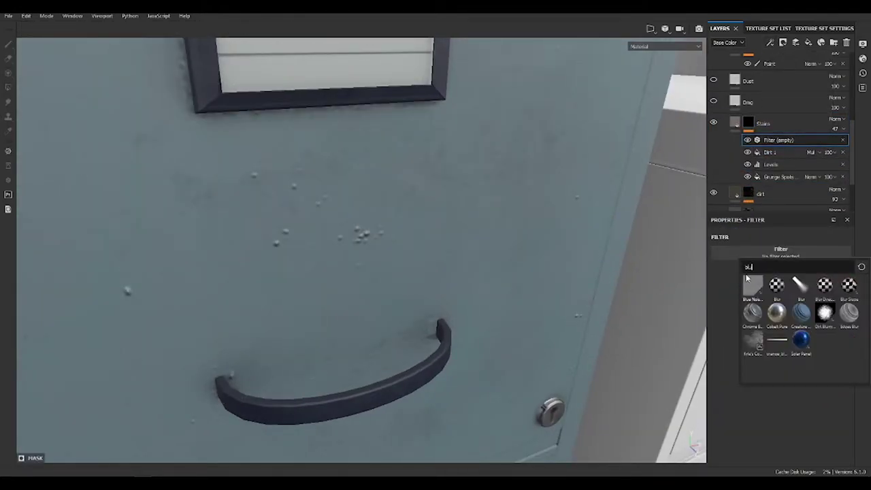
click(802, 311)
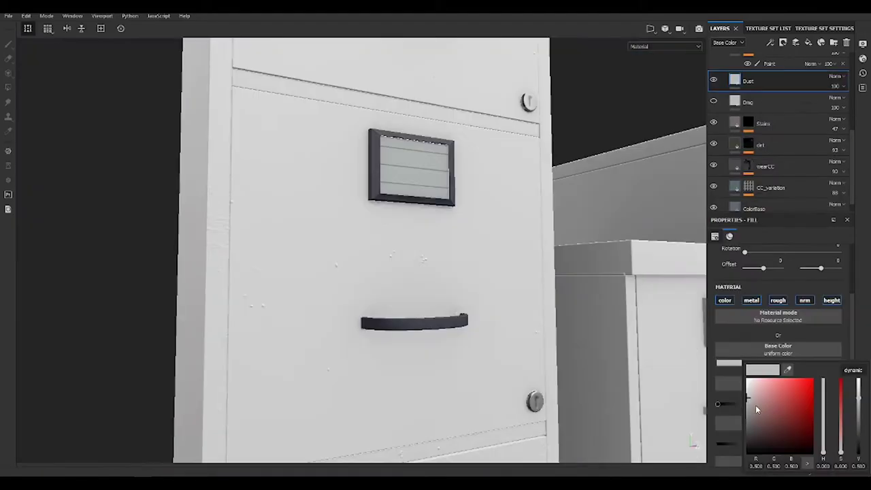
mouse_move(755, 405)
mouse_down()
mouse_move(790, 427)
mouse_move(753, 410)
mouse_up()
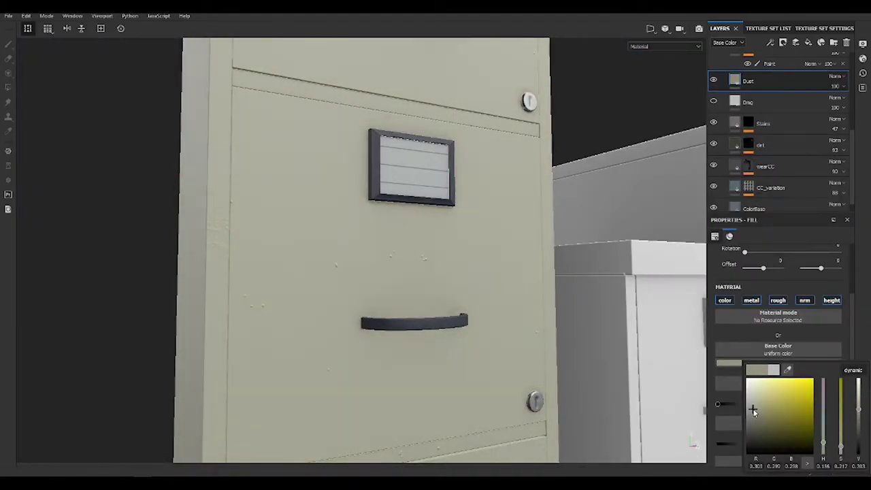
Step: Add a Grunge Wipe Dusty fill to the Dust mask with a different projection and larger tiling
alt+drag(420, 214, 436, 204)
click(796, 42)
click(783, 68)
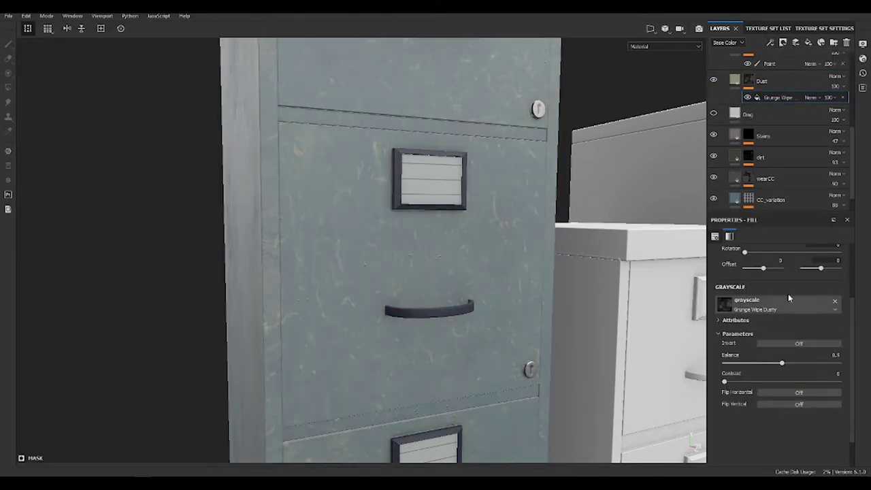
scroll(788, 293, up, 5)
click(783, 266)
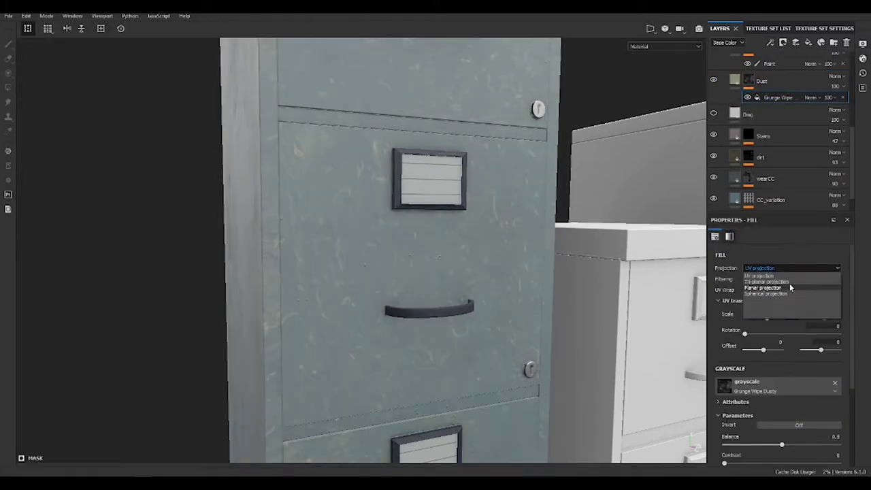
click(769, 290)
scroll(778, 314, down, 1)
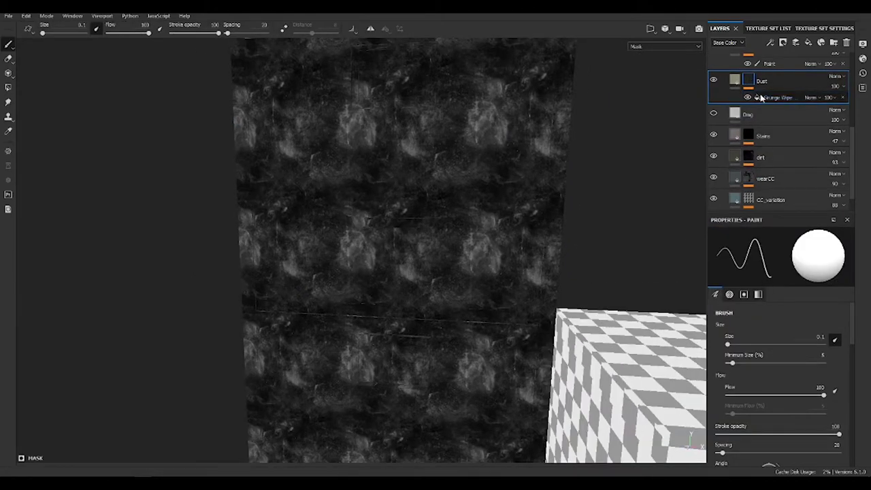
drag(780, 300, 785, 313)
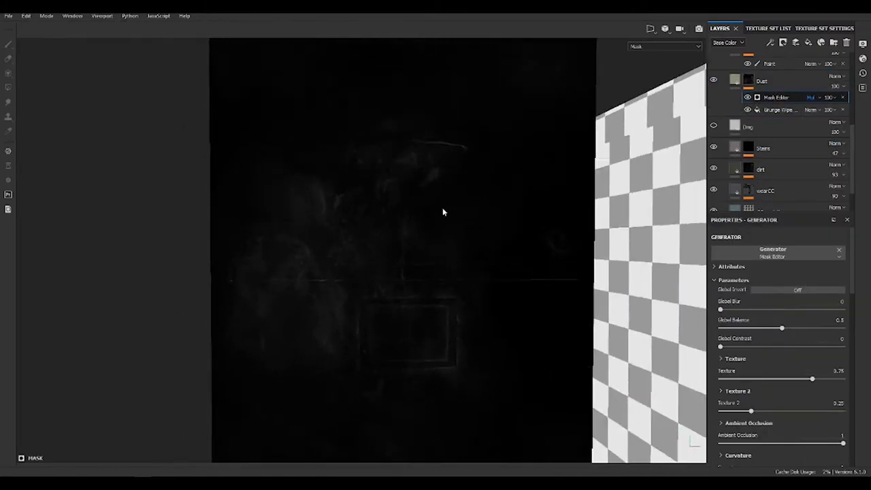
Step: Add Levels brightening the Dust mask's midtones, topped by a Sharpen filter
click(771, 43)
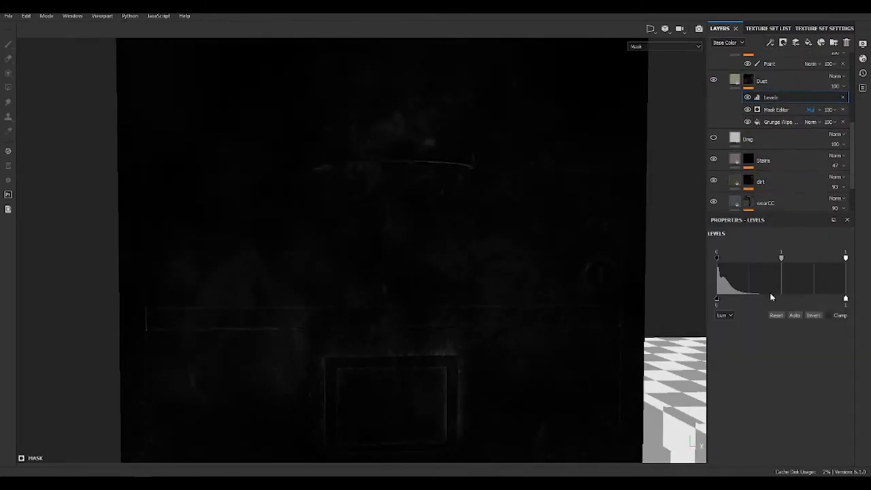
mouse_move(781, 258)
mouse_down()
mouse_move(721, 259)
mouse_move(755, 258)
mouse_up()
click(783, 42)
click(735, 250)
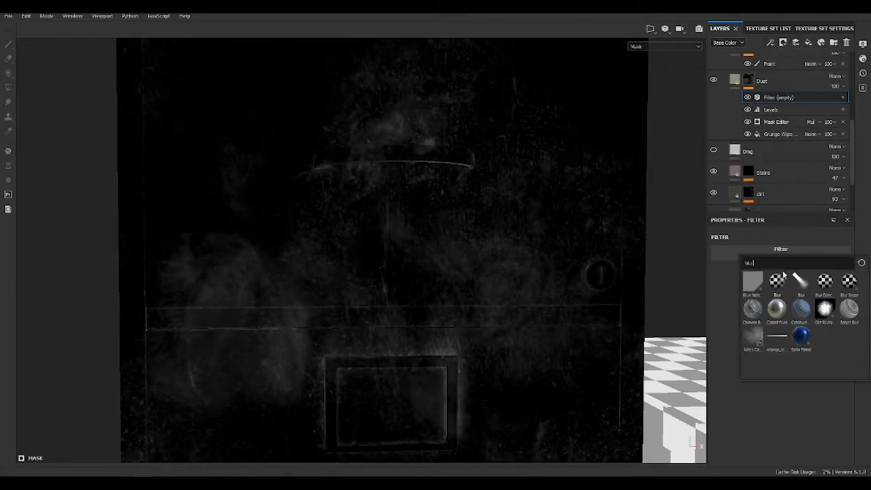
text(shel)
click(754, 283)
drag(752, 300, 748, 299)
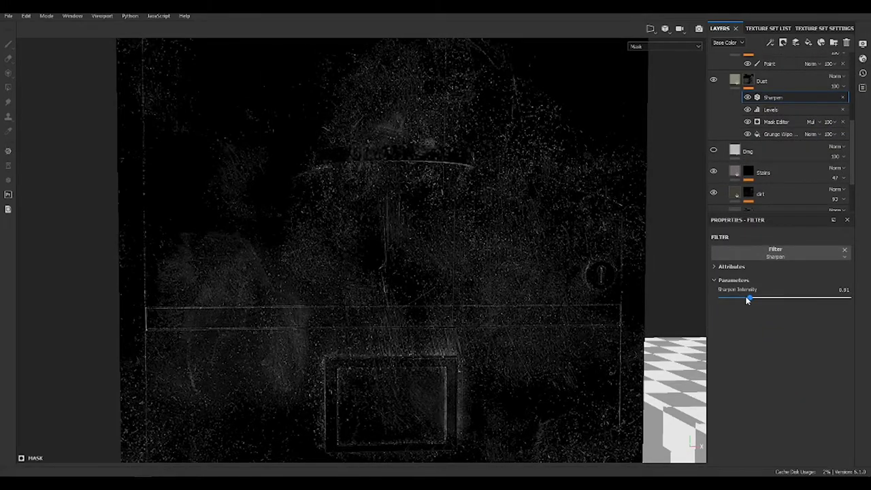
key(m)
Step: Set the Dust layer's height to 0
scroll(547, 243, up, 3)
click(735, 80)
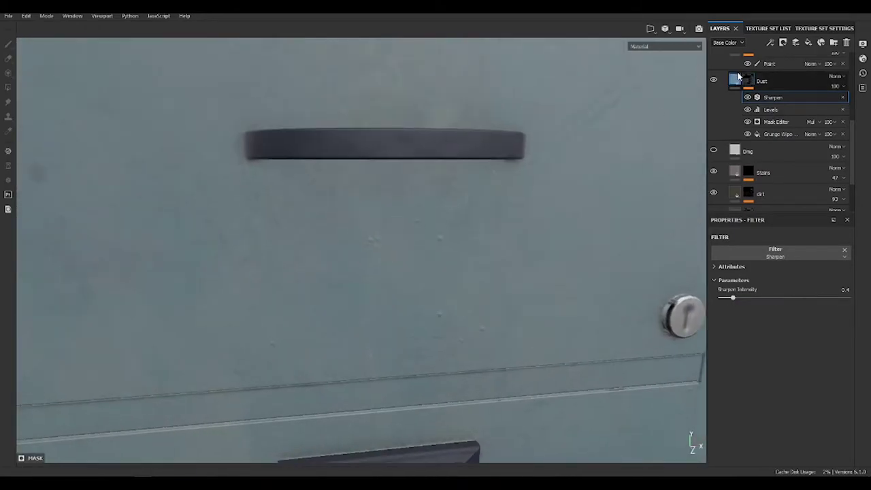
scroll(821, 390, down, 2)
drag(777, 417, 785, 418)
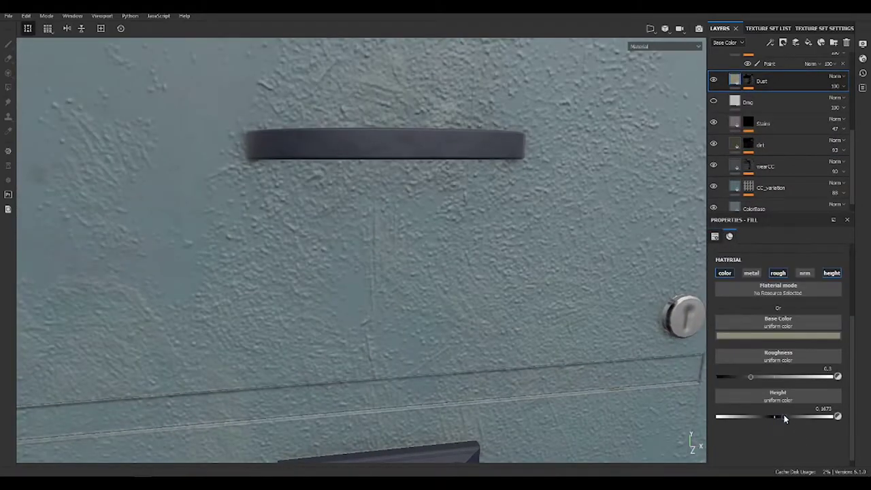
double_click(821, 408)
text(0)
key(Return)
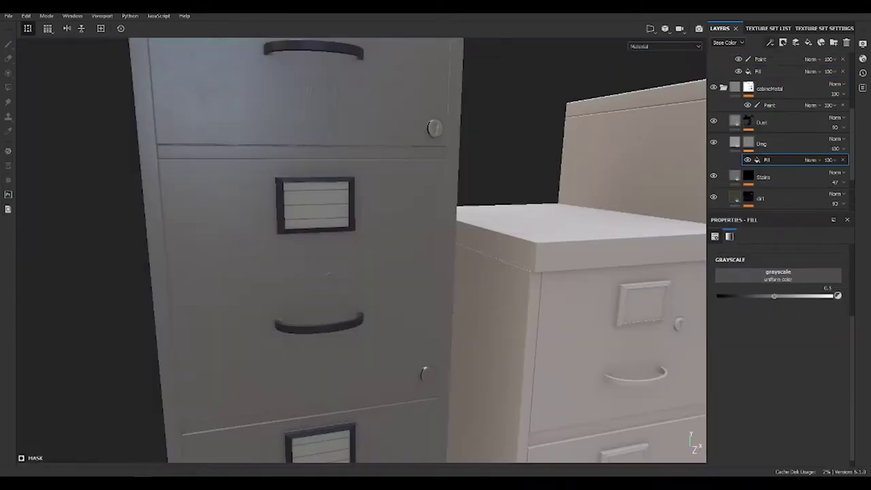
Step: Load Grunge Dirt Scratchy into the mask fill with tri-planar projection
drag(790, 274, 790, 276)
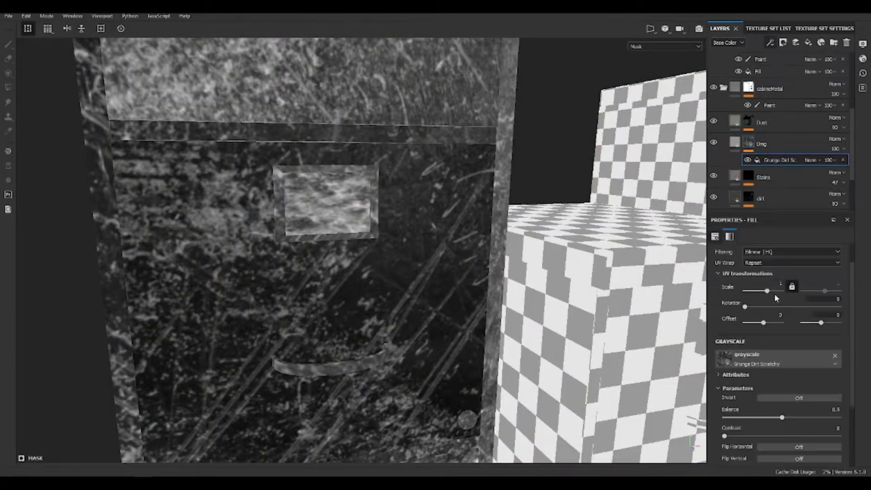
click(790, 283)
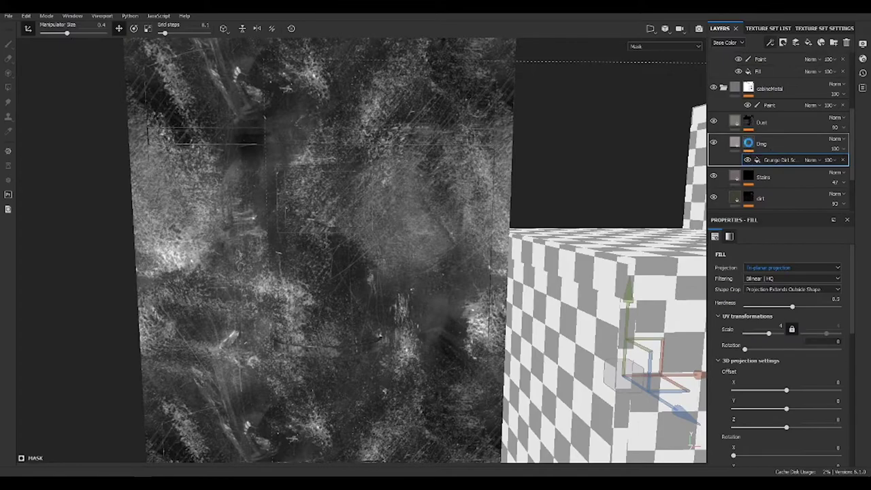
click(749, 143)
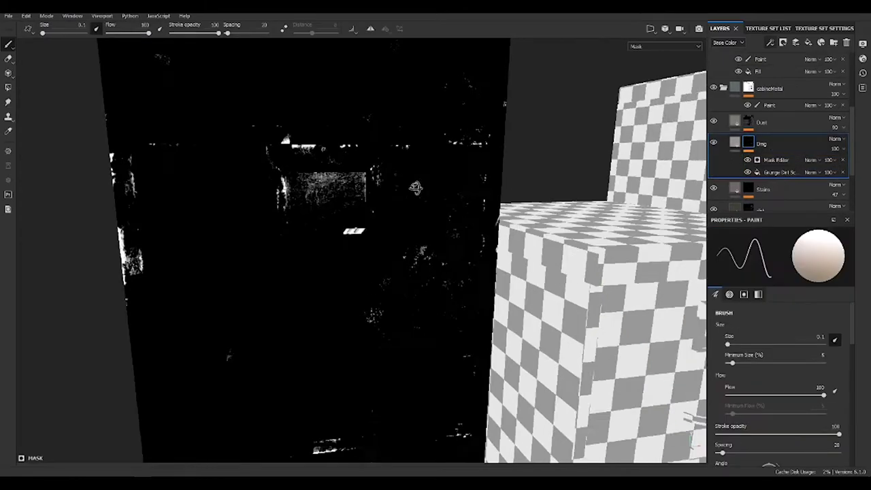
alt+drag(341, 272, 408, 272)
key(m)
alt+drag(417, 194, 550, 201)
Step: Add a Sharpen filter above the Mask Editor, at 0.24 intensity
click(776, 159)
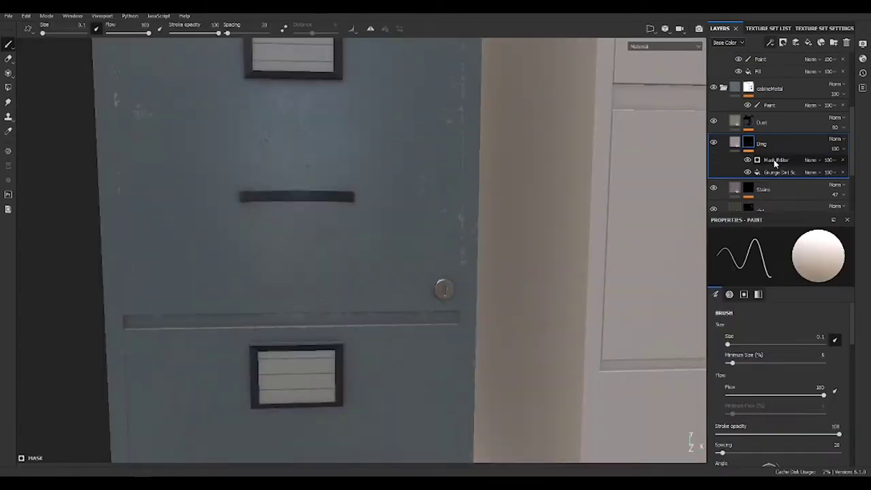
click(795, 43)
click(776, 252)
click(771, 284)
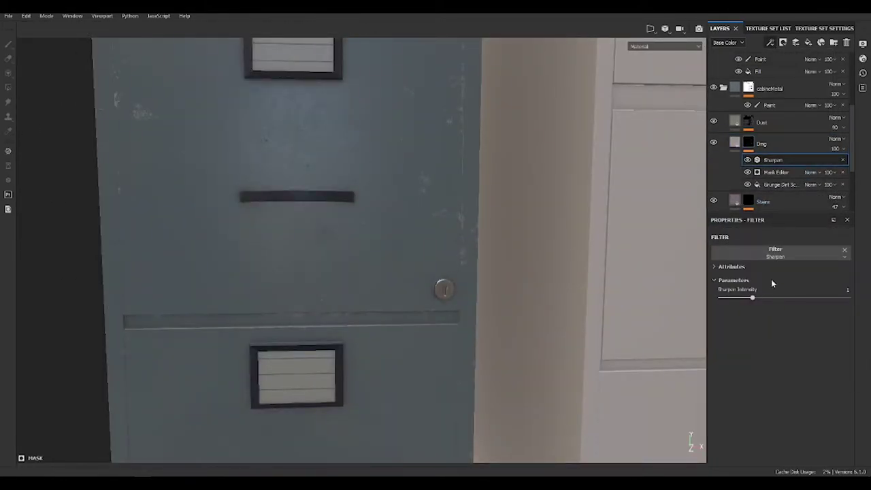
key(m)
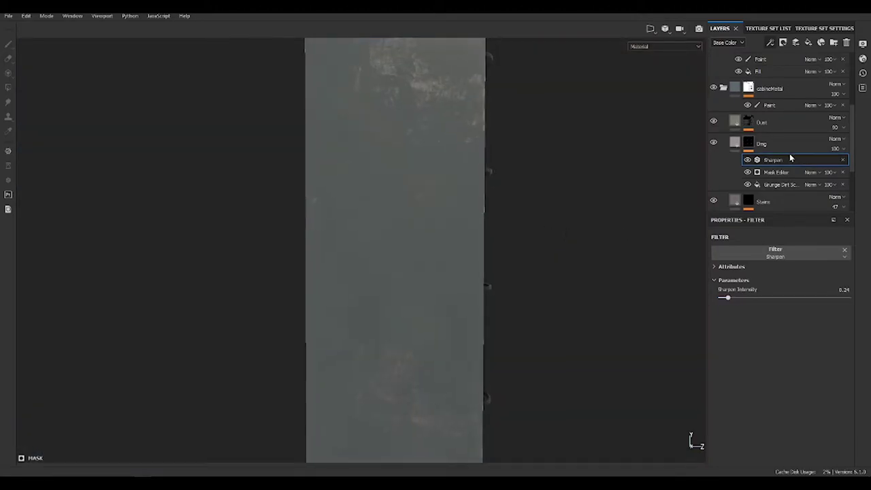
Step: Add a Paint effect to the mask and enlarge the brush to about 19
click(779, 173)
click(770, 42)
click(559, 216)
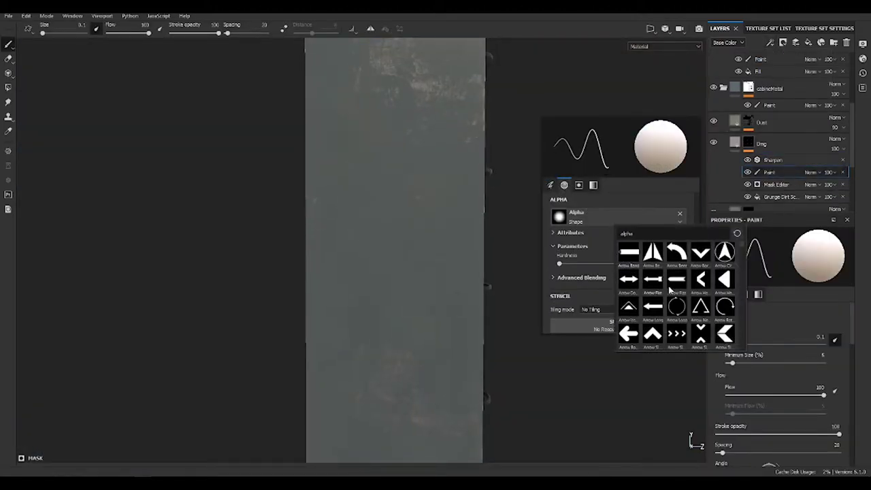
scroll(681, 309, down, 3)
click(645, 333)
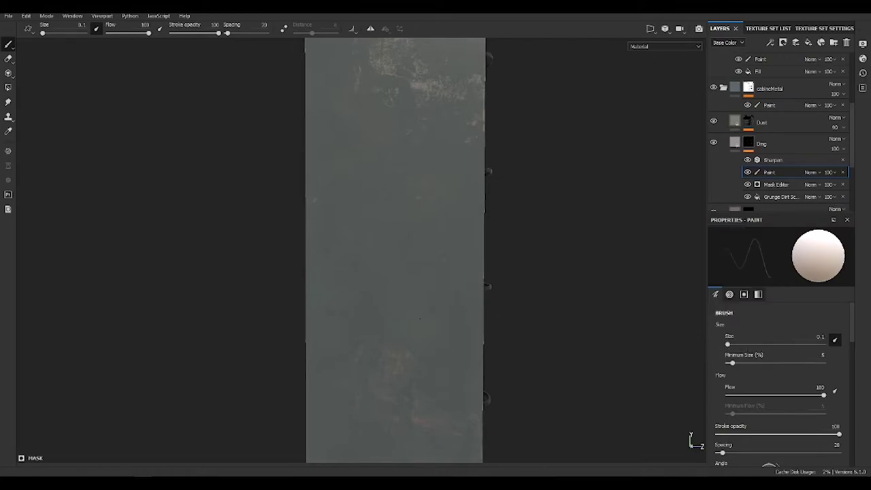
alt+drag(417, 303, 401, 289)
ctrl+right_drag(401, 289, 401, 287)
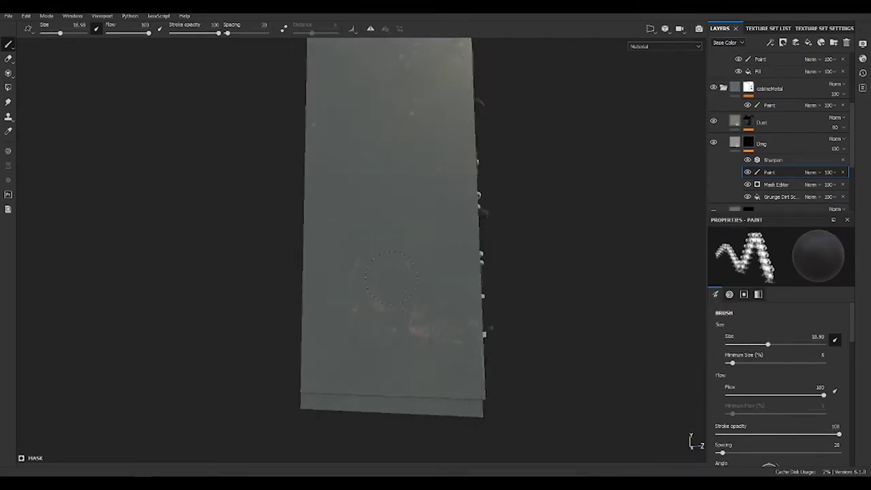
mouse_move(439, 336)
alt+mouse_down()
mouse_move(402, 316)
mouse_move(412, 287)
alt+mouse_up()
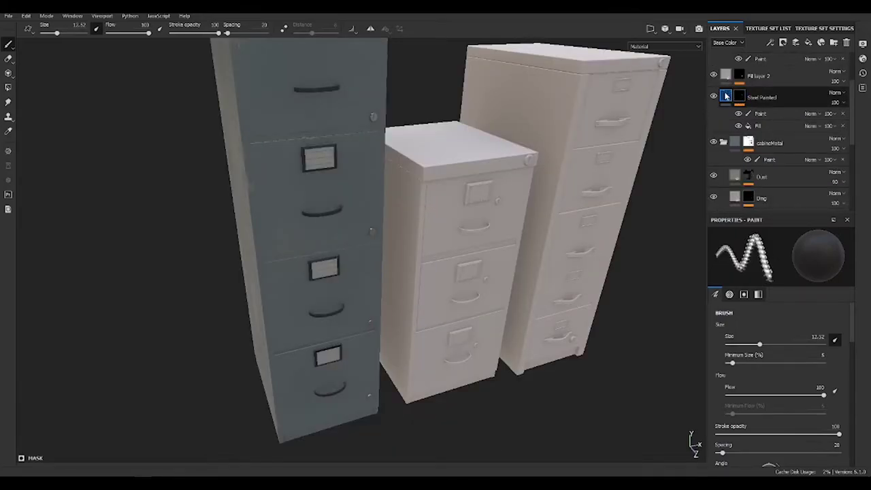
Step: Remove the cabinetMetal folder's mask so its teal-grey painted metal covers the middle cabinet
drag(727, 96, 749, 143)
scroll(749, 157, down, 1)
right_click(745, 184)
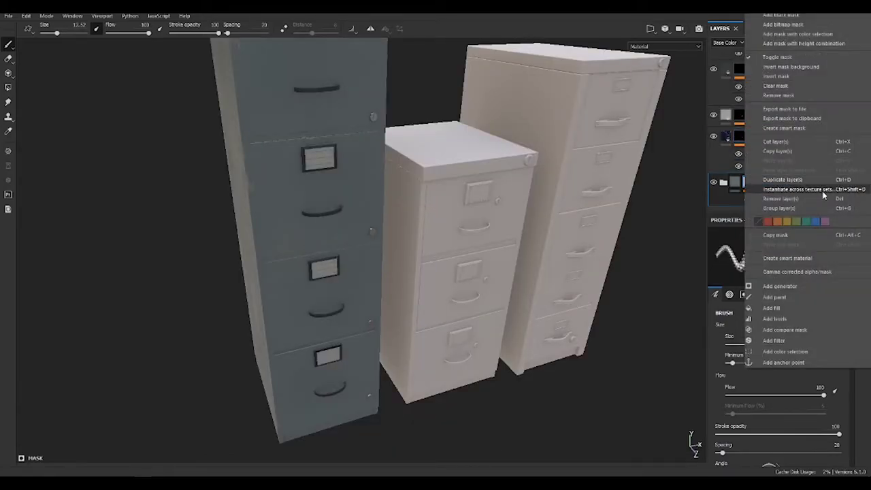
key(Escape)
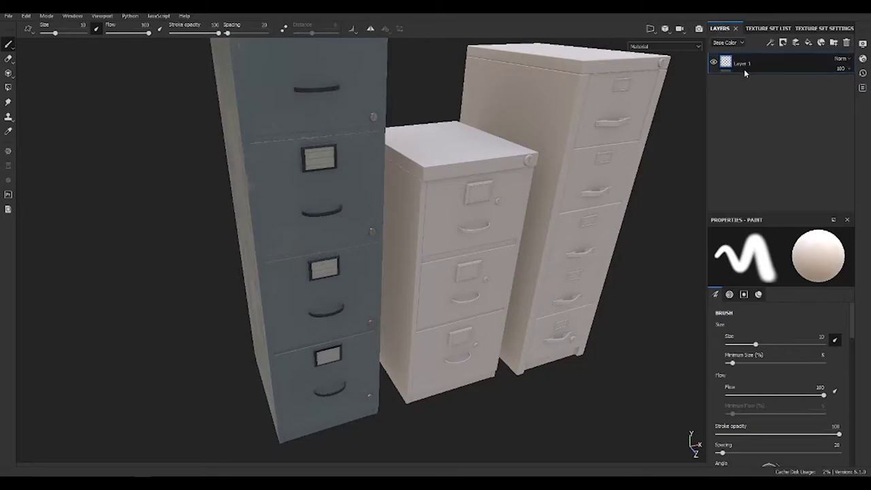
right_click(744, 100)
key(Escape)
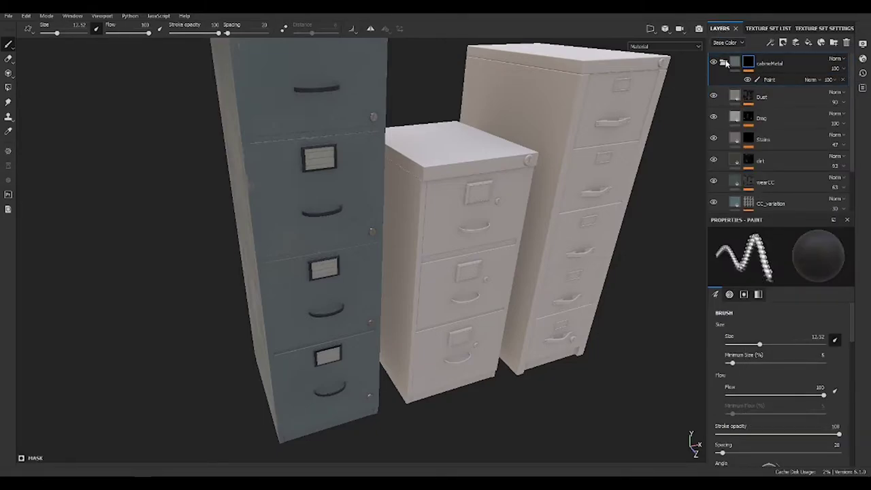
click(724, 62)
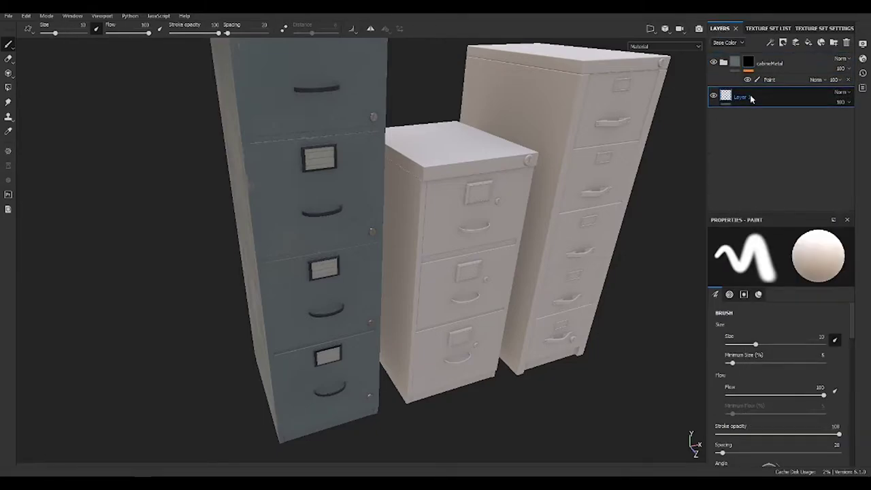
right_click(753, 66)
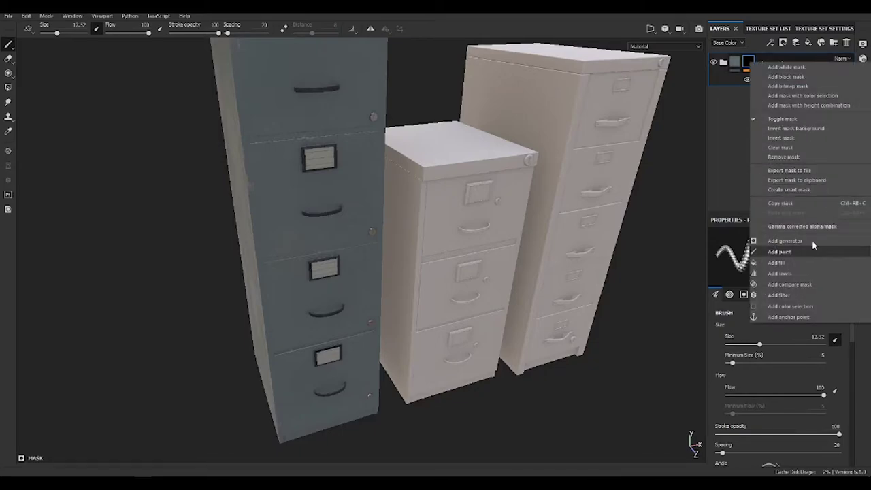
click(784, 156)
Step: Expand the cabinetMetal folder and the Dmg layer's mask effects while framing the middle drawer
alt+drag(433, 257, 458, 253)
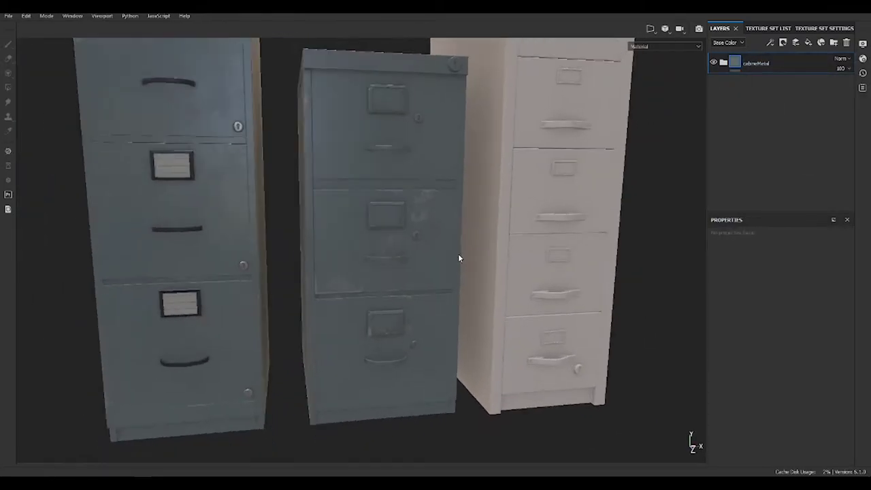
scroll(458, 253, up, 5)
alt+drag(395, 259, 526, 234)
click(723, 62)
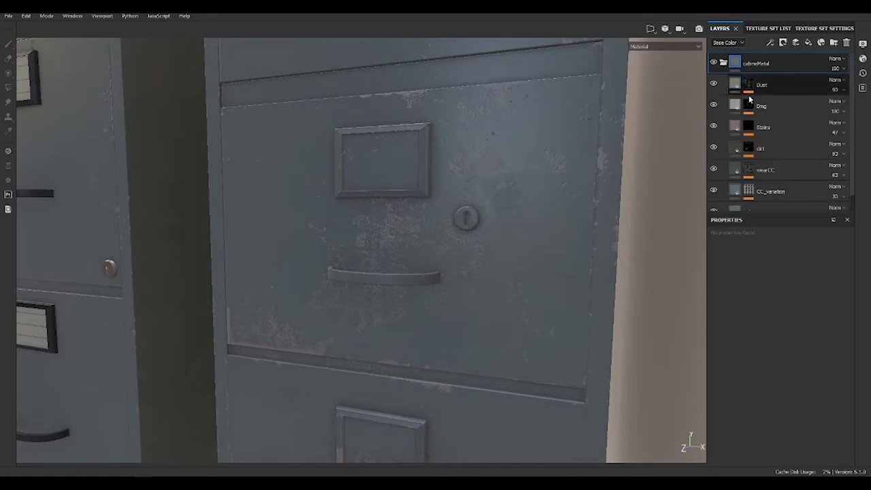
scroll(749, 122, down, 2)
scroll(747, 109, up, 1)
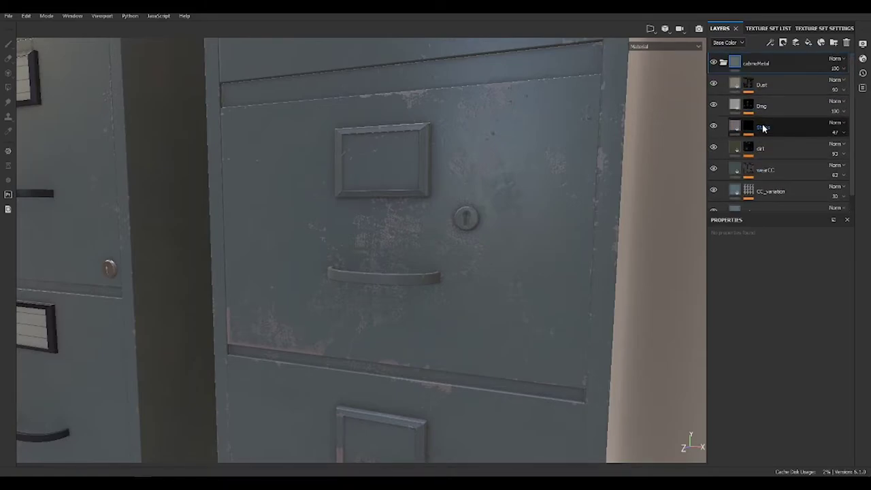
scroll(756, 122, down, 1)
scroll(735, 163, up, 1)
click(748, 105)
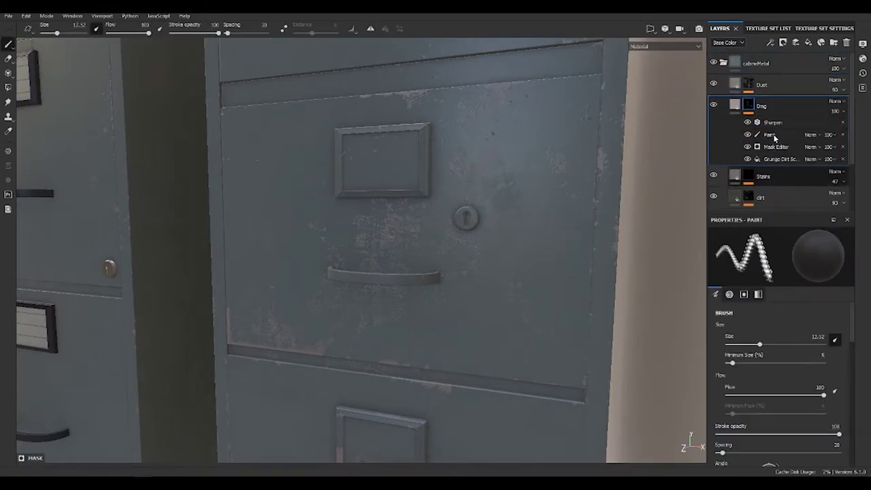
Step: Orbit and zoom around the middle cabinet to inspect its drag wear
alt+drag(449, 170, 462, 174)
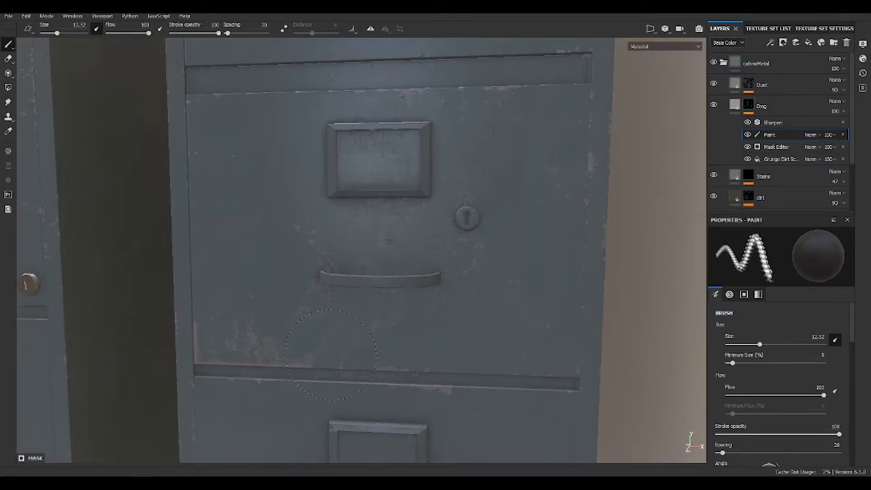
alt+right_drag(523, 344, 431, 204)
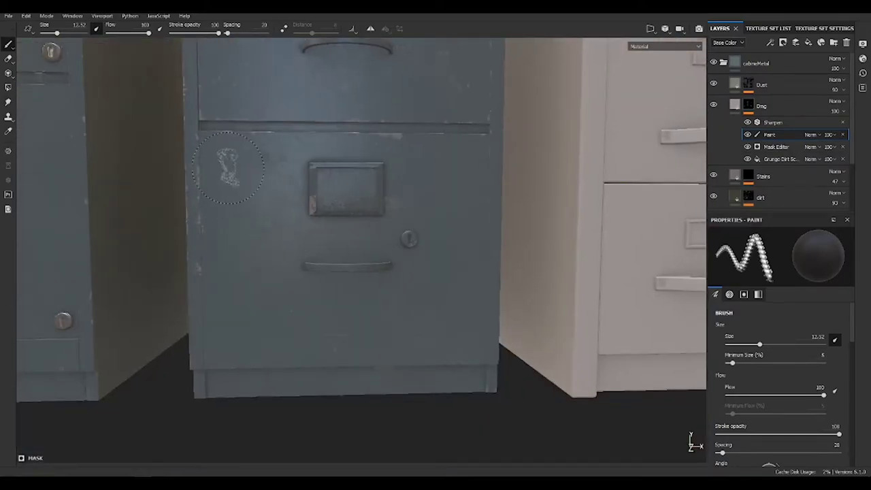
alt+right_drag(228, 167, 253, 197)
alt+drag(253, 198, 297, 203)
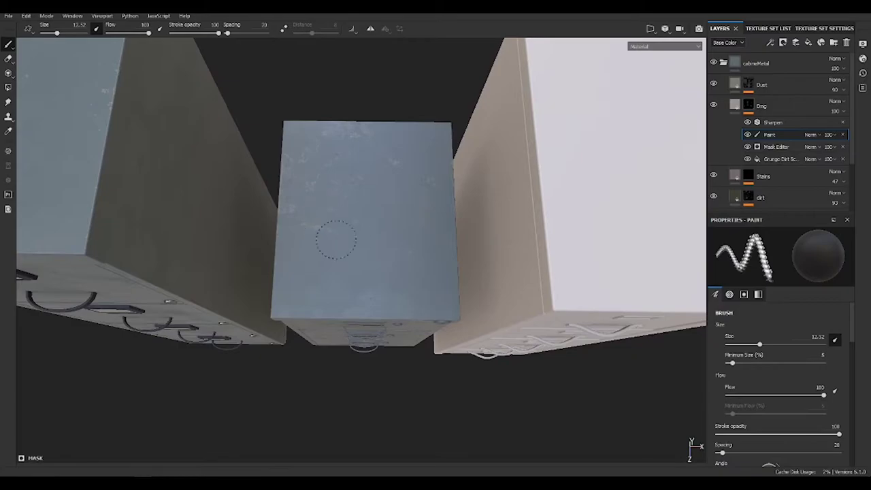
mouse_move(336, 240)
alt+mouse_down()
mouse_move(339, 132)
mouse_move(375, 243)
mouse_move(174, 208)
mouse_move(319, 185)
mouse_move(408, 259)
alt+mouse_up()
alt+right_drag(408, 259, 501, 330)
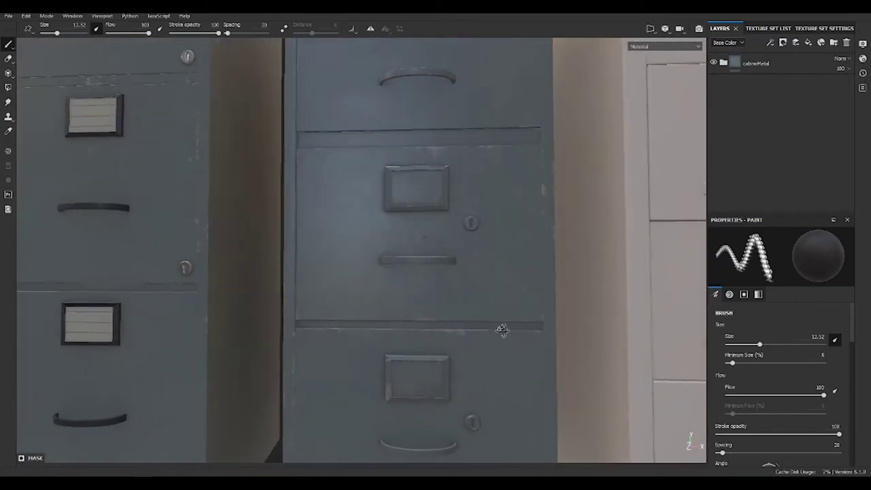
mouse_move(502, 330)
alt+mouse_down()
mouse_move(422, 265)
mouse_move(429, 300)
alt+mouse_up()
Step: Group Steel Painted, the Fill layers and Iron Raw Damaged into Folder 1
click(723, 63)
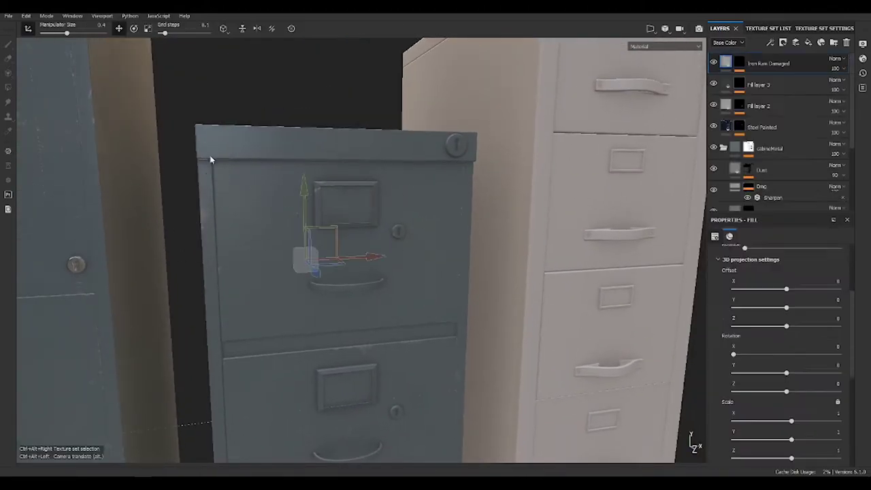
right_click(772, 70)
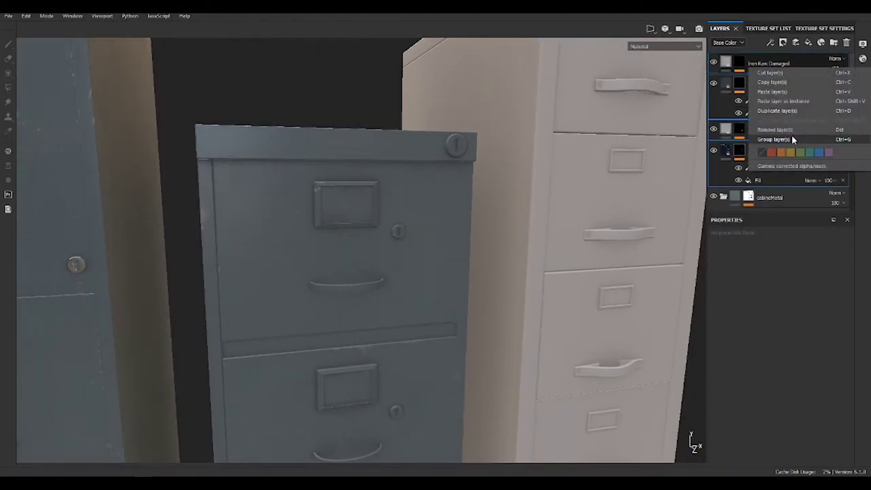
click(790, 136)
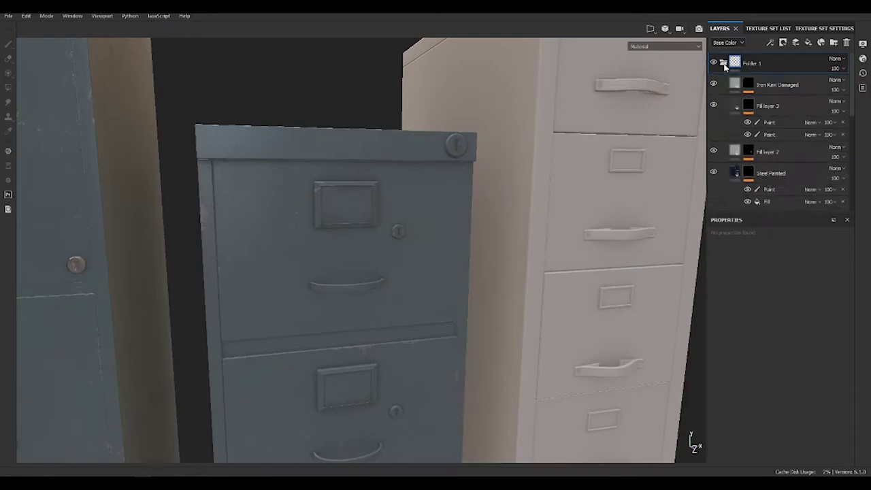
click(723, 63)
click(723, 63)
Step: Move Folder 1 out of cabinetMetal to the top of the layer stack
right_click(744, 62)
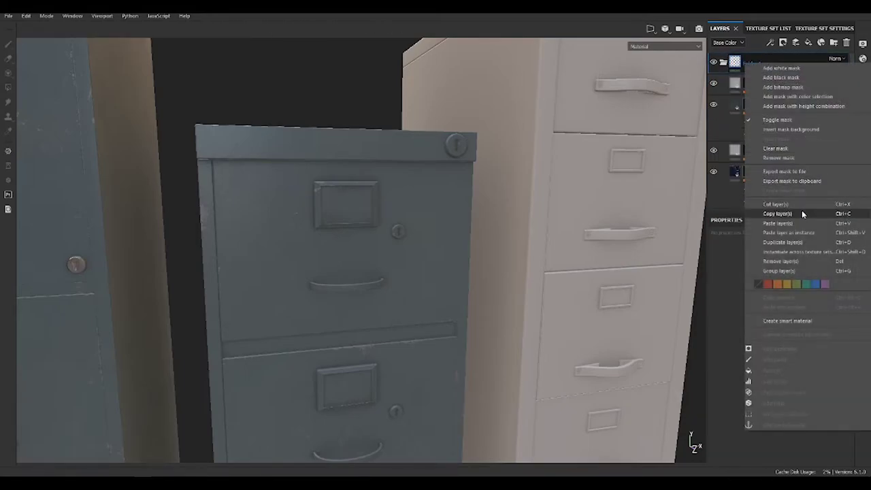
click(755, 27)
click(719, 28)
click(756, 28)
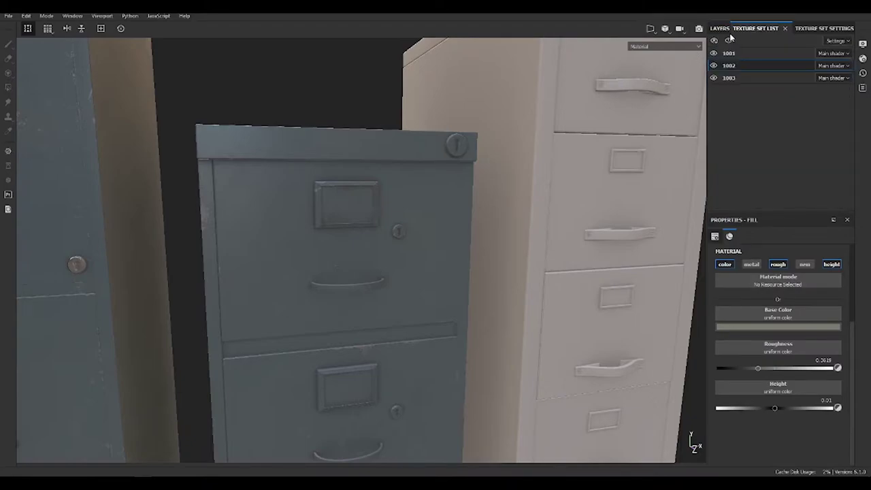
right_click(745, 102)
click(803, 193)
click(725, 62)
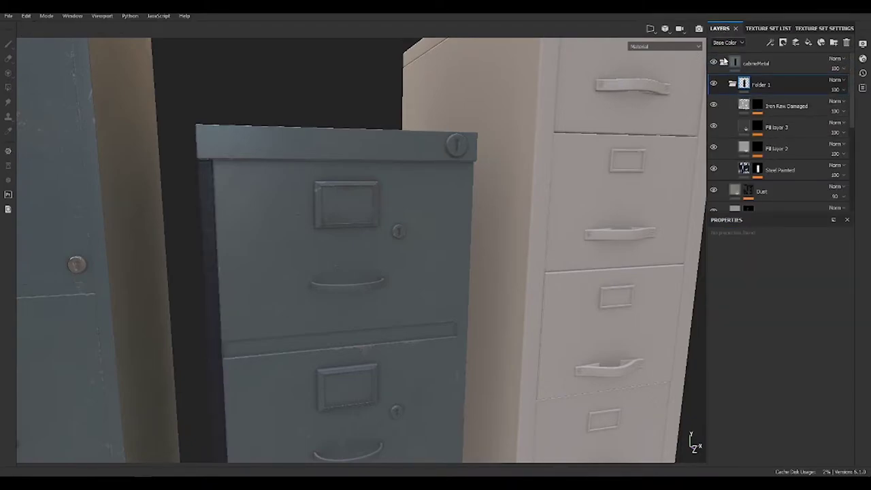
drag(736, 85, 734, 59)
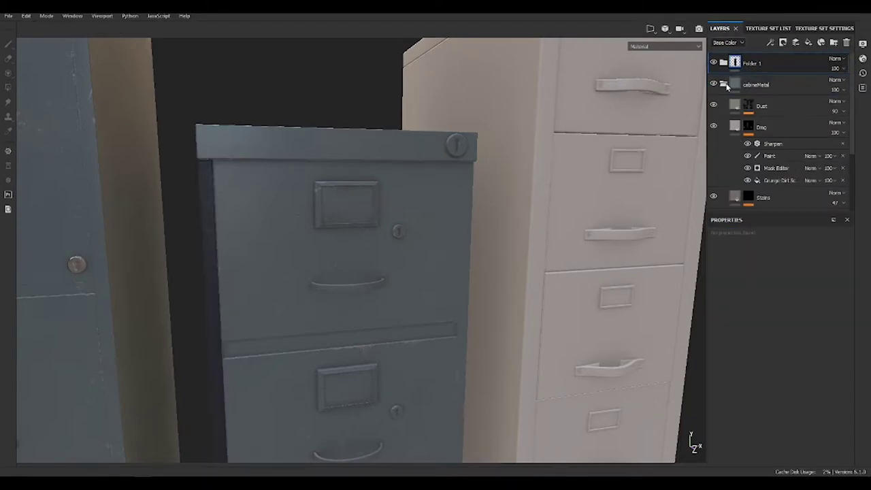
Step: Delete the old Paint effect from Steel Painted's mask
click(752, 147)
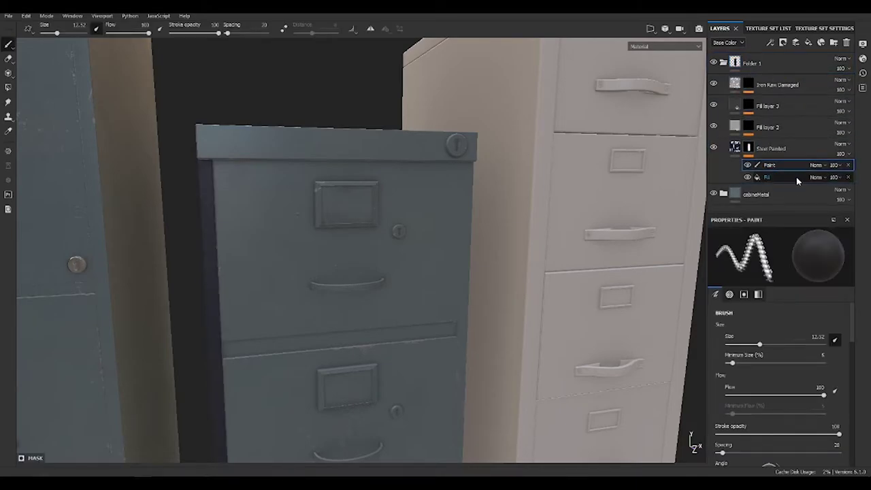
right_click(770, 165)
click(797, 218)
Step: Add a new Paint effect to Steel Painted's mask and frame the drawer label panels
click(770, 42)
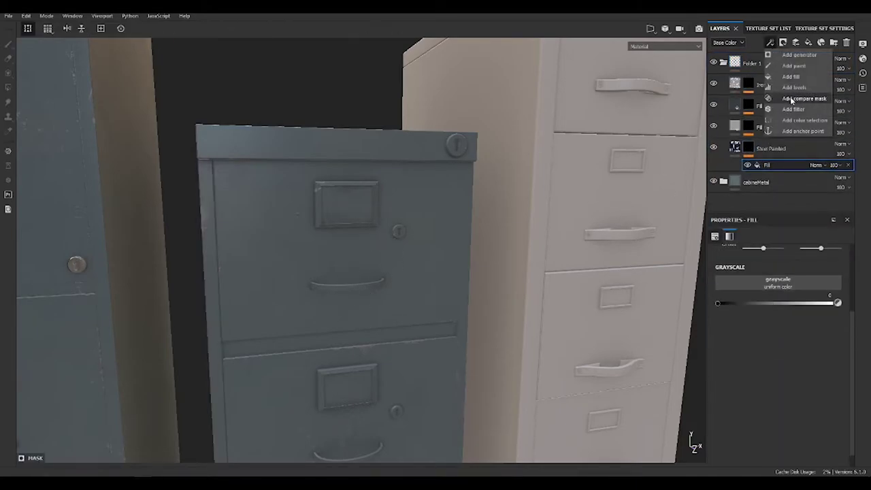
click(793, 66)
scroll(380, 347, up, 5)
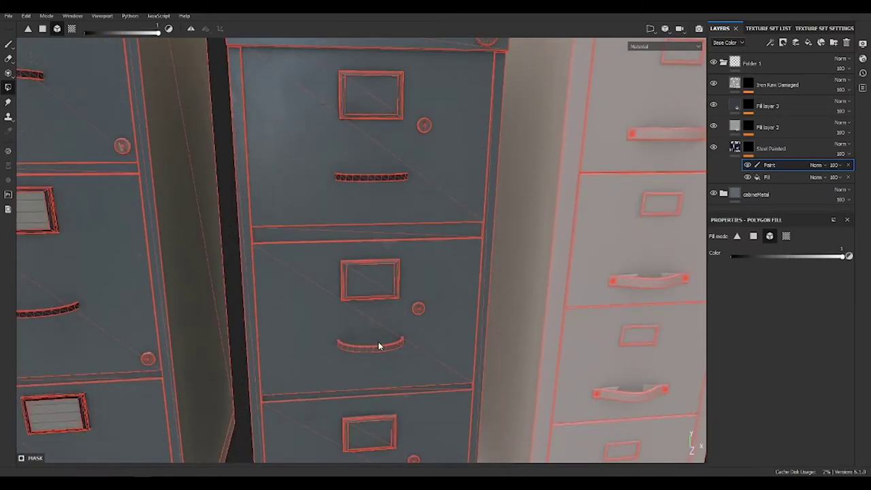
scroll(397, 300, up, 5)
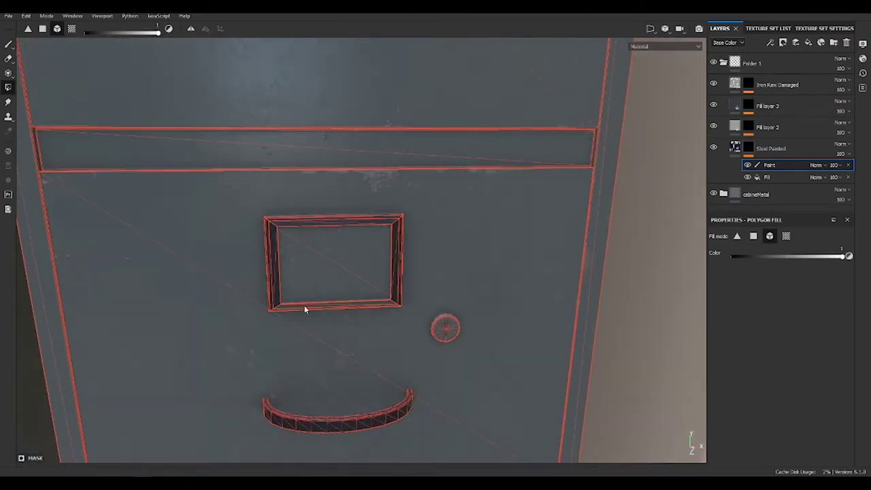
scroll(306, 307, down, 2)
alt+drag(399, 368, 467, 288)
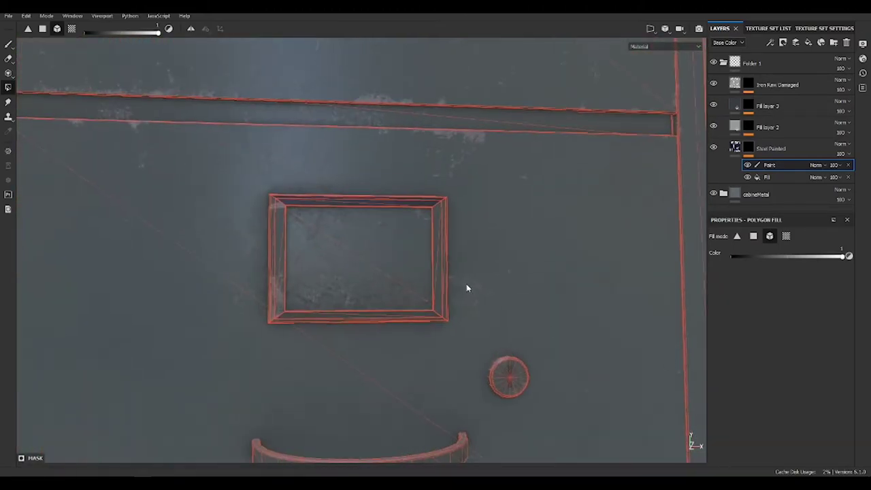
mouse_move(460, 346)
alt+mouse_down()
mouse_move(422, 243)
mouse_move(449, 366)
mouse_move(474, 193)
mouse_move(488, 206)
alt+mouse_up()
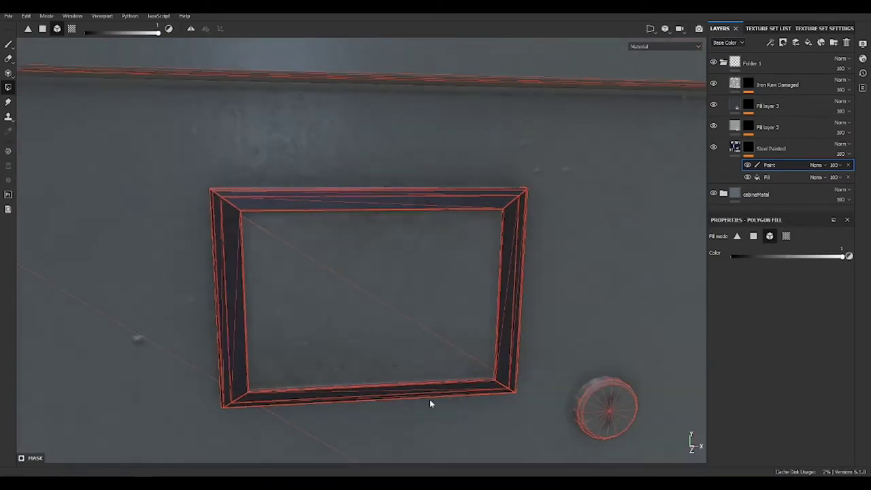
alt+middle_drag(430, 402, 273, 402)
Step: Give Fill layer 2's mask a fresh Paint effect
click(772, 148)
scroll(463, 300, up, 3)
scroll(455, 311, down, 3)
alt+drag(447, 321, 635, 140)
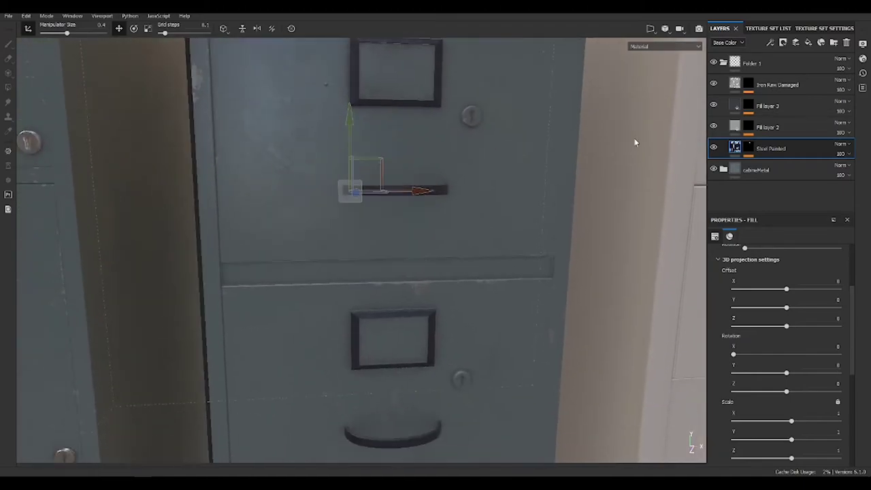
click(768, 128)
click(763, 141)
click(848, 144)
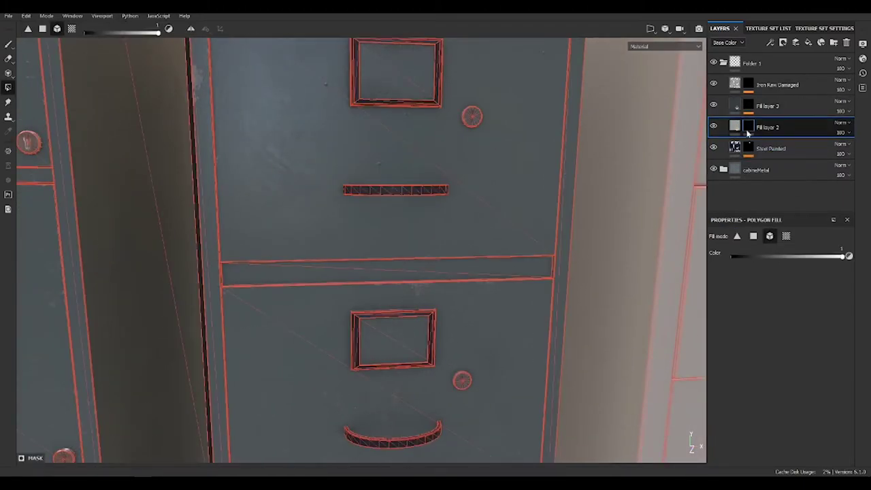
click(771, 42)
Step: Polygon-fill the lower and upper drawer label panels in Fill layer 2's mask
click(389, 335)
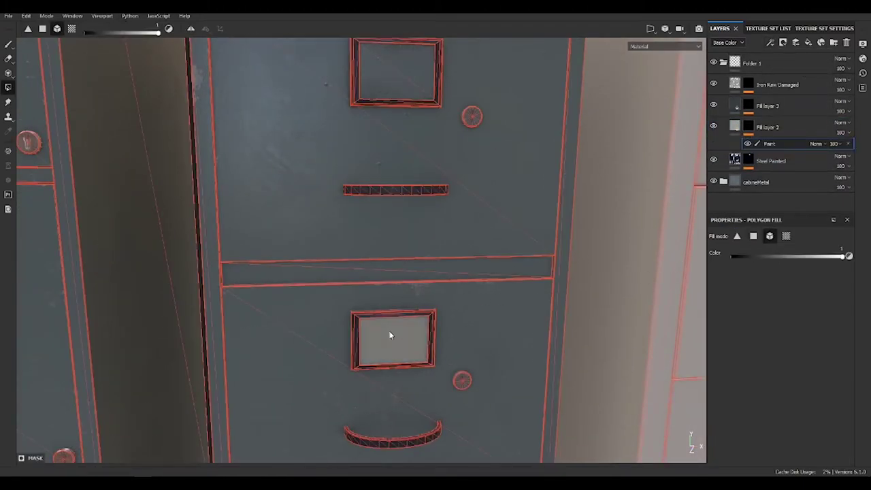
alt+drag(389, 334, 460, 255)
click(461, 324)
alt+drag(460, 325, 481, 175)
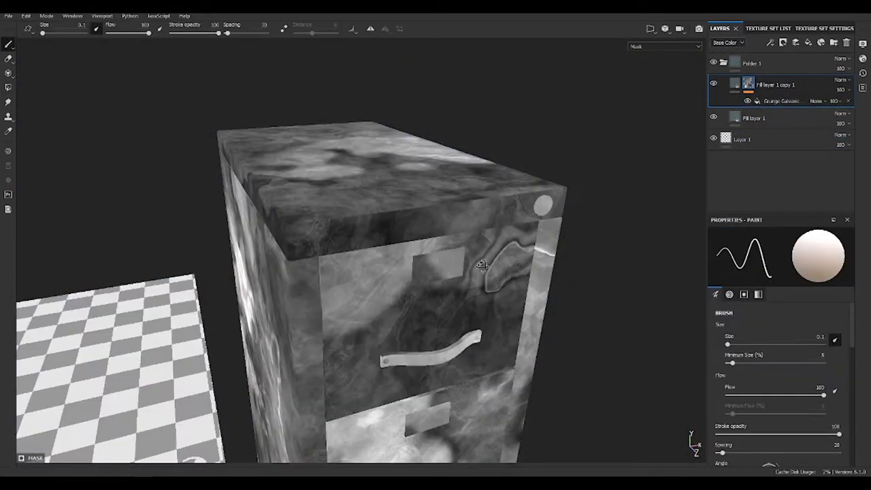
Step: Load a tri-planar grunge texture into the copy's mask fill and enlarge its pattern
click(783, 268)
click(767, 282)
alt+drag(558, 311, 459, 197)
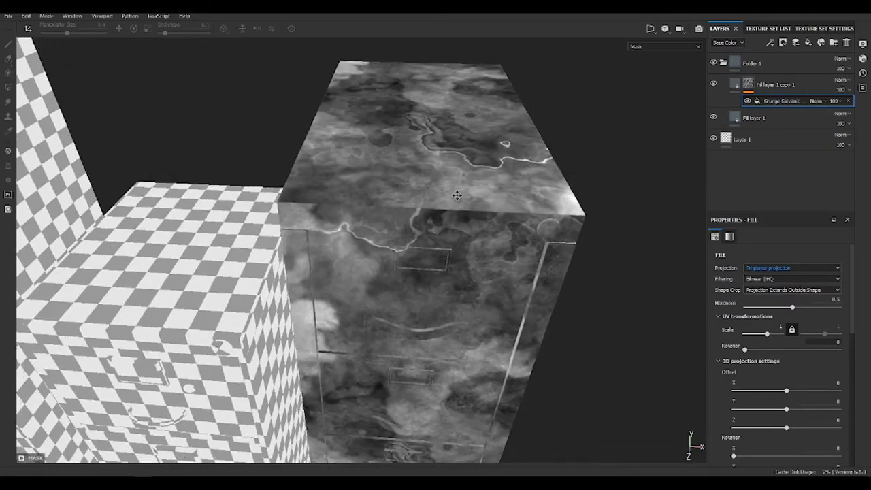
drag(782, 327, 762, 322)
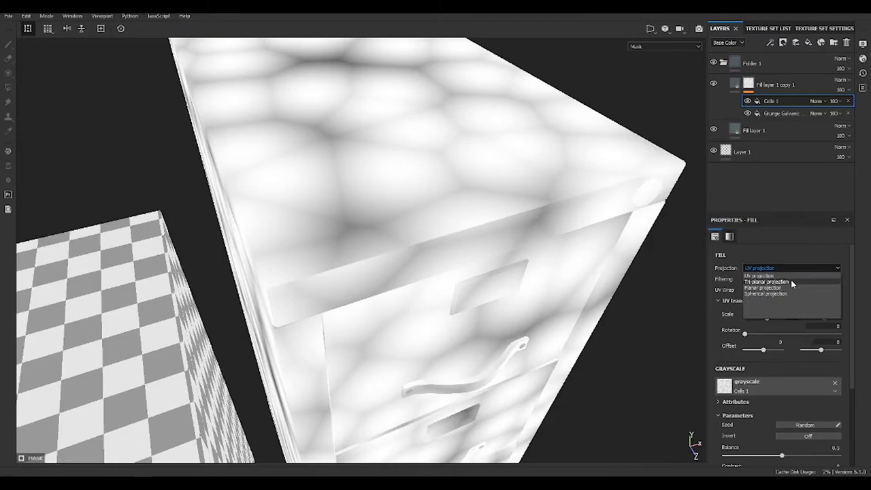
click(791, 281)
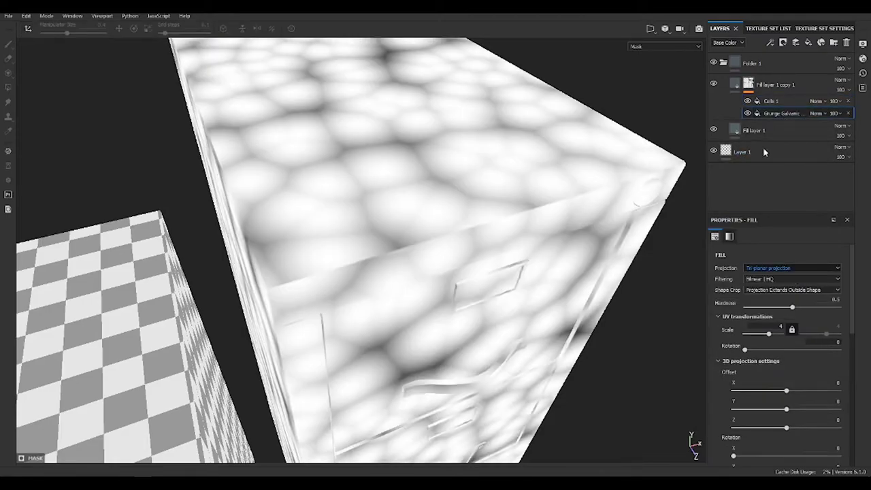
Step: Set Cells 1 to UV Scale 20 on Multiply, then add a Mask Editor generator
click(749, 101)
click(762, 102)
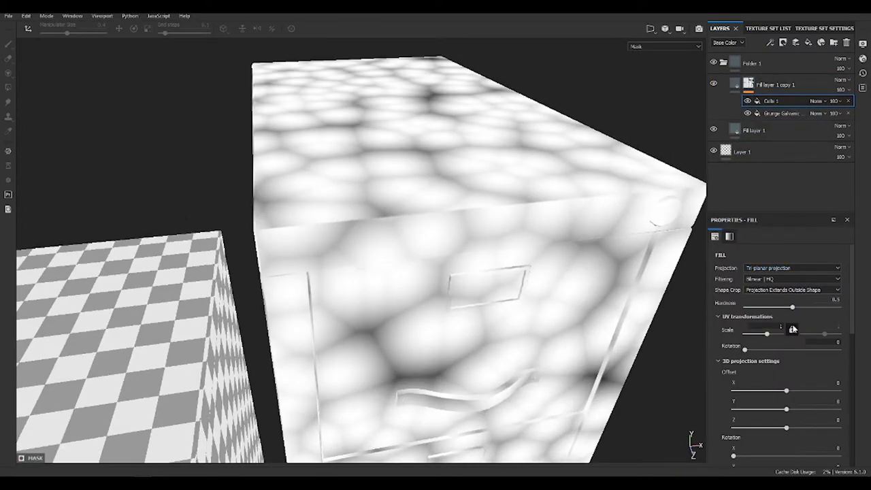
drag(767, 333, 771, 333)
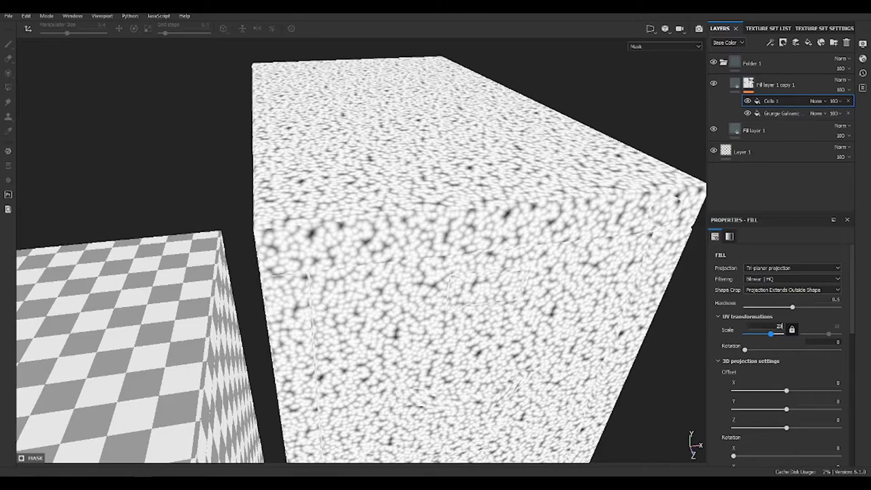
click(817, 100)
click(810, 160)
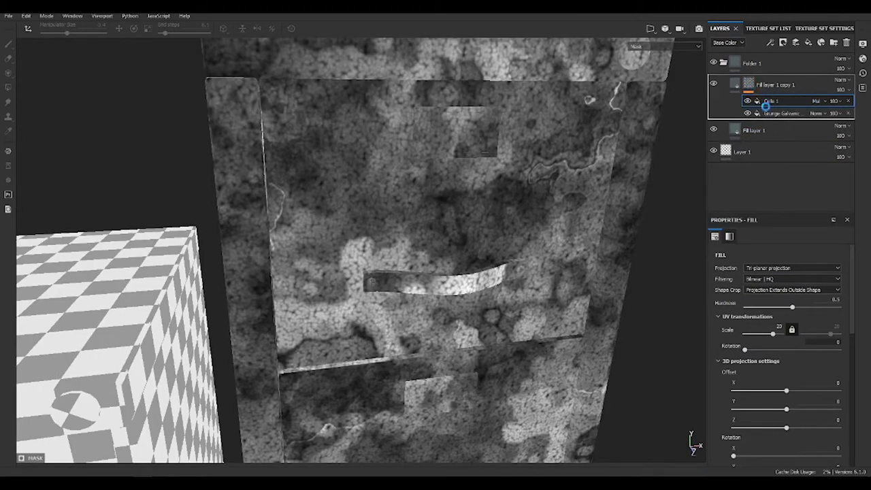
click(771, 115)
mouse_move(370, 220)
alt+mouse_down()
mouse_move(402, 247)
mouse_move(411, 174)
mouse_move(595, 247)
mouse_move(772, 116)
alt+mouse_up()
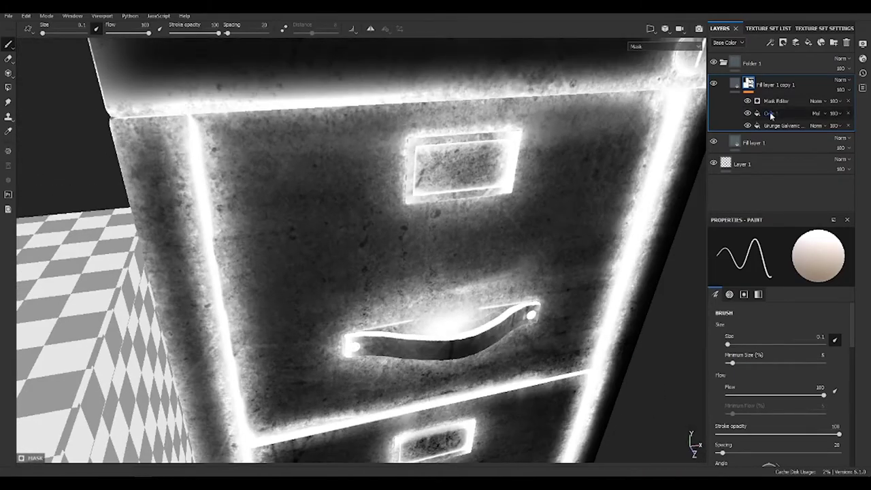
Step: Set the Mask Editor generator to Multiply and check the base colour on the cabinet
click(784, 102)
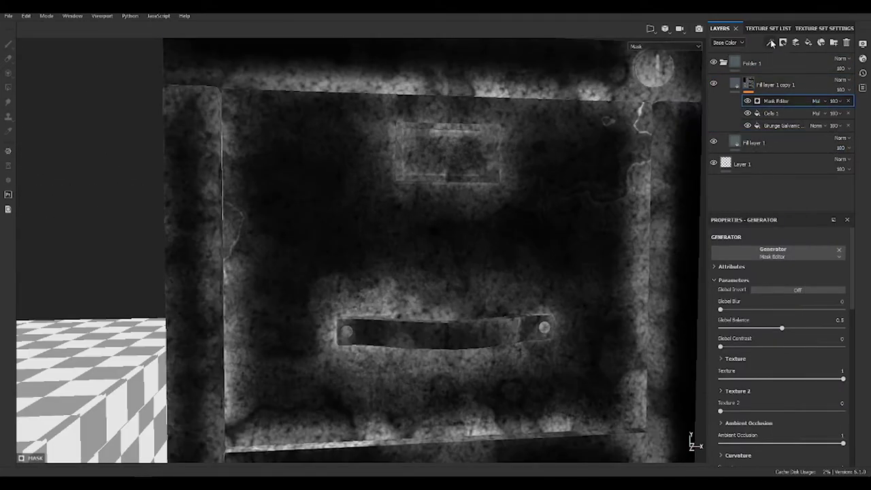
key(m)
alt+drag(587, 209, 444, 213)
key(c)
mouse_move(483, 251)
alt+mouse_down()
mouse_move(632, 336)
mouse_move(428, 184)
mouse_move(378, 317)
mouse_move(477, 285)
alt+mouse_up()
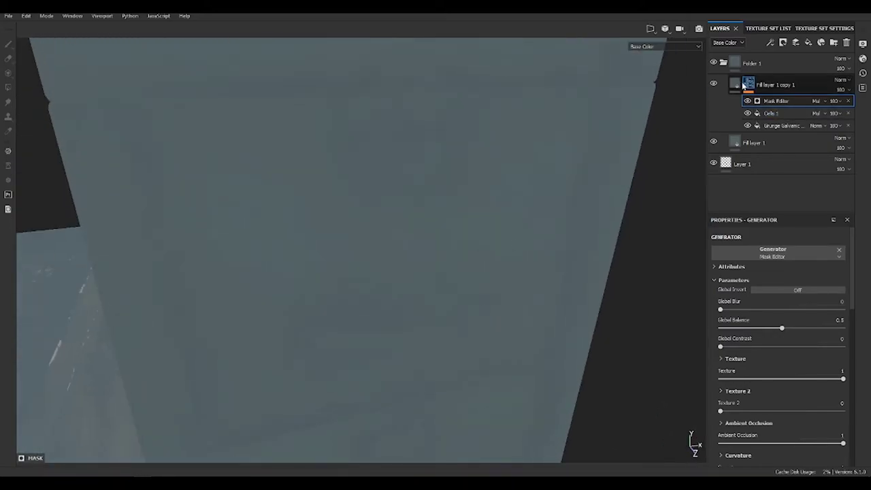
Step: Add Levels to the copied layer's mask, darkening midtones and lowering the white point
click(736, 83)
click(749, 84)
click(770, 43)
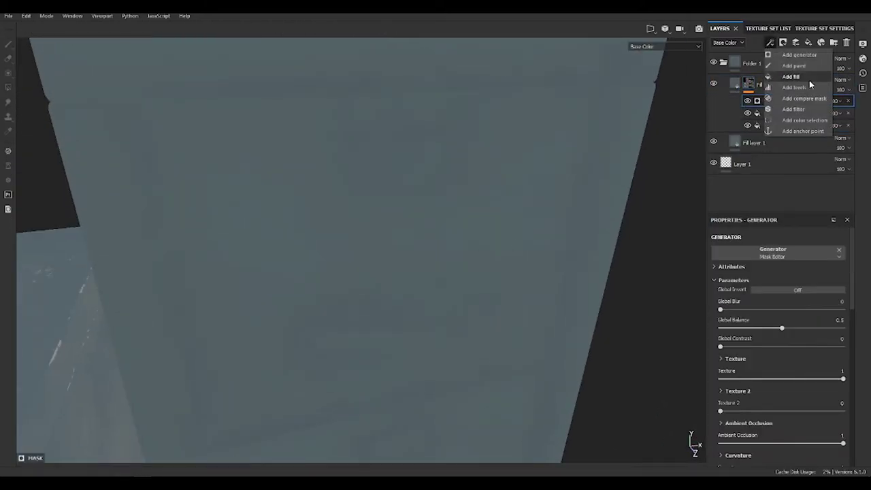
click(793, 87)
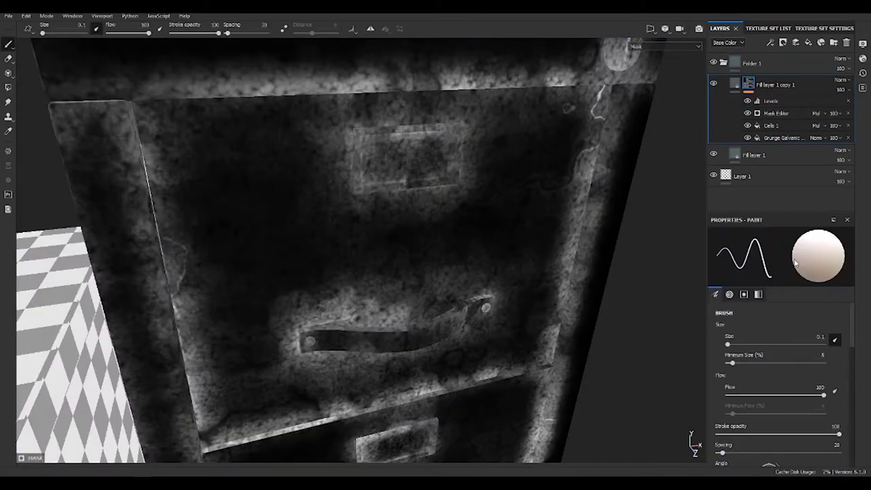
drag(781, 257, 722, 259)
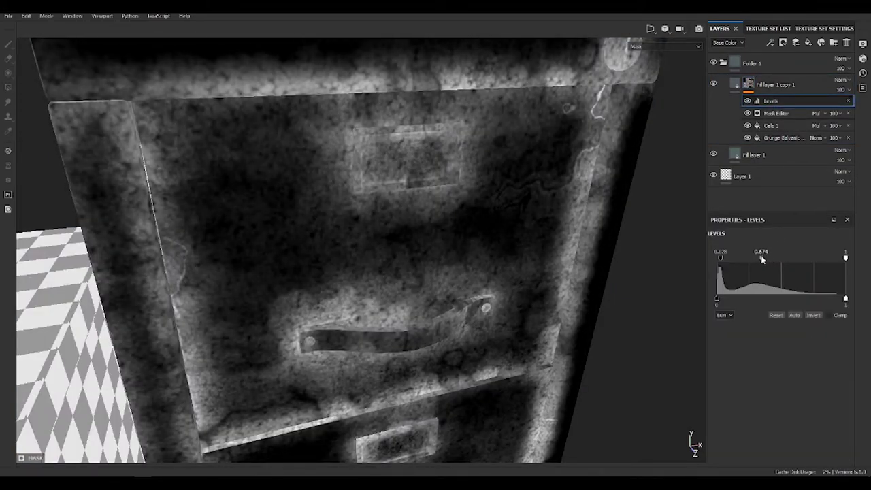
drag(846, 257, 835, 259)
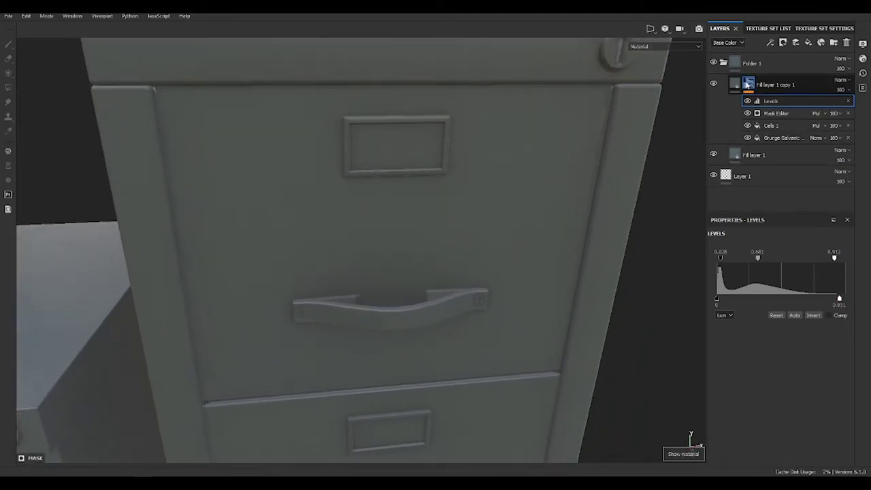
Step: Lower Fill layer 1's roughness to 0.1475 and duplicate the worn paint layer
click(735, 84)
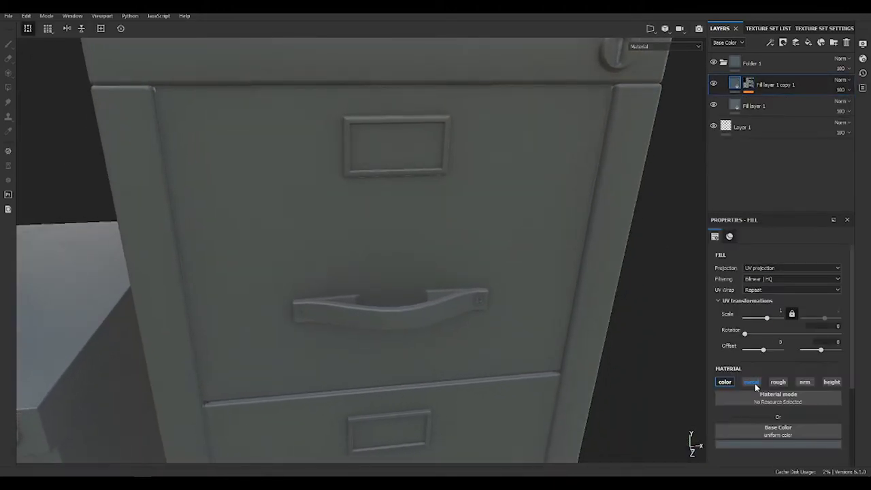
scroll(772, 393, down, 3)
click(754, 105)
drag(748, 416, 734, 418)
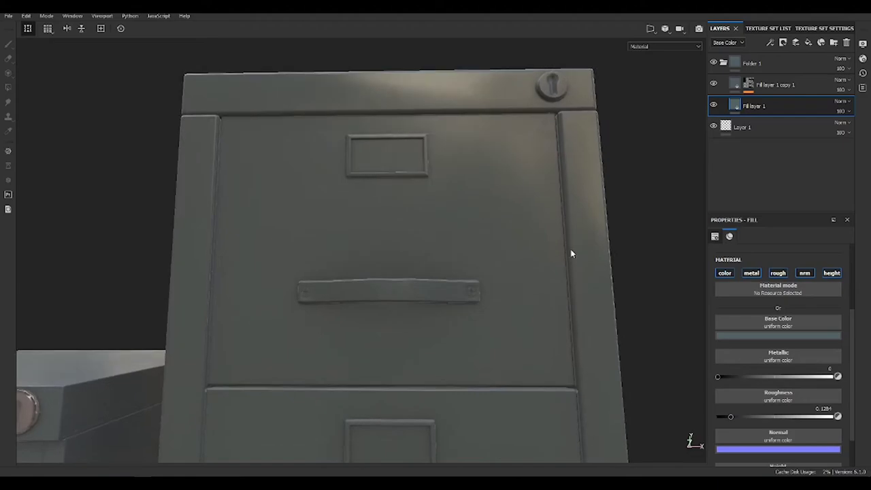
click(775, 84)
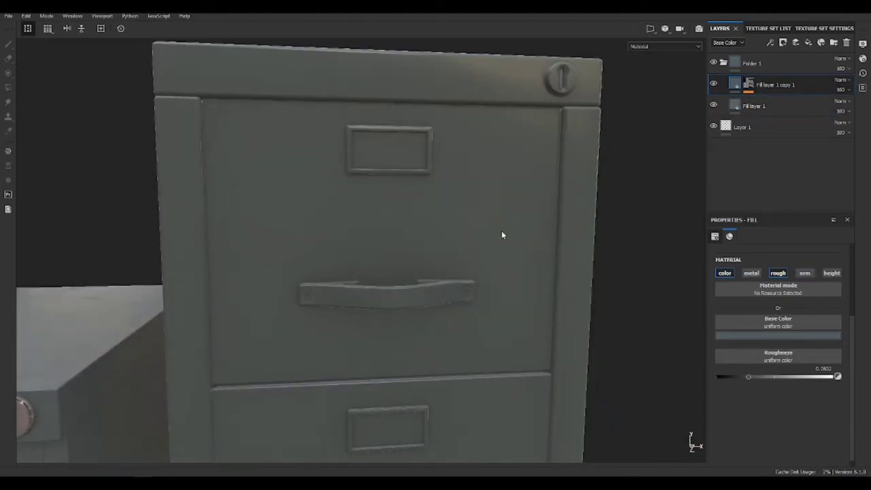
key(c)
key(c)
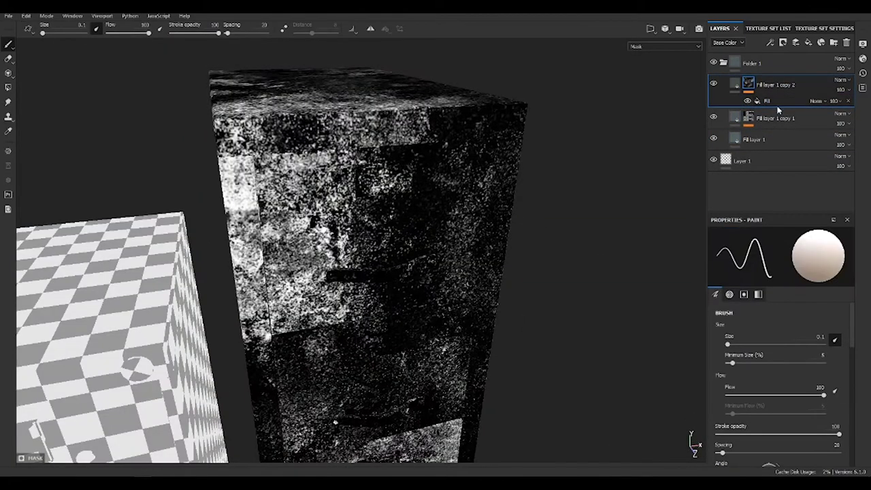
Step: Set Fill layer 1 copy 2's mask fill to Fractal Sum 4 on Multiply at 50
click(767, 101)
click(789, 268)
click(782, 280)
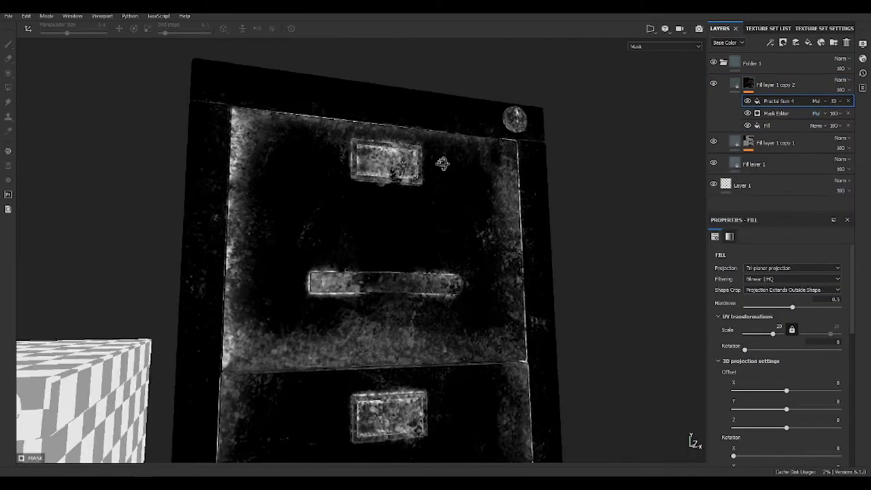
mouse_move(442, 164)
alt+mouse_down()
mouse_move(277, 197)
mouse_move(268, 181)
mouse_move(517, 259)
alt+mouse_up()
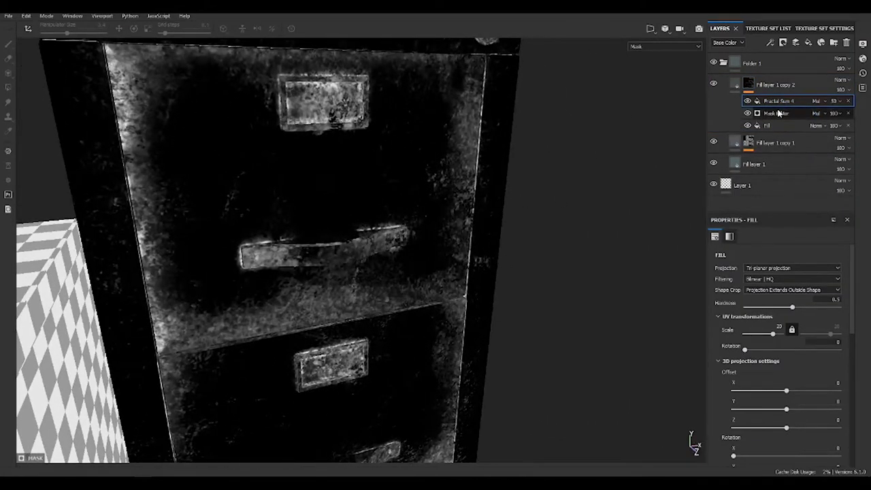
Step: Add Levels over the fractal mask, pulling in the midtone and white handles
click(783, 42)
click(789, 88)
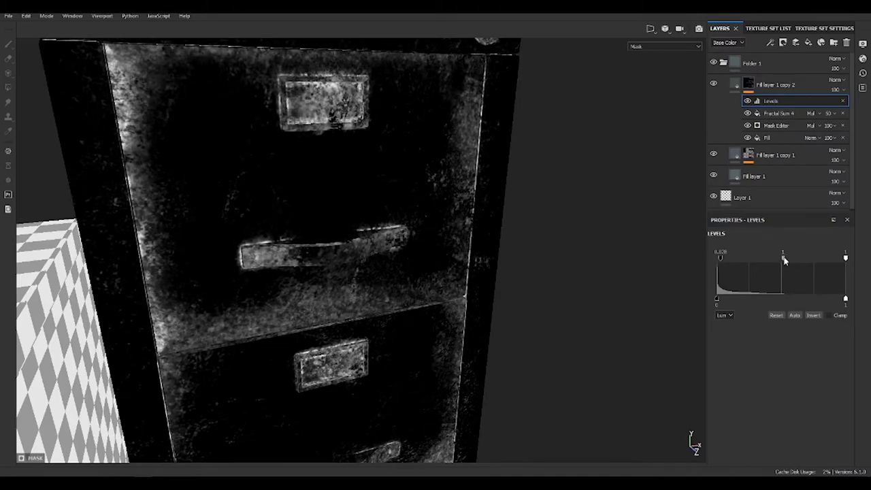
drag(783, 258, 763, 257)
mouse_move(846, 258)
mouse_down()
mouse_move(804, 261)
mouse_move(819, 258)
mouse_up()
drag(845, 298, 787, 301)
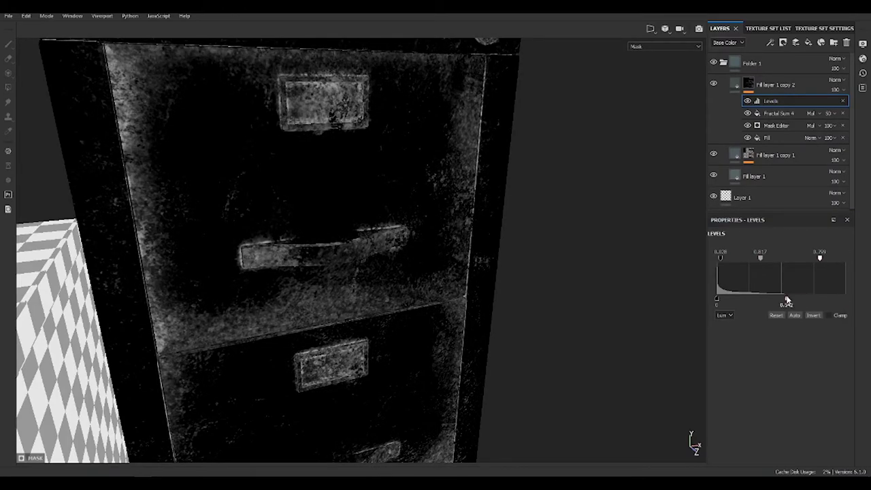
drag(819, 257, 783, 257)
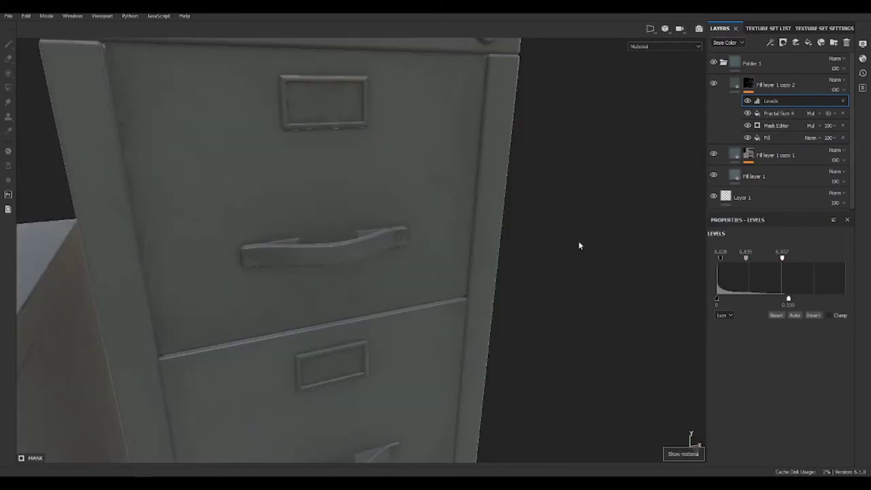
alt+drag(579, 241, 560, 209)
click(735, 85)
Step: Raise the third variation's roughness and load Grunge Stains into the Stains layer's mask
scroll(761, 401, down, 3)
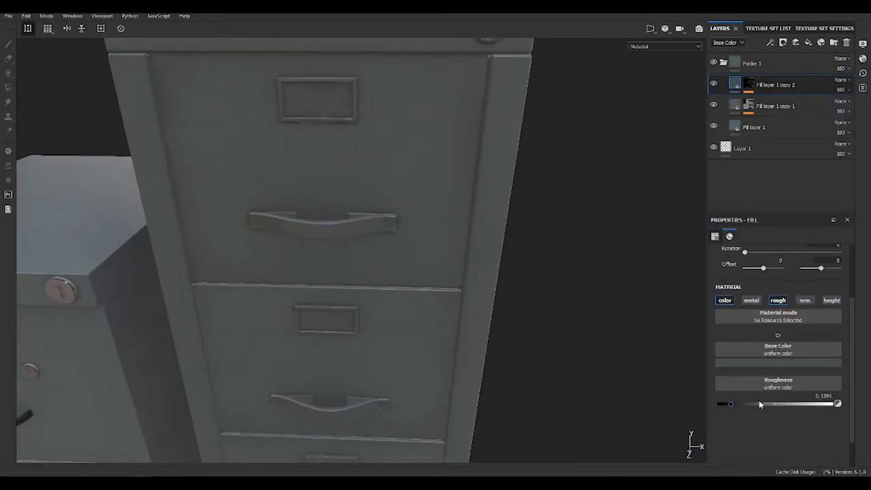
drag(727, 406, 773, 404)
mouse_move(510, 207)
alt+mouse_down()
mouse_move(411, 251)
mouse_move(477, 265)
alt+mouse_up()
key(c)
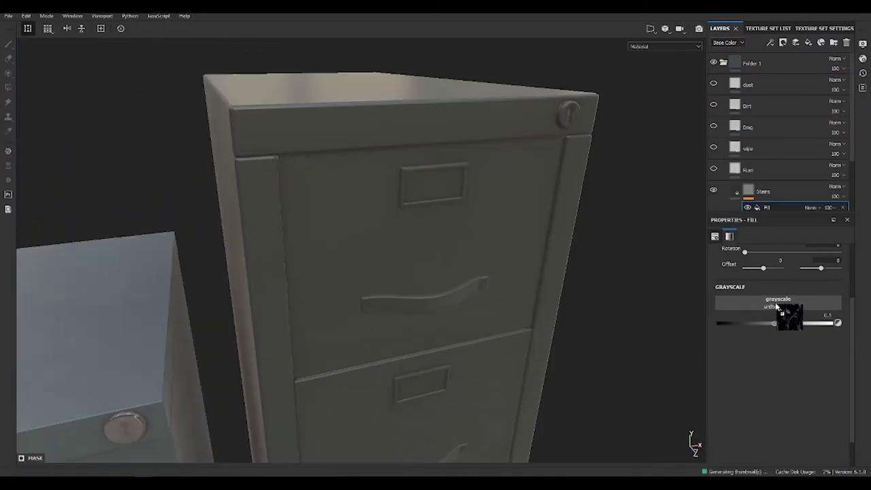
drag(775, 303, 776, 305)
scroll(769, 272, up, 3)
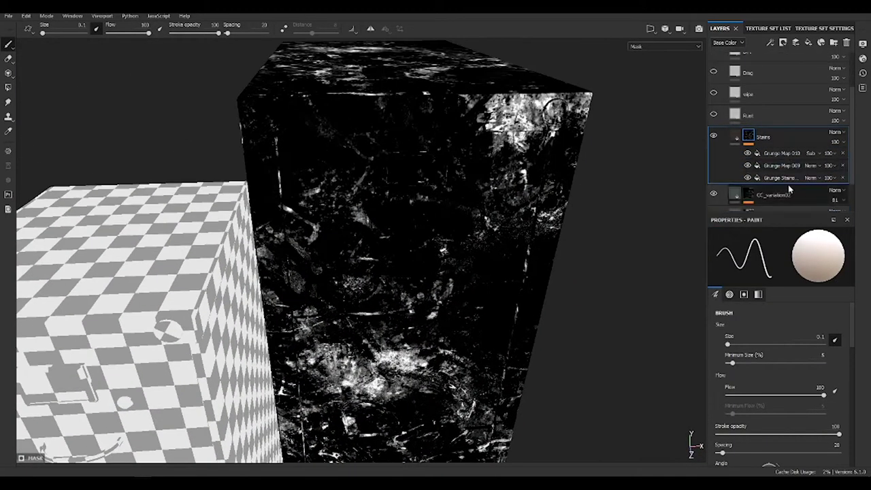
Step: Set Grunge Map 009 to Multiply and add Levels to the Stains mask
click(812, 165)
click(819, 212)
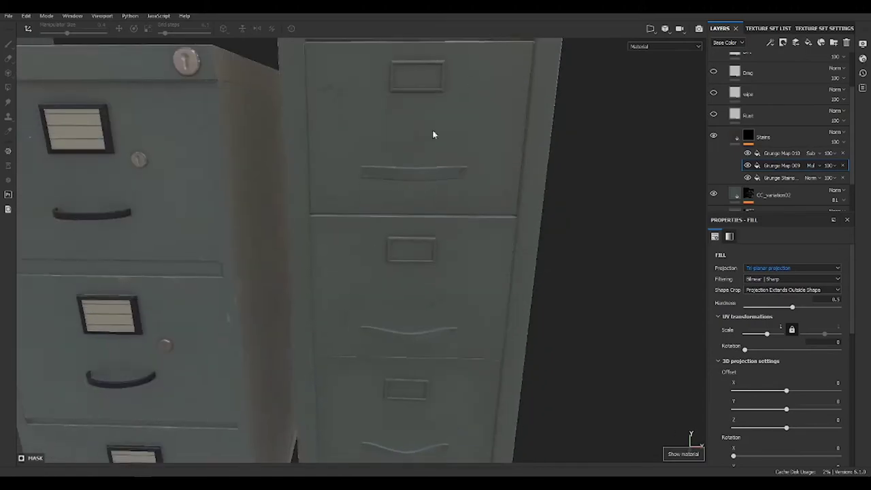
click(774, 43)
click(794, 87)
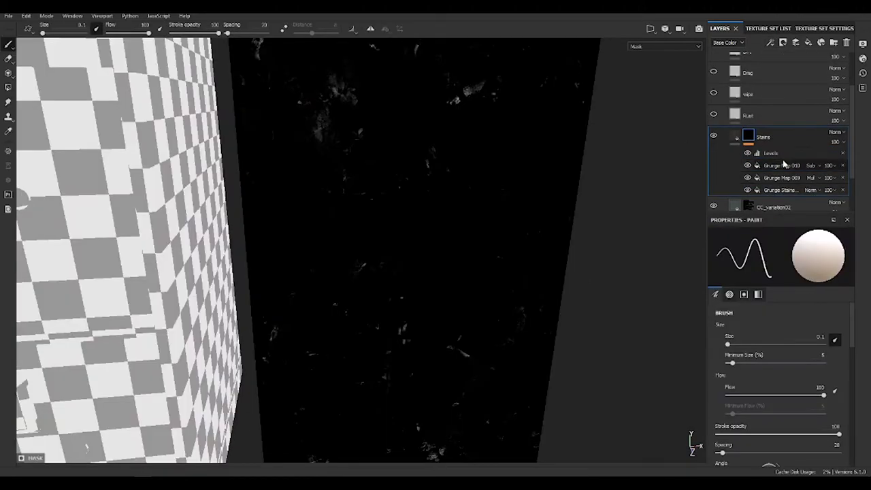
Step: Give the Stains layer slight height and lower its roughness to about 0.15
alt+drag(514, 381, 457, 311)
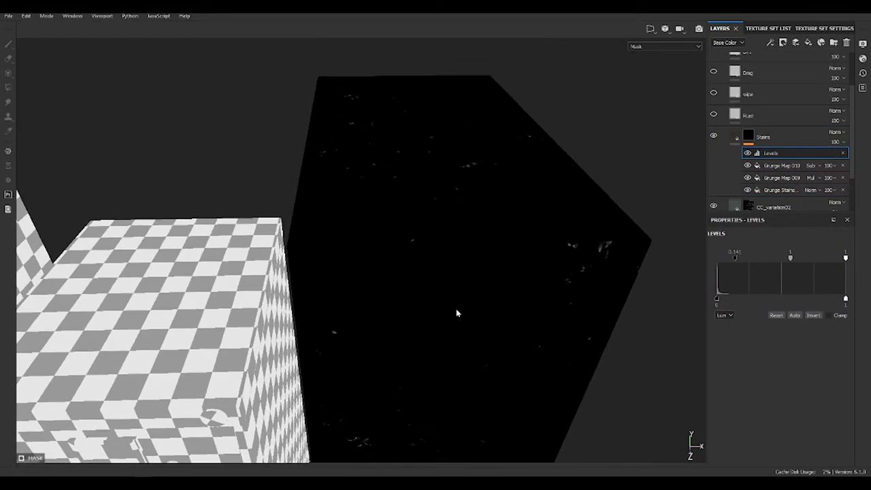
key(m)
mouse_move(512, 352)
alt+right_down()
mouse_move(483, 406)
mouse_move(470, 381)
alt+right_up()
click(735, 136)
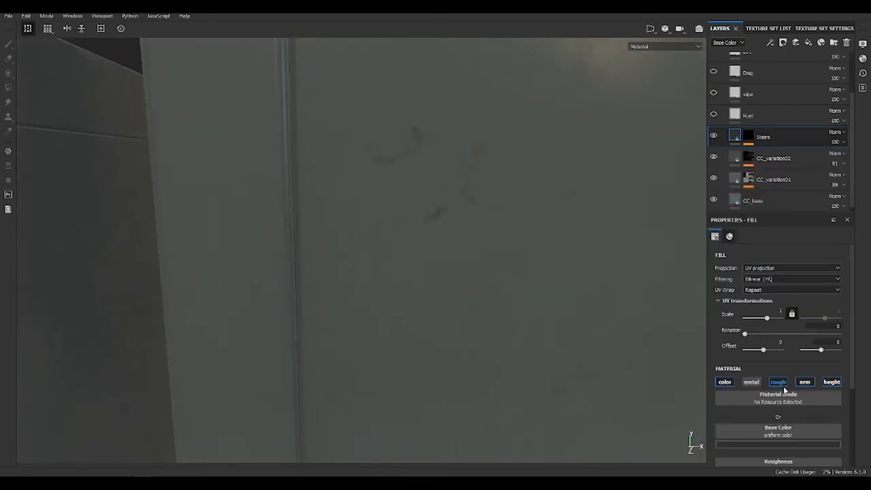
scroll(820, 393, down, 5)
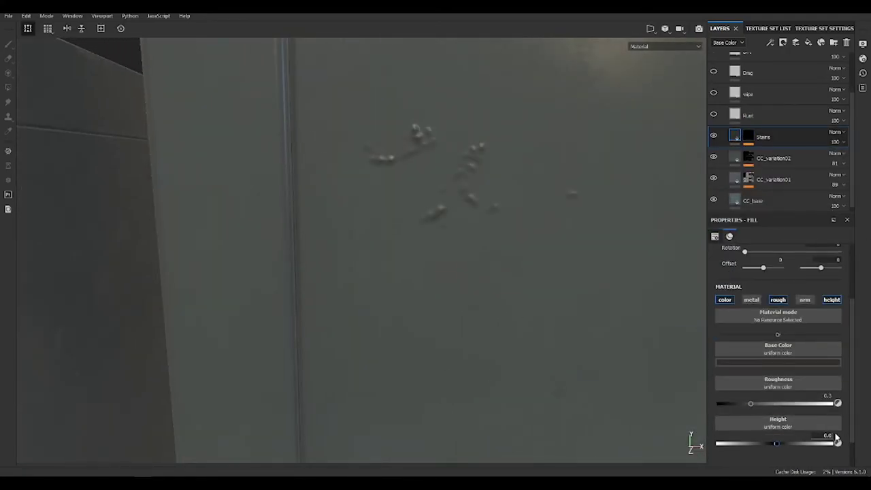
alt+drag(599, 272, 619, 288)
drag(748, 405, 733, 405)
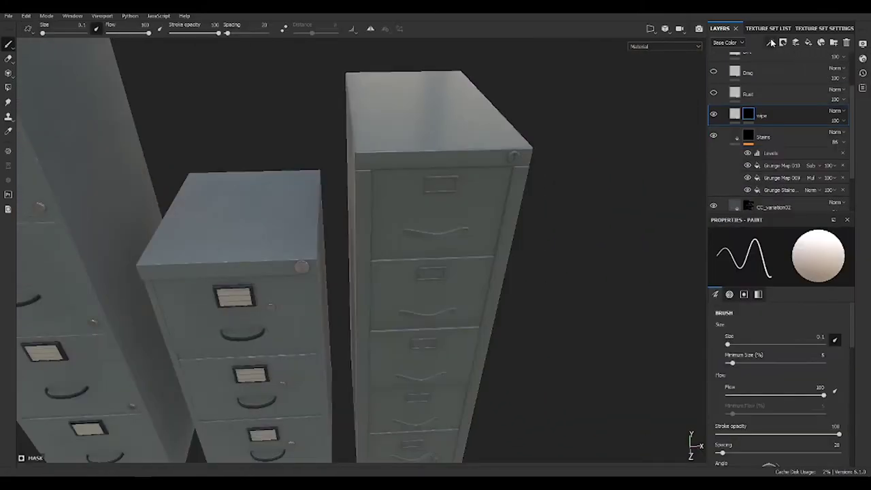
Step: Mask the wipe layer with a Grunge Wipe fill and multiply the Mask Editor into it
click(771, 43)
click(815, 79)
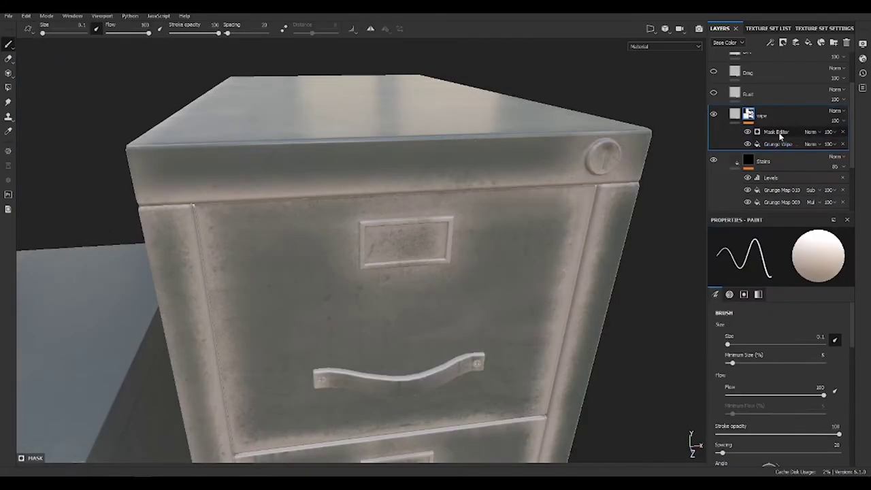
click(779, 133)
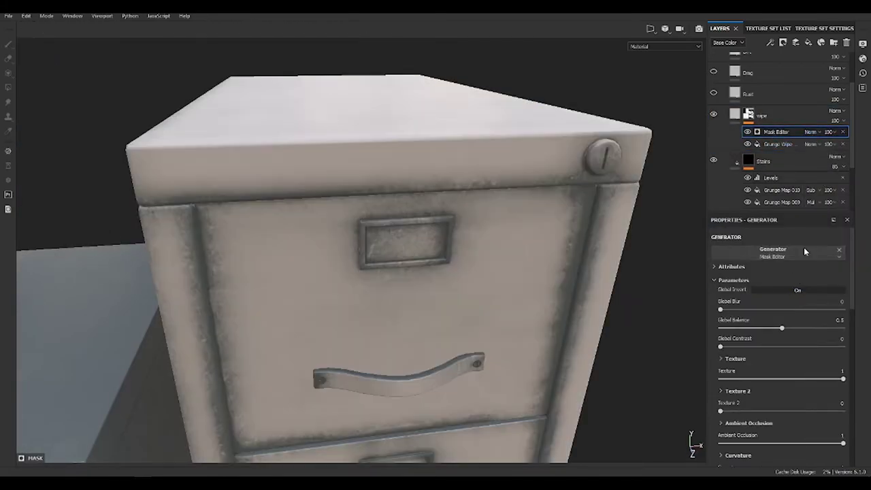
click(811, 131)
click(835, 179)
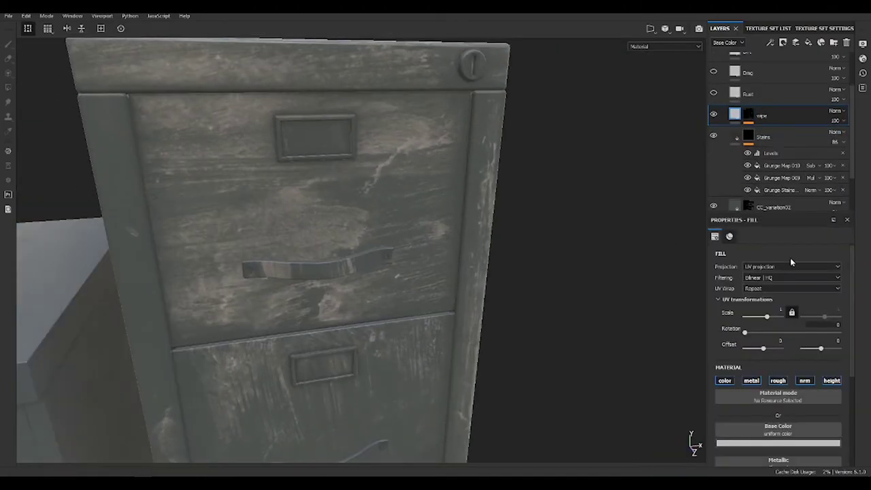
Step: In the Roughness channel view, raise the wipe layer's roughness to about 0.26
alt+drag(549, 267, 501, 300)
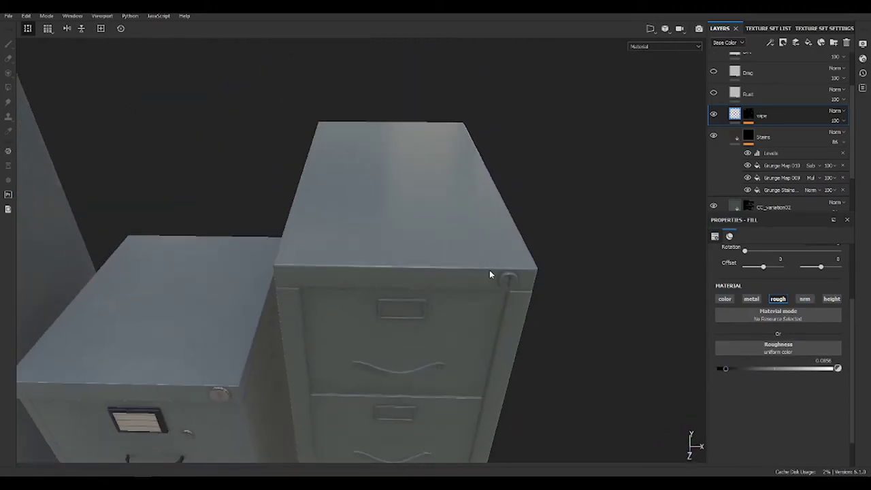
key(c)
key(c)
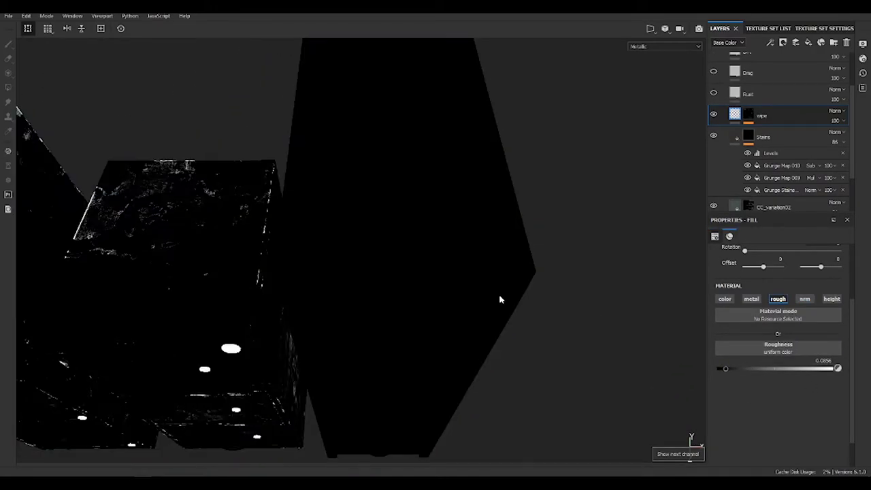
drag(727, 368, 746, 368)
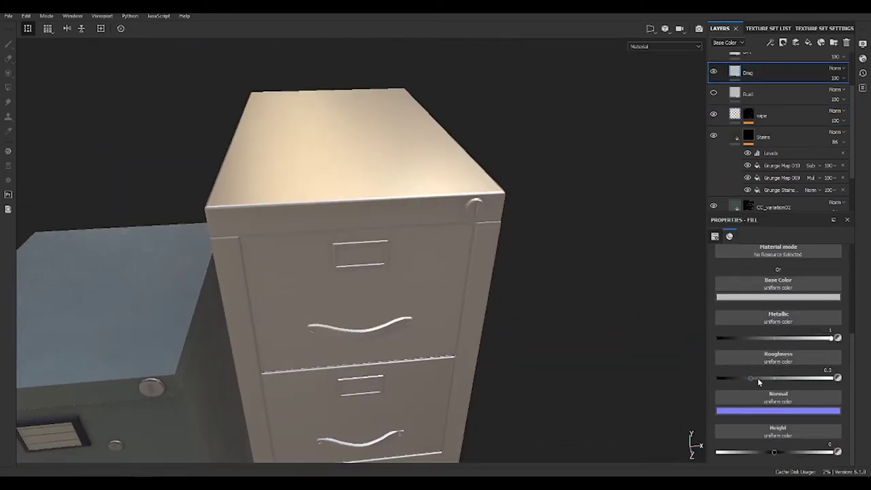
Step: Tint the Drag layer's base colour a pale yellow instead of pink
click(778, 297)
click(753, 335)
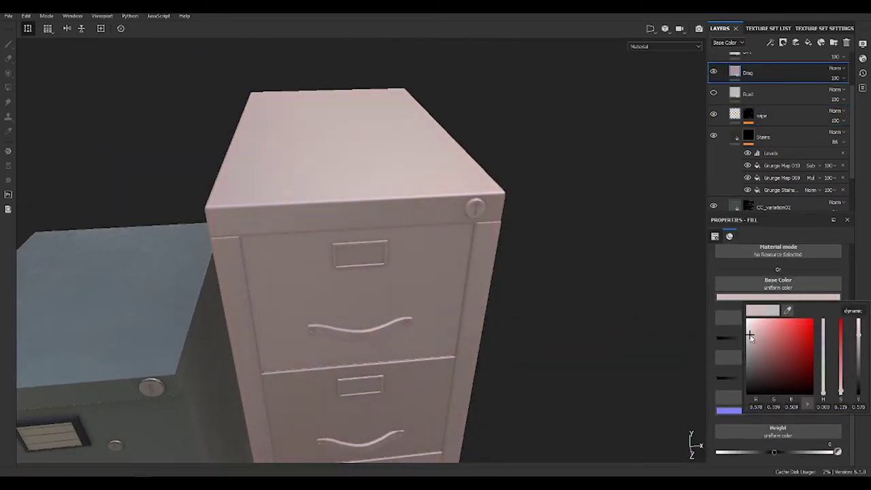
click(782, 299)
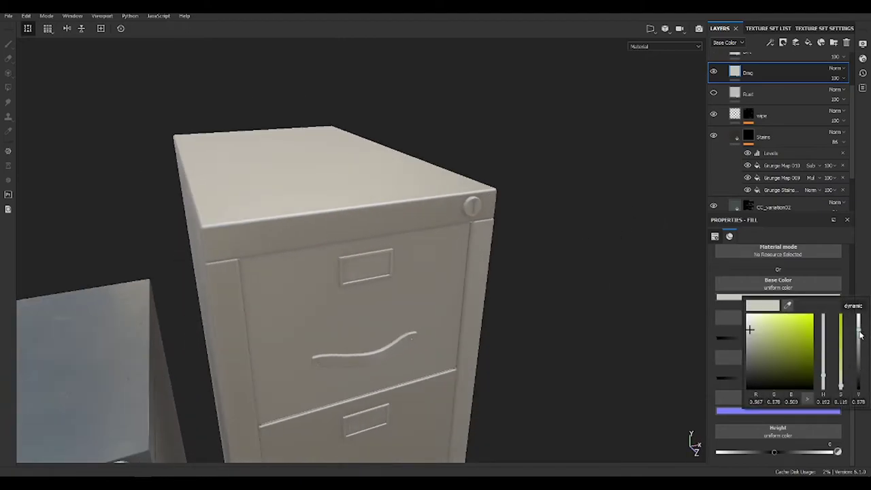
drag(823, 322, 822, 383)
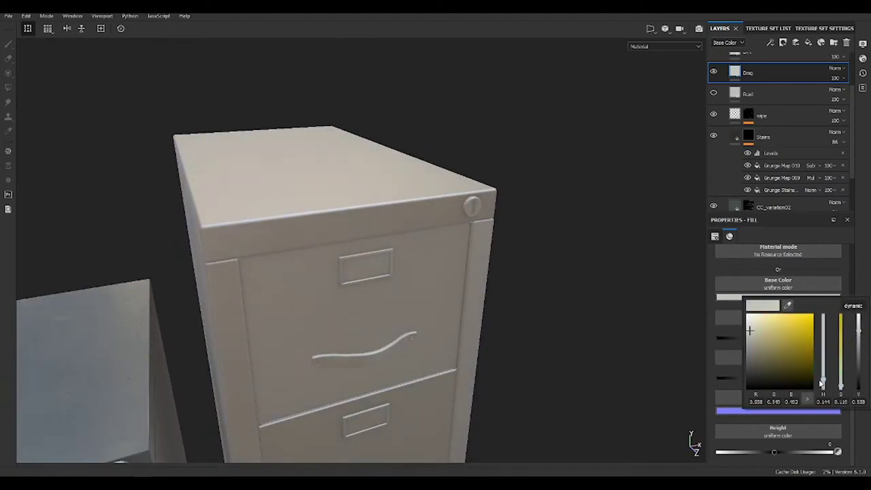
click(782, 42)
Step: Give the Drag layer a black mask with a Grunge Dirt fill
click(796, 55)
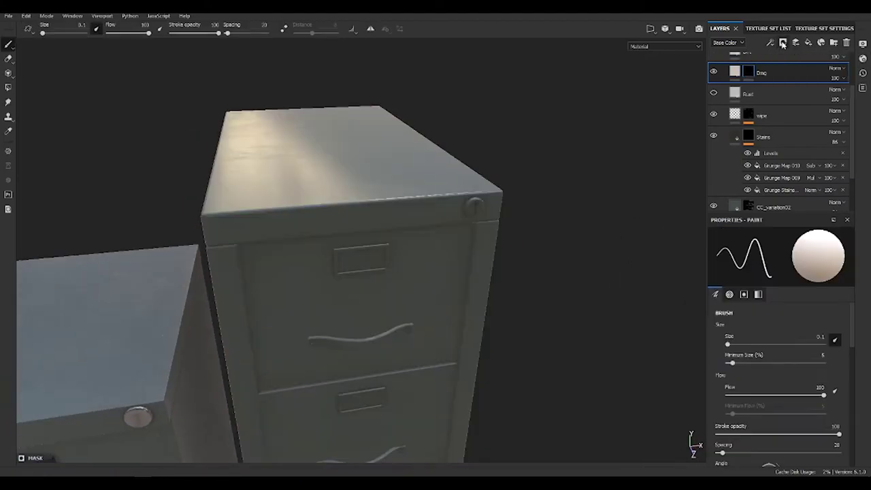
click(770, 42)
click(791, 76)
alt+drag(542, 267, 563, 199)
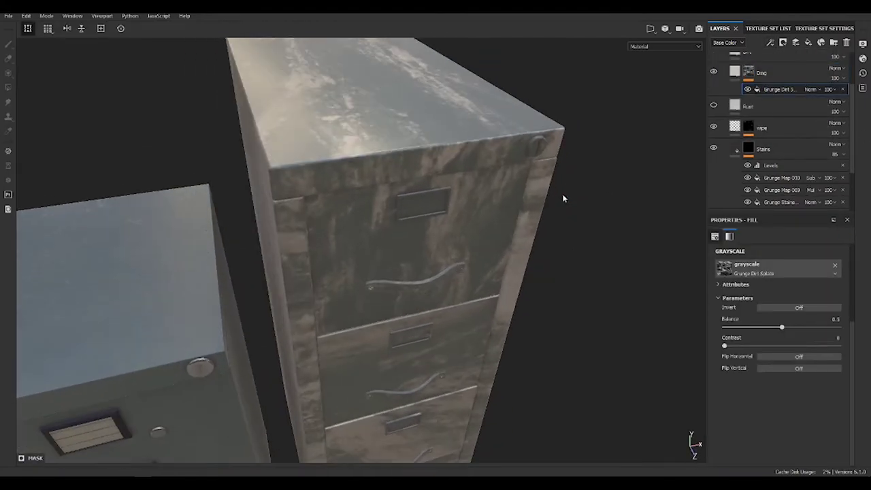
Step: Switch the grunge dirt fill to tri-planar projection and increase its scale
click(714, 236)
click(792, 267)
click(766, 276)
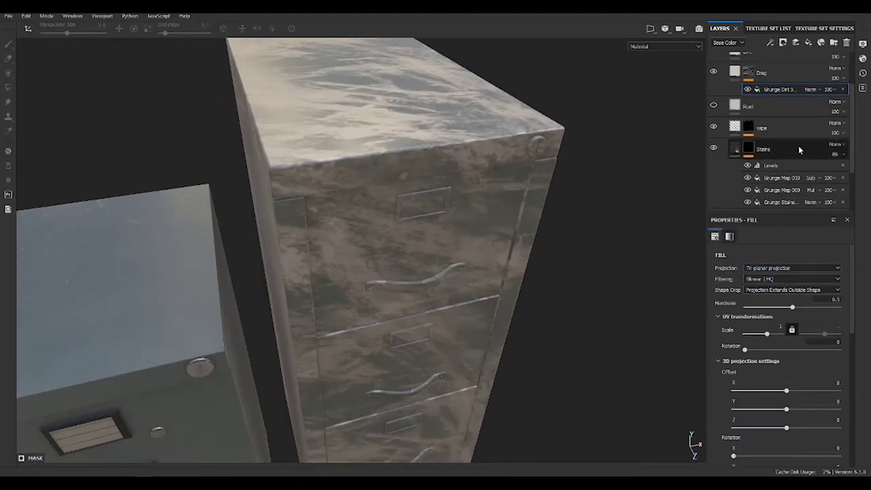
mouse_move(504, 204)
alt+mouse_down()
mouse_move(549, 243)
mouse_move(599, 331)
mouse_move(809, 134)
alt+mouse_up()
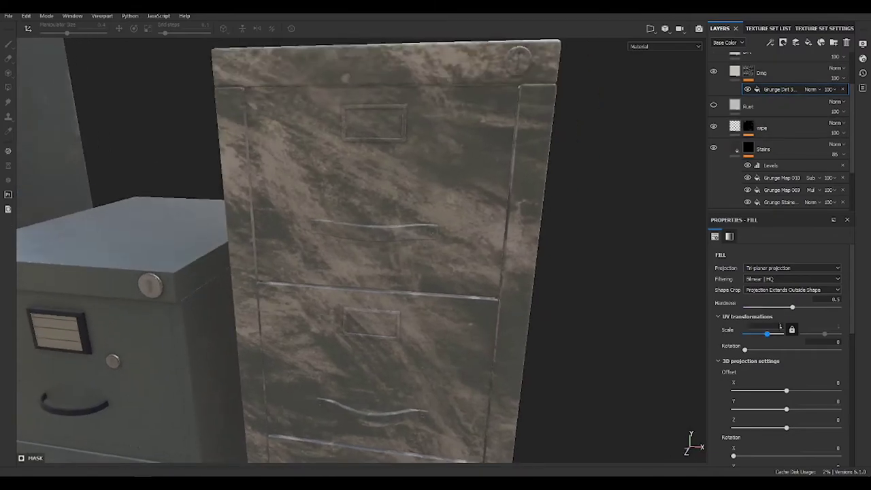
drag(781, 330, 768, 331)
mouse_move(477, 320)
alt+mouse_down()
mouse_move(506, 327)
mouse_move(612, 204)
alt+mouse_up()
scroll(760, 109, up, 1)
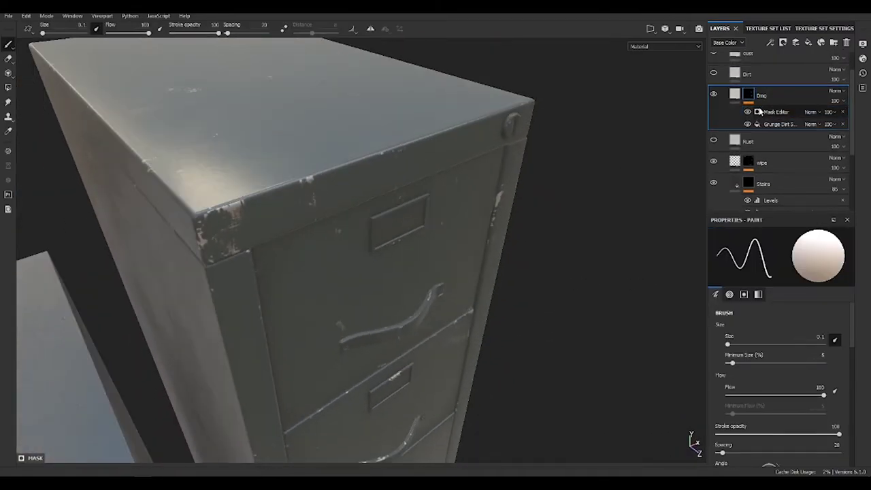
Step: Set the Mask Editor generator's global contrast to 0.27 with Multiply blending
alt+click(749, 93)
click(776, 112)
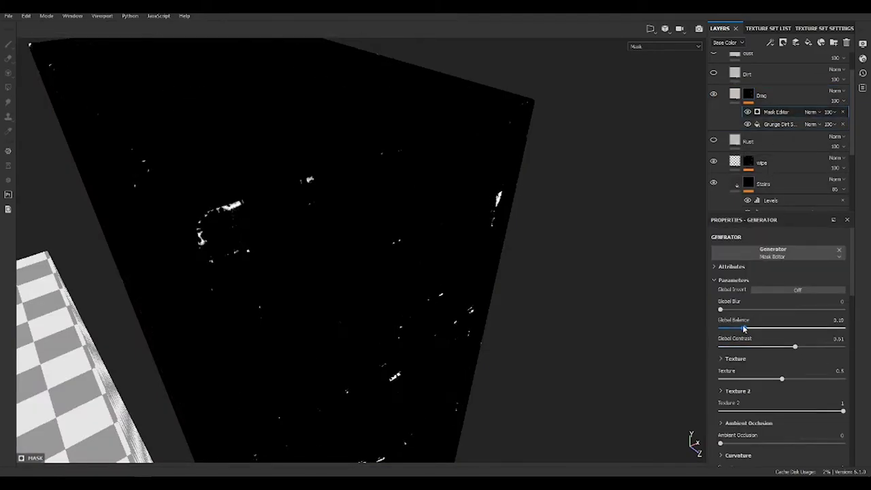
drag(766, 347, 754, 347)
alt+drag(435, 220, 476, 225)
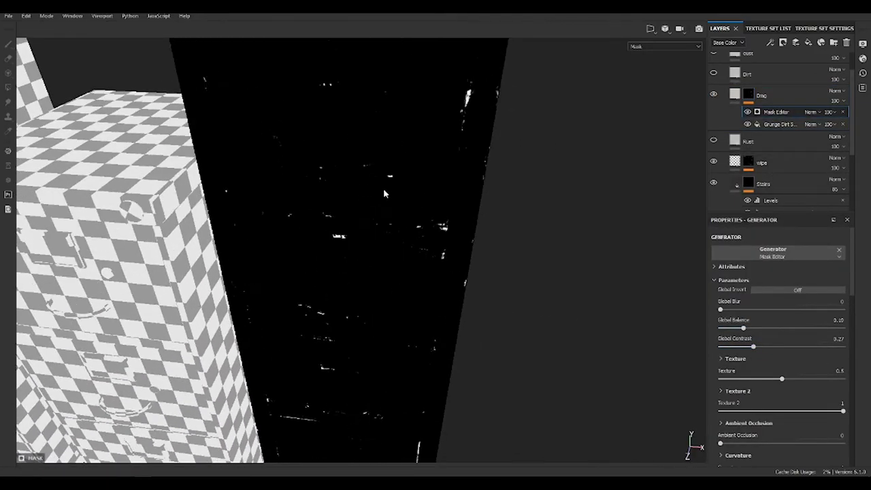
click(810, 111)
click(810, 147)
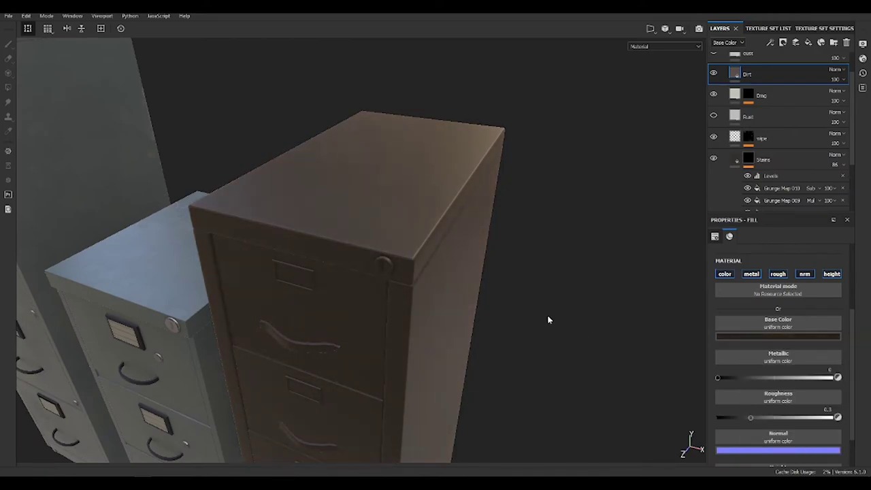
Step: Add a black mask to the brown Dirt layer
alt+drag(477, 259, 527, 248)
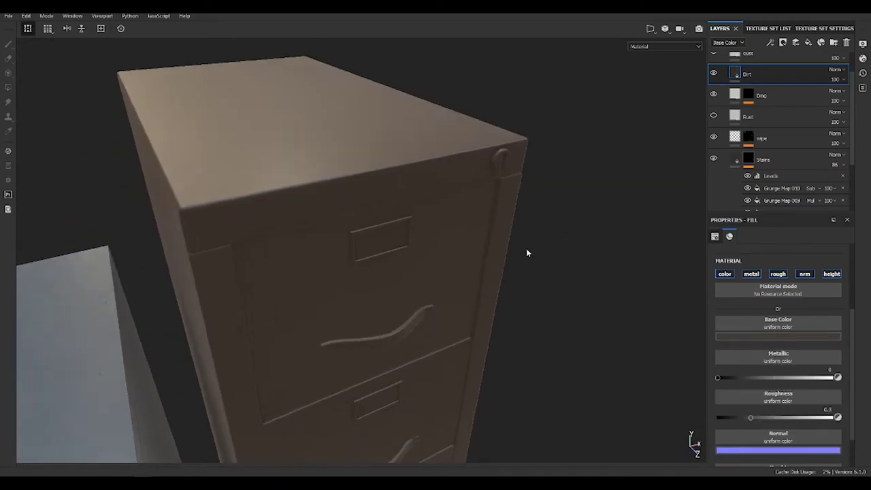
click(783, 42)
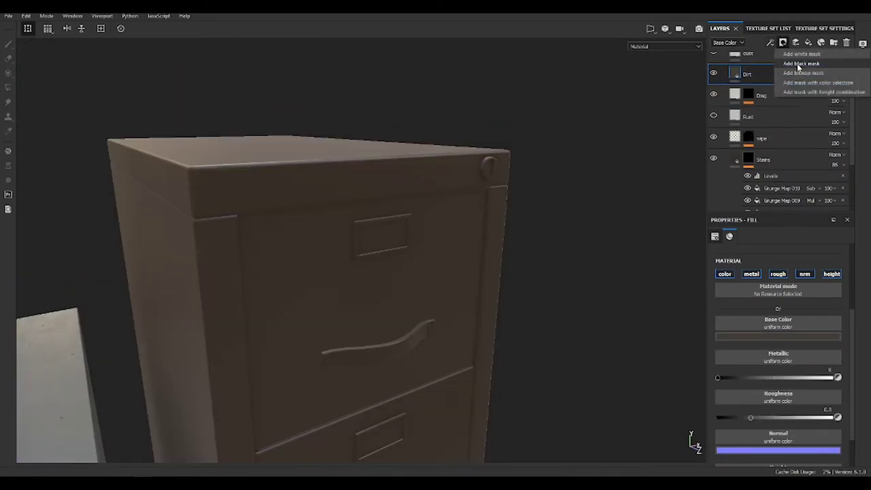
click(791, 76)
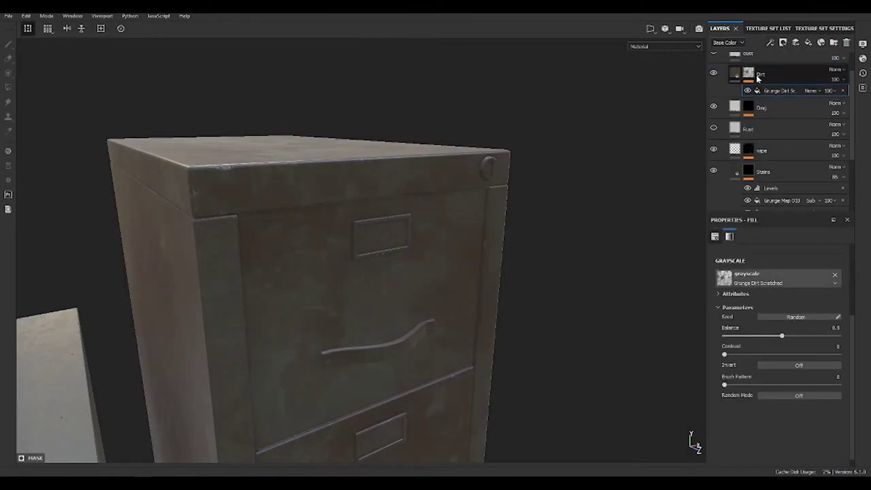
Step: Add a Grunge Dirt Thin fill at scale 4, multiplied, to the Dirt mask
alt+click(756, 76)
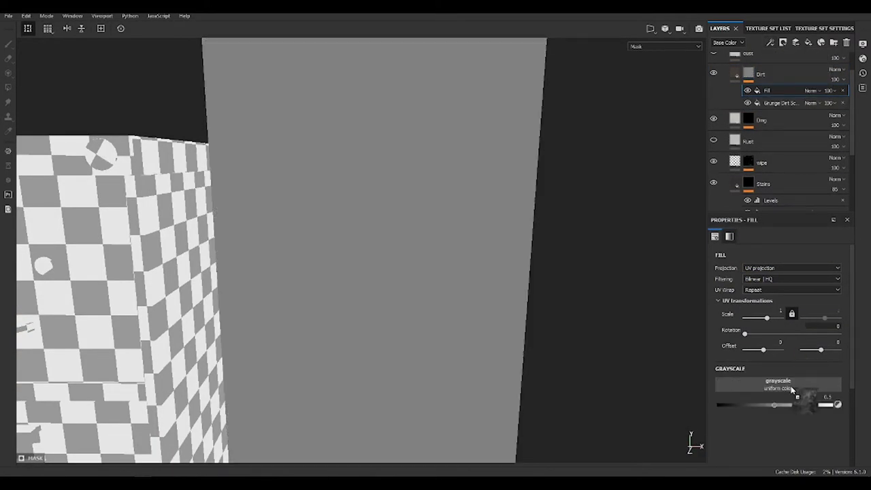
drag(791, 389, 782, 386)
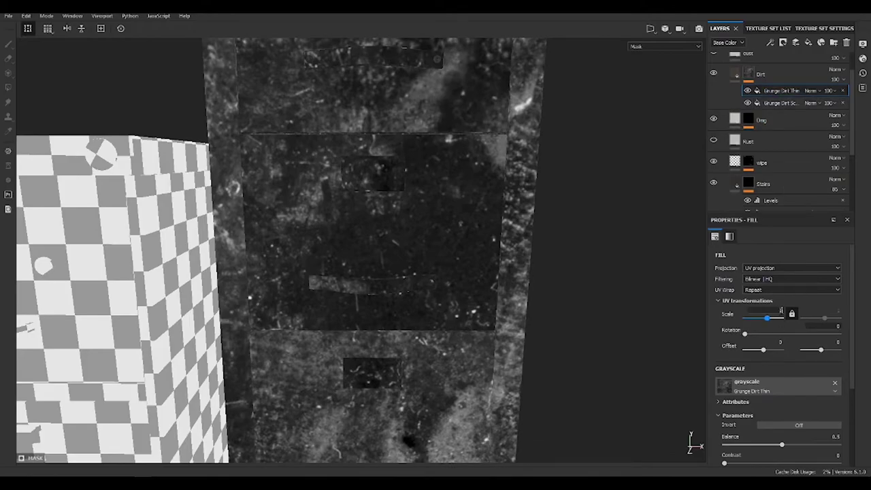
text(4)
key(Return)
click(820, 91)
click(830, 129)
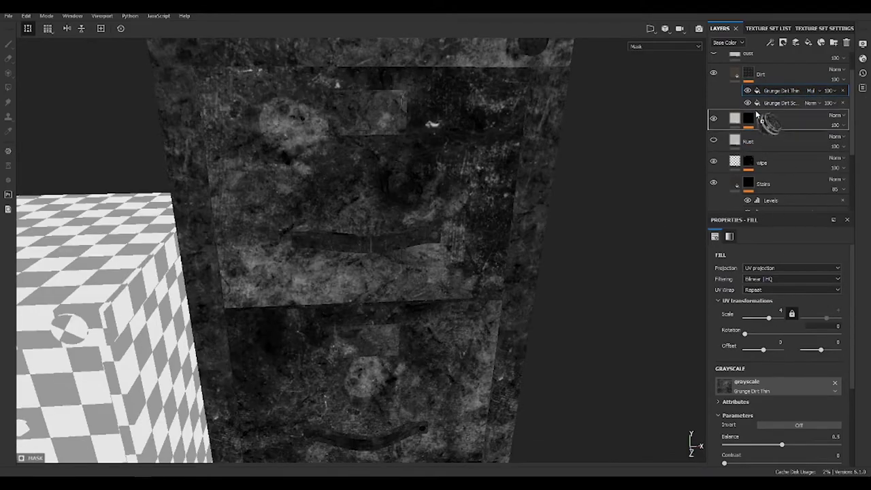
Step: Add a Curvature generator to the Dirt mask with Multiply blending
click(749, 74)
key(1)
alt+drag(584, 184, 538, 183)
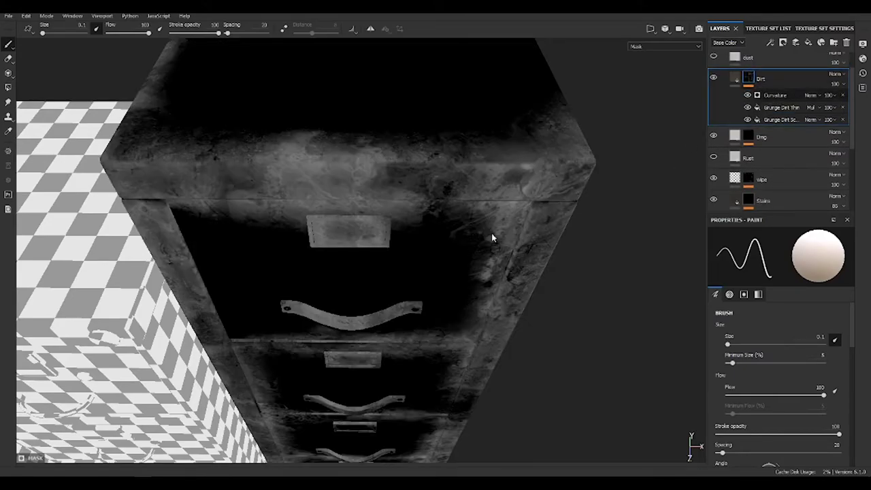
alt+drag(414, 238, 492, 238)
click(816, 95)
click(815, 138)
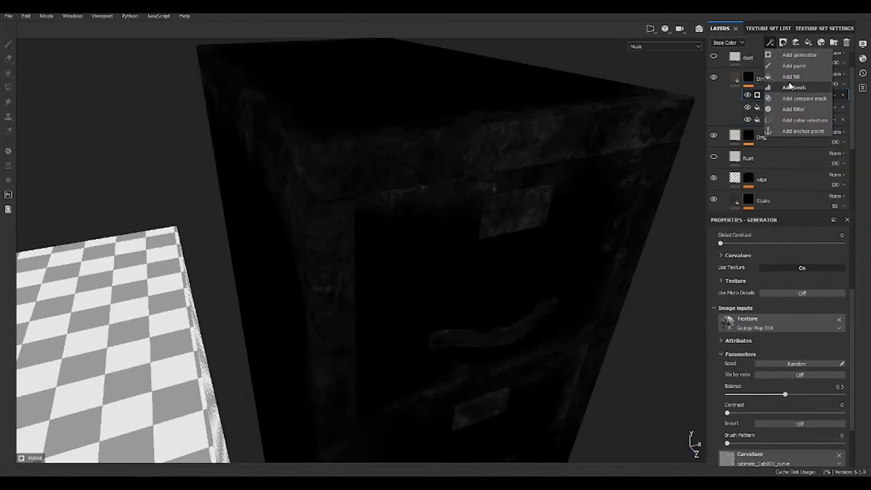
Step: Add a Levels adjustment and a Sharpen filter to the Dirt mask
click(770, 43)
click(793, 87)
click(770, 42)
click(793, 109)
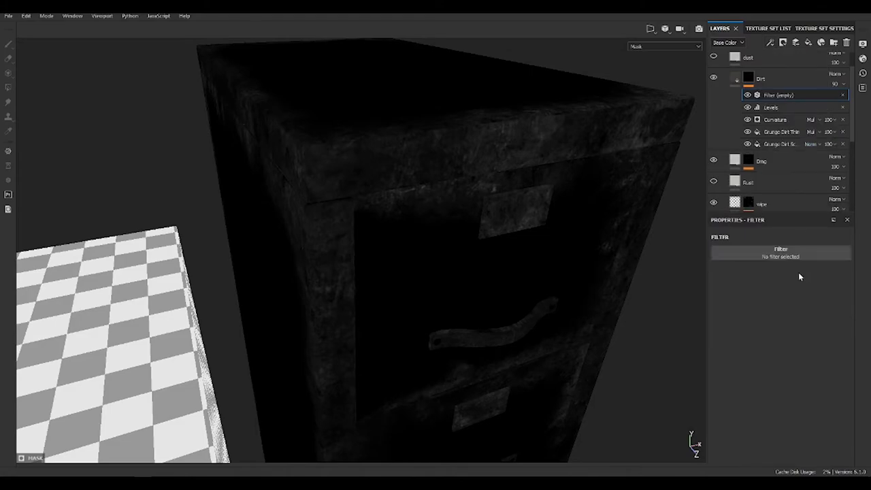
click(789, 253)
click(778, 312)
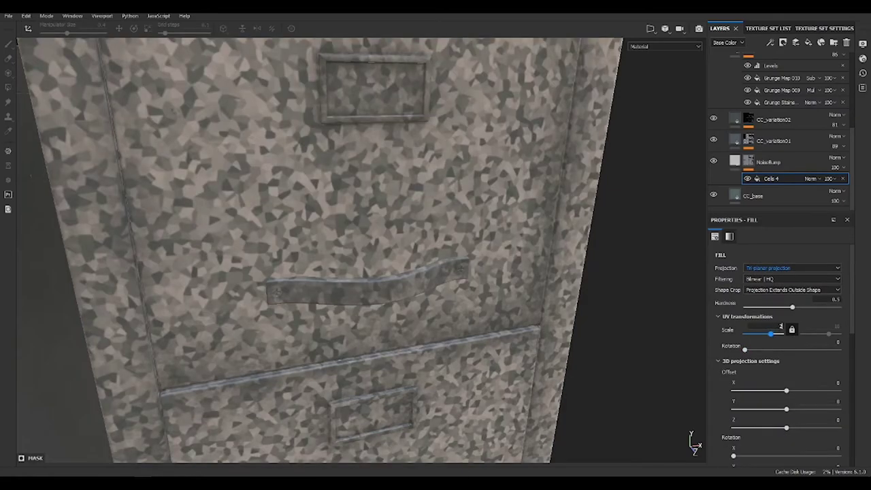
Step: Set the cell scale to 20 and mask Fill layer 4 with a tri-planar Cells 2 fill
text(20)
key(Return)
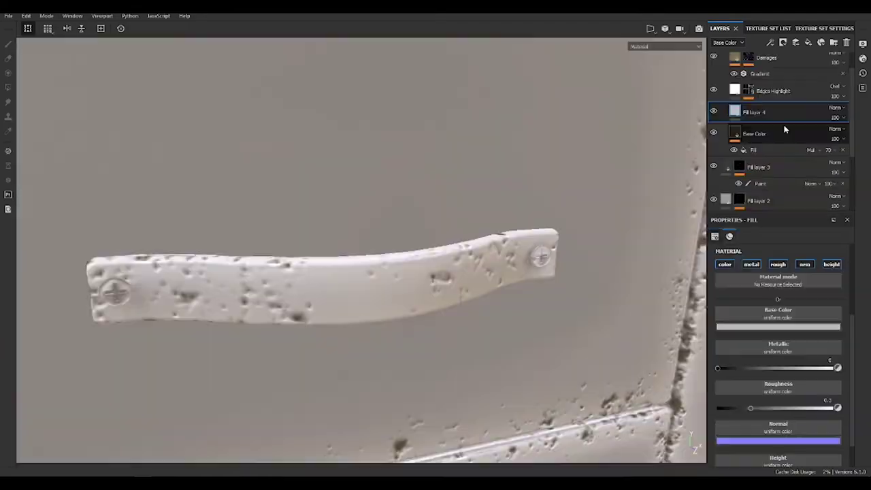
click(783, 42)
click(803, 75)
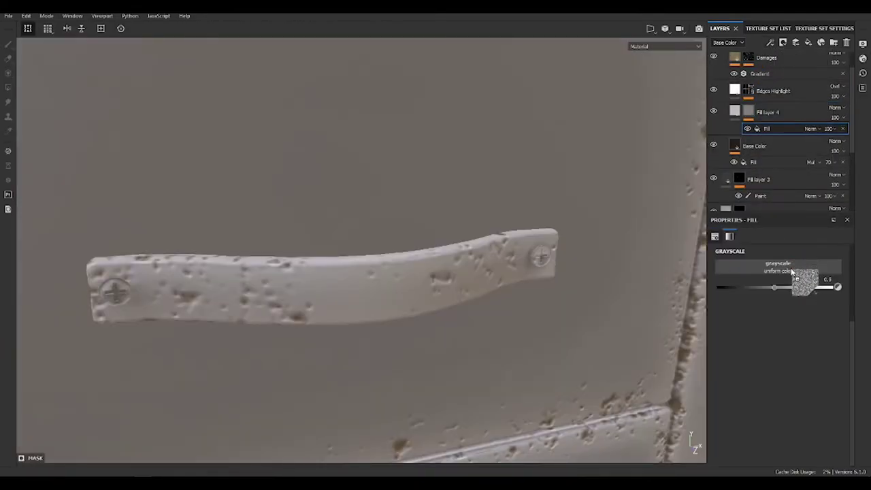
drag(793, 271, 783, 268)
click(789, 268)
click(769, 276)
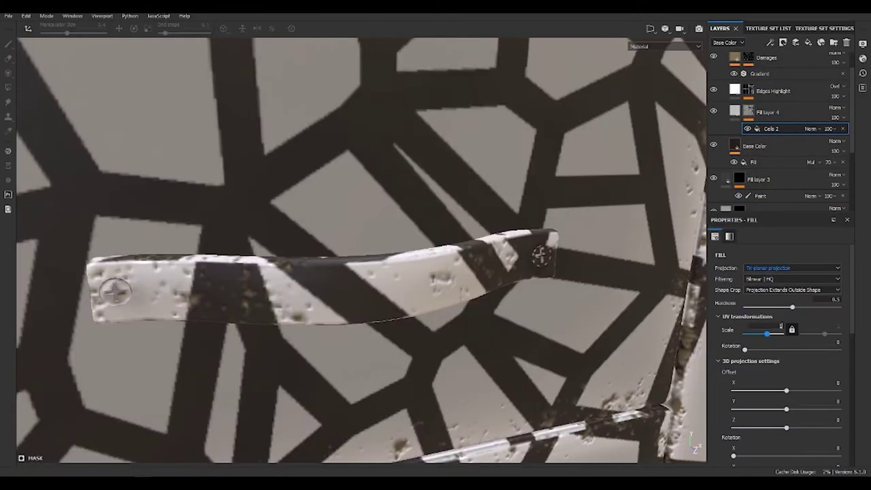
drag(767, 333, 771, 333)
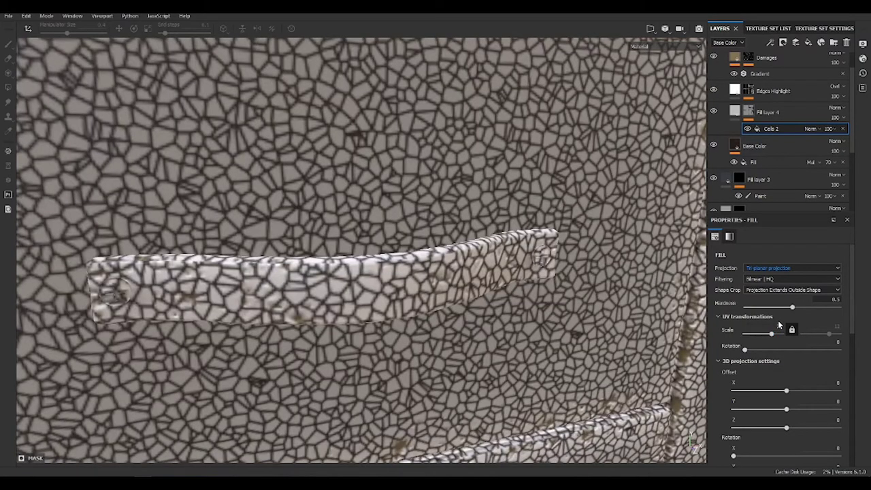
Step: Add a Blur filter at about 0.11 intensity to Fill layer 4's cell mask
click(770, 43)
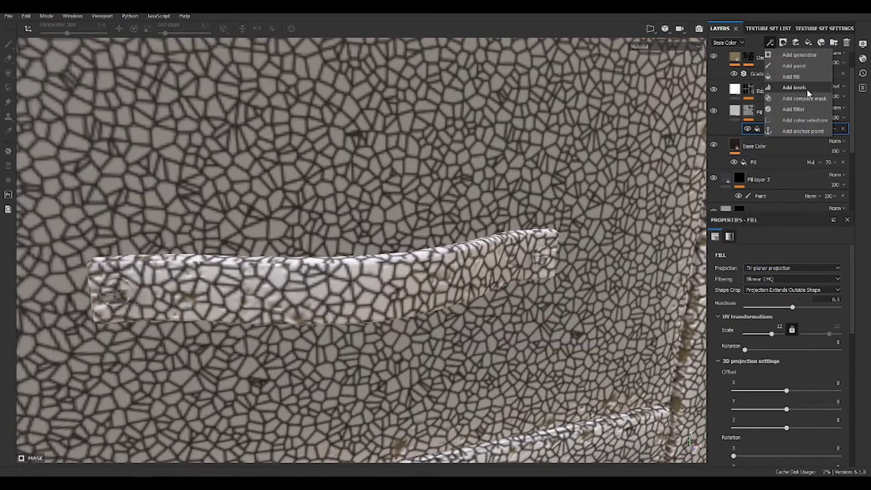
click(793, 109)
click(775, 252)
click(748, 304)
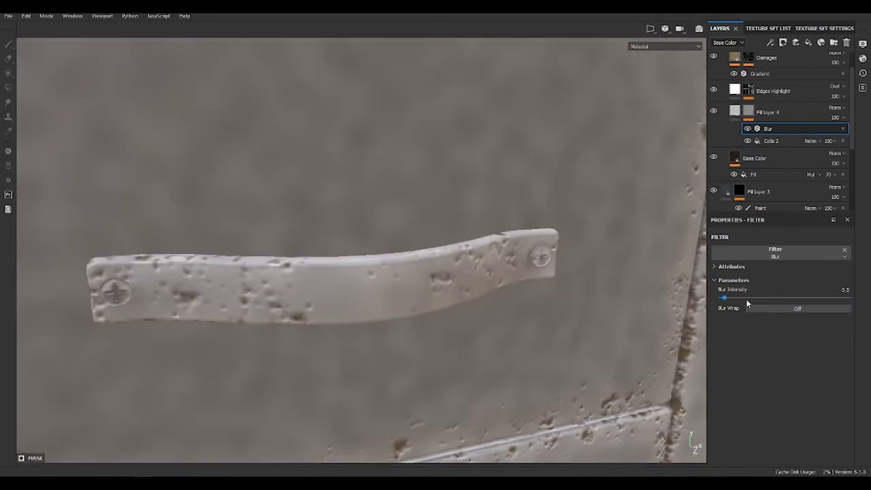
drag(724, 300, 720, 300)
Step: Limit Fill layer 4 to the height channel only, with height 0.01
click(768, 112)
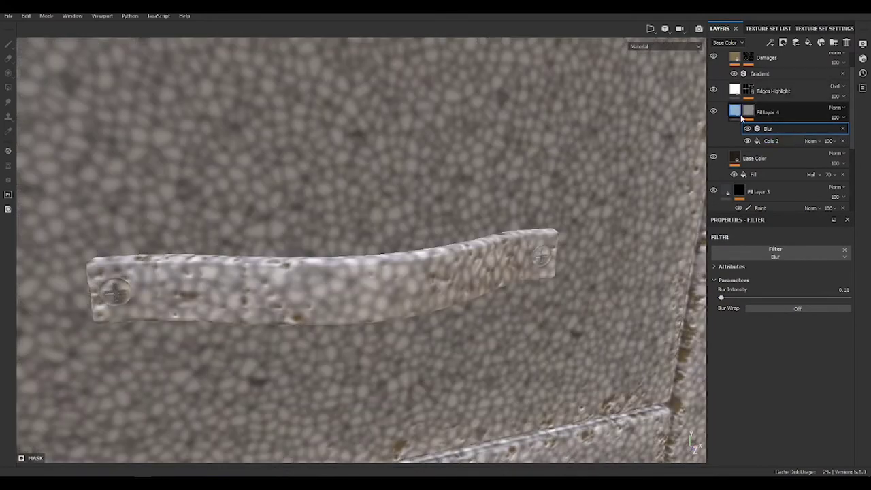
scroll(791, 374, down, 3)
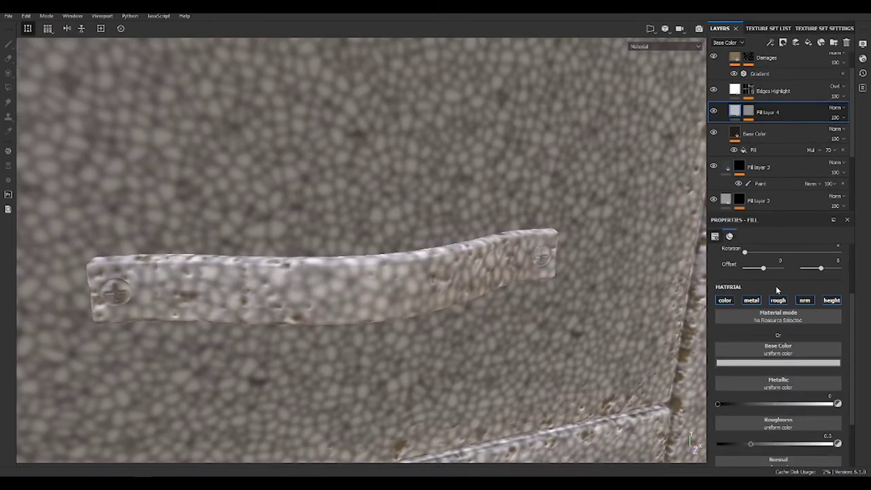
scroll(783, 299, down, 2)
scroll(817, 317, up, 3)
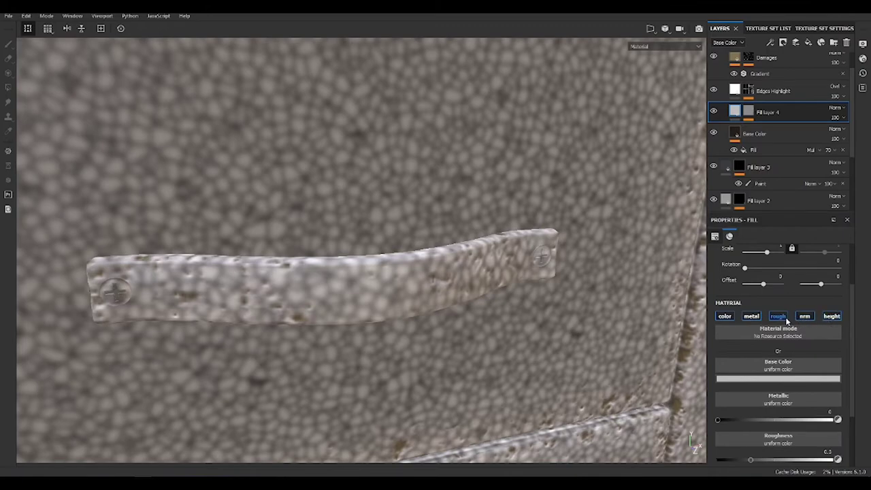
click(779, 316)
click(751, 316)
click(725, 316)
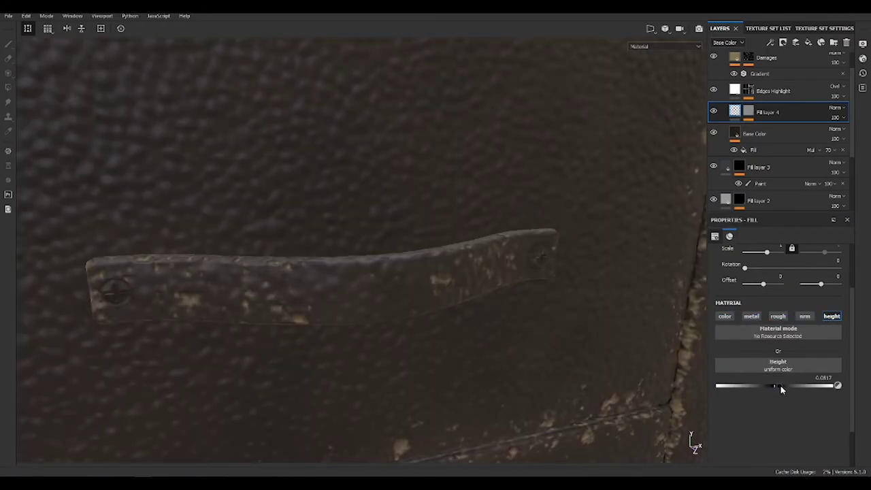
drag(778, 387, 780, 387)
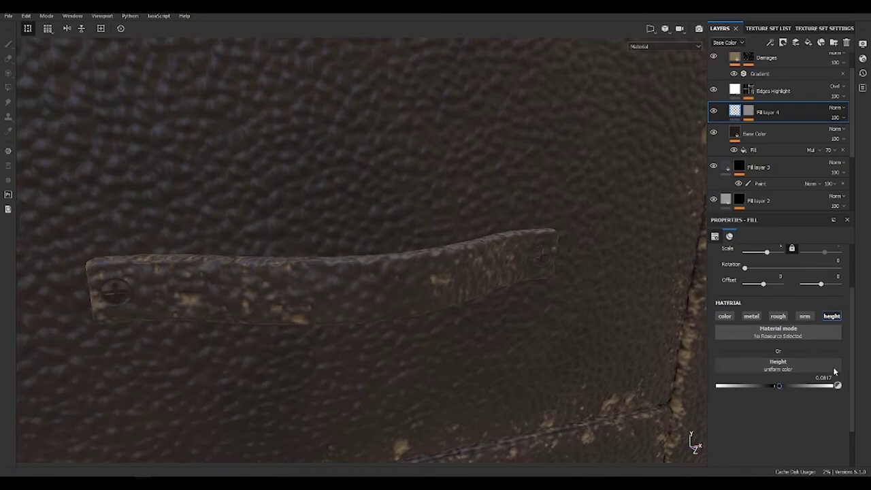
text(1)
key(Return)
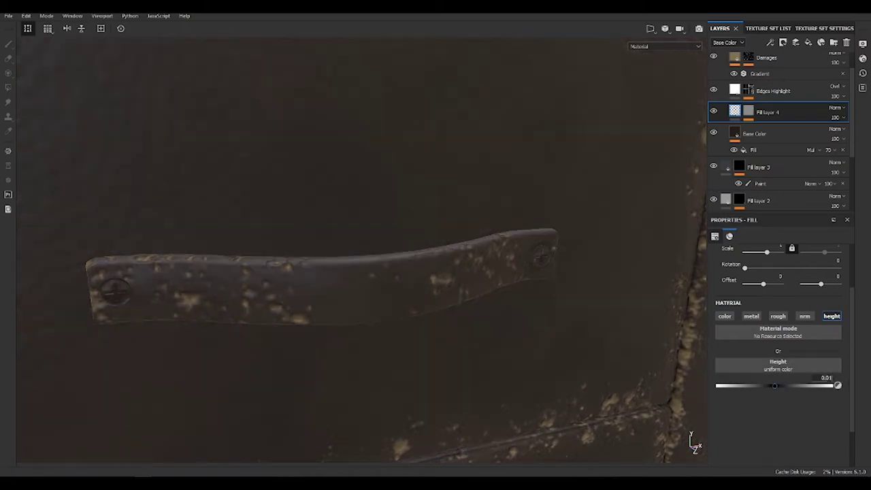
click(718, 92)
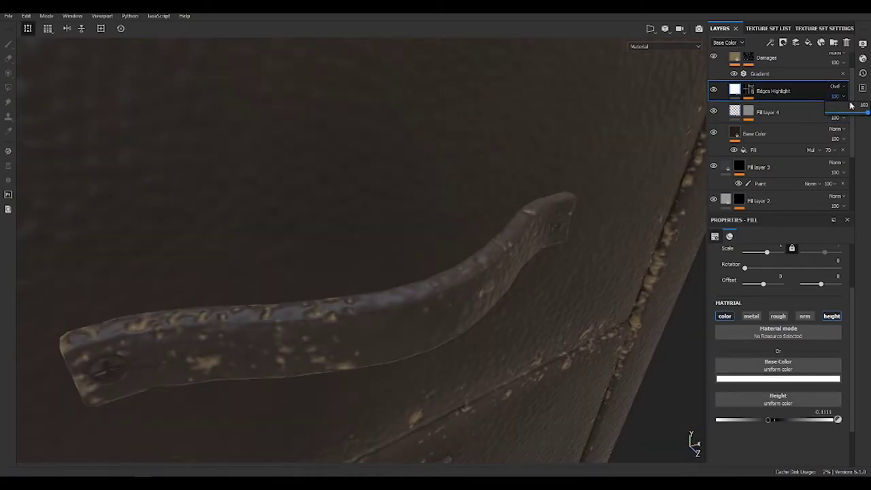
Step: Change the second colour of the Damages layer's Gradient filter
scroll(772, 101, up, 1)
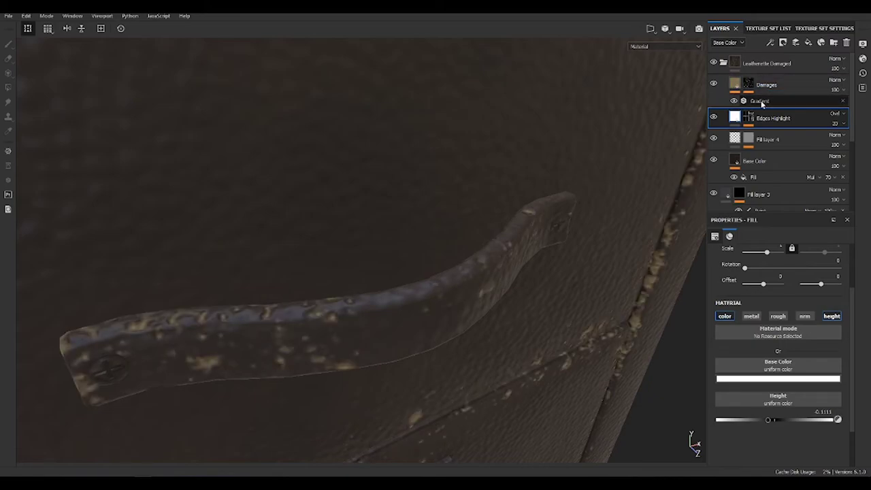
click(763, 102)
click(773, 317)
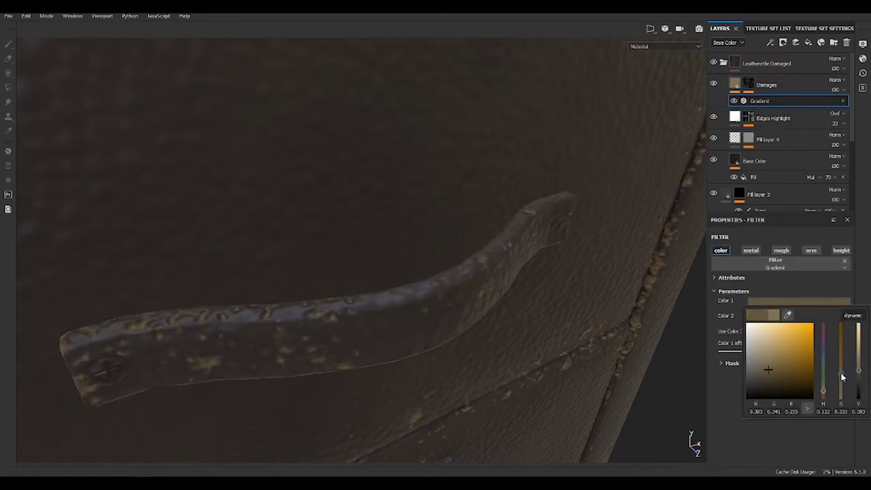
alt+drag(517, 284, 477, 272)
Step: Adjust the Damages layer settings, then add a black mask to Leatherette Damaged
click(767, 85)
scroll(761, 373, down, 2)
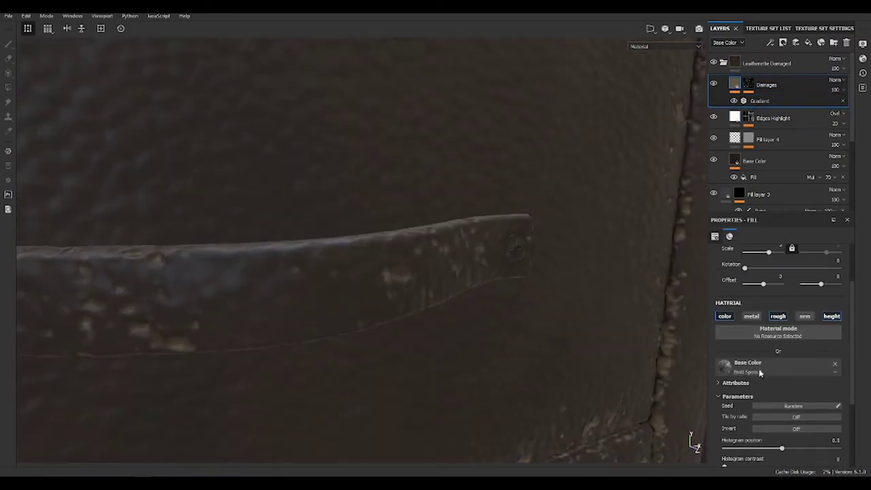
scroll(782, 381, down, 2)
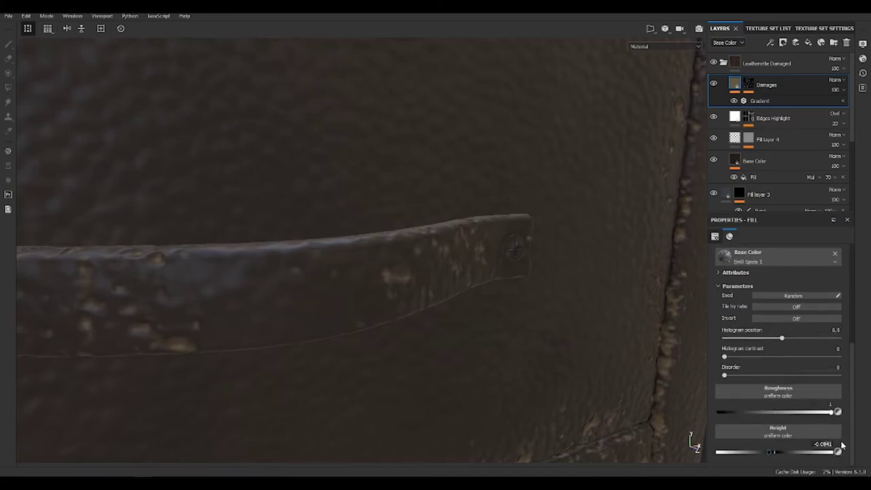
mouse_move(408, 286)
alt+mouse_down()
mouse_move(354, 243)
mouse_move(259, 290)
alt+mouse_up()
alt+right_drag(259, 290, 361, 181)
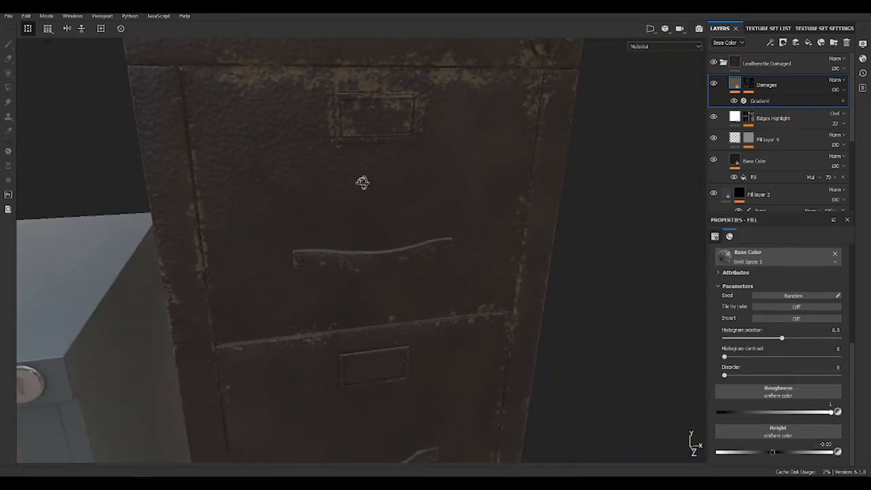
alt+drag(360, 181, 463, 262)
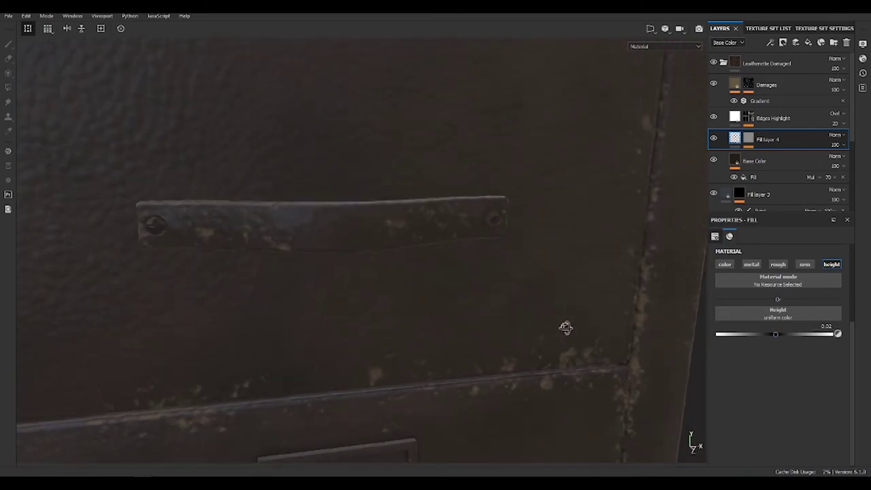
click(771, 43)
Step: Add a Paint effect to the Leatherette Damaged mask and polygon-fill the drawer handles
click(790, 52)
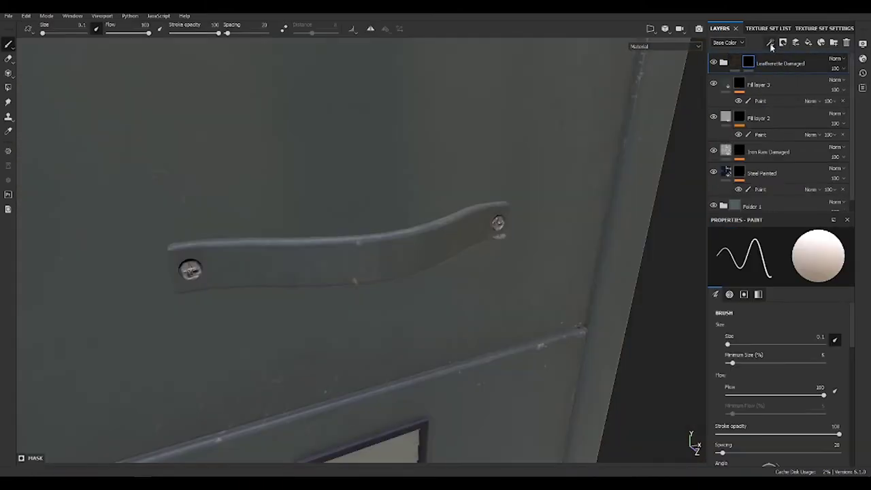
key(4)
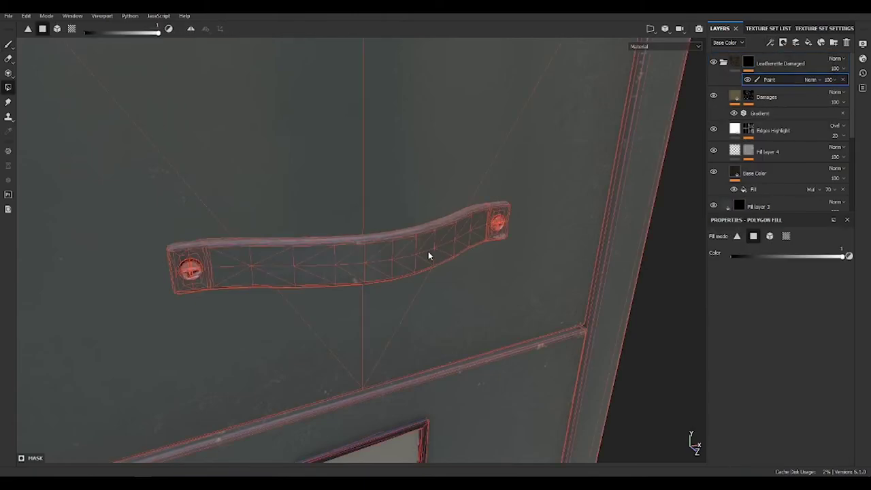
scroll(447, 247, down, 5)
mouse_move(434, 134)
alt+mouse_down()
mouse_move(463, 170)
mouse_move(418, 297)
mouse_move(441, 302)
alt+mouse_up()
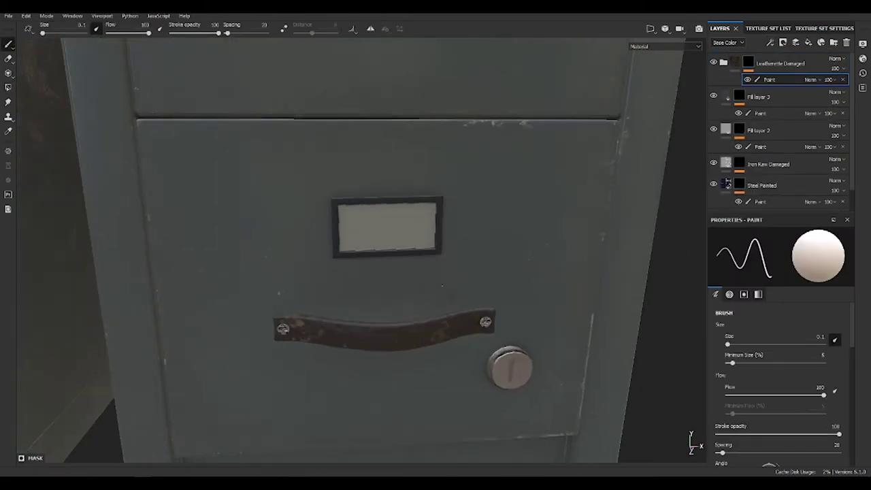
scroll(728, 99, down, 5)
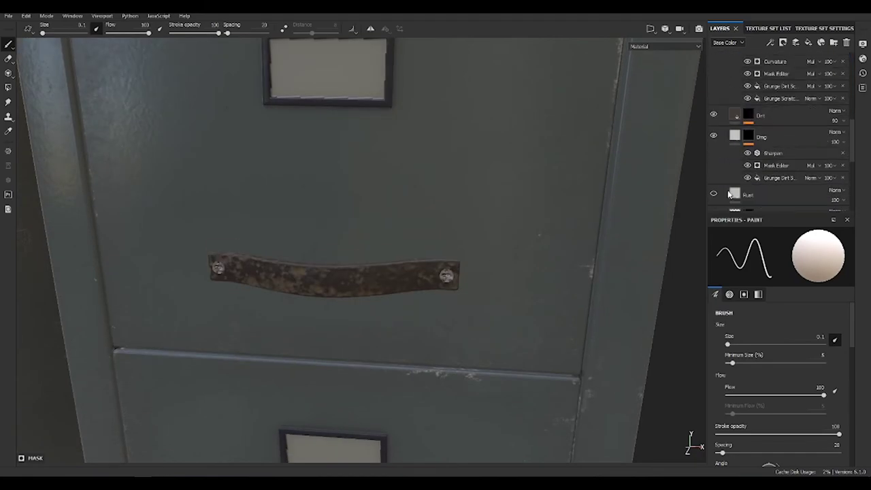
Step: Enable the dust layer and shift its base colour toward a warm beige
click(714, 134)
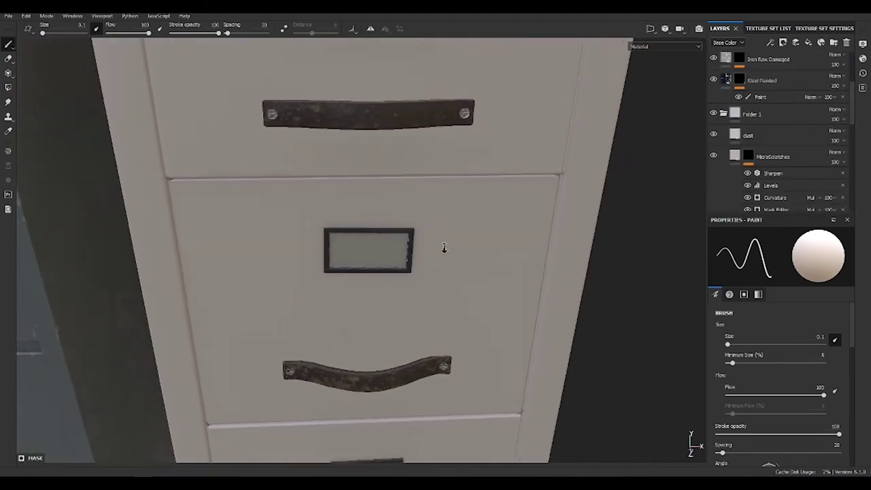
mouse_move(443, 247)
alt+mouse_down()
mouse_move(479, 303)
mouse_move(488, 249)
alt+mouse_up()
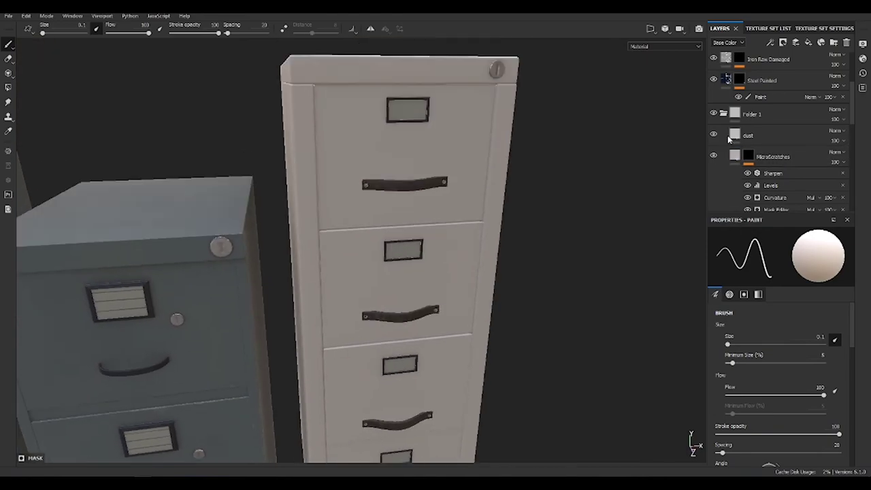
click(748, 135)
click(778, 328)
click(754, 368)
drag(752, 371, 756, 371)
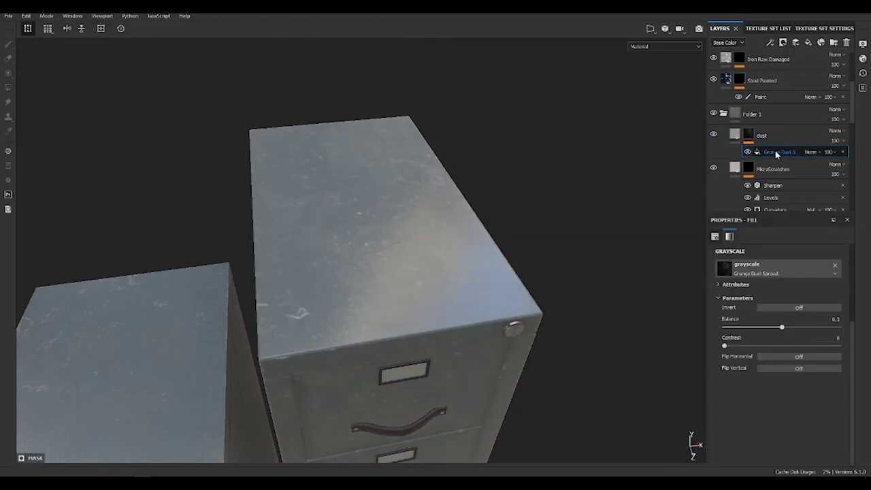
Step: Set the dust mask's Mask Editor to Multiply blending at 75 opacity
click(776, 153)
click(792, 268)
click(789, 289)
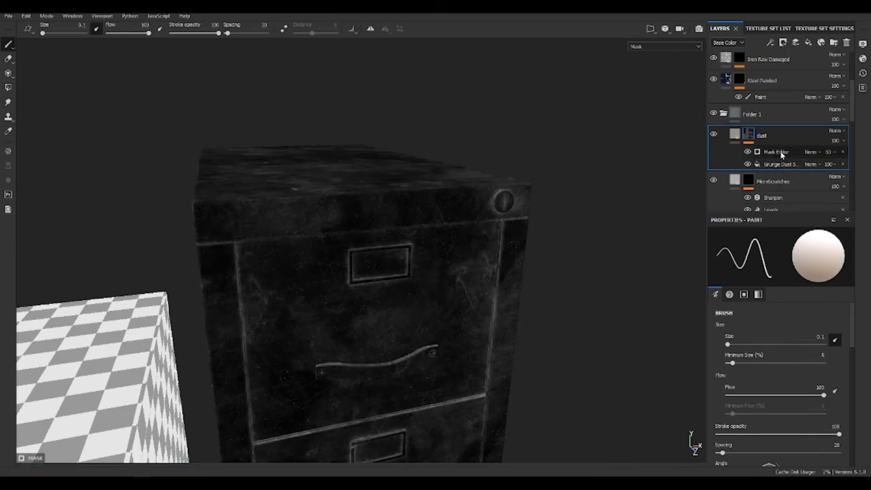
click(781, 153)
click(811, 151)
click(831, 152)
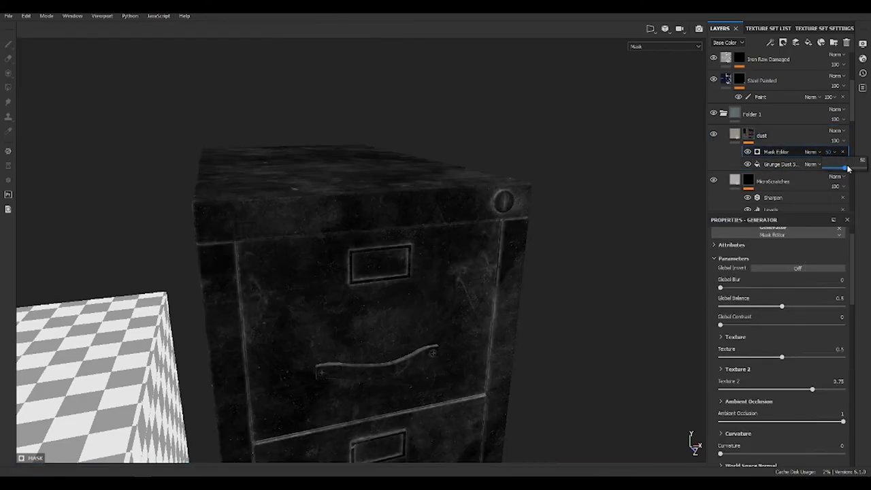
drag(849, 168, 849, 168)
click(815, 153)
click(838, 199)
alt+drag(354, 245, 518, 204)
Step: Add a Sharpen filter to the dust mask and return to the material view
click(770, 42)
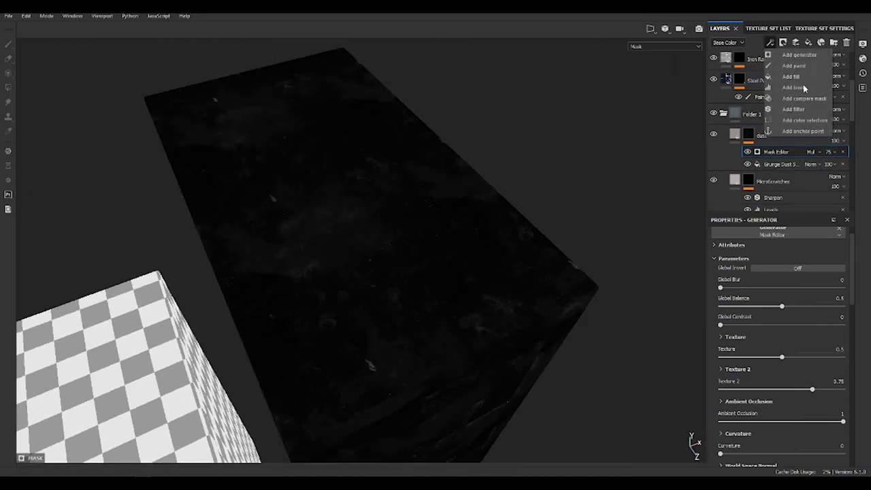
click(793, 109)
click(789, 252)
text(sharp)
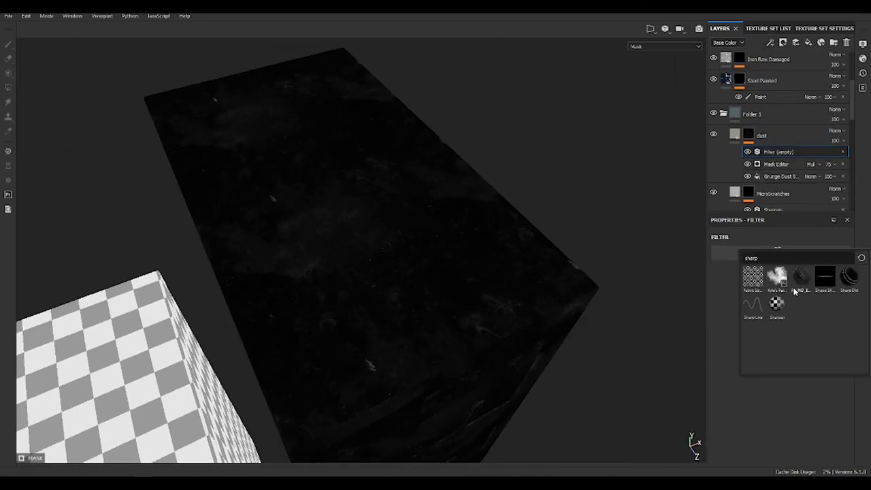
click(776, 280)
scroll(496, 324, up, 3)
scroll(495, 324, up, 3)
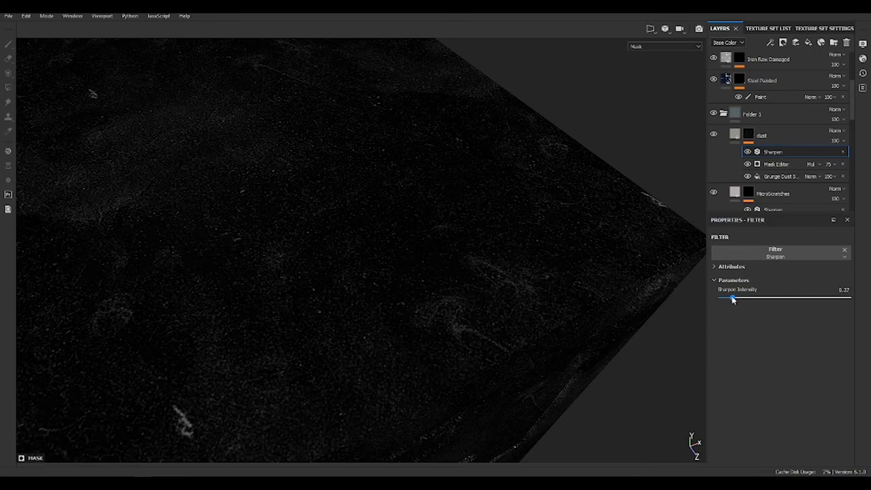
key(m)
scroll(356, 195, up, 3)
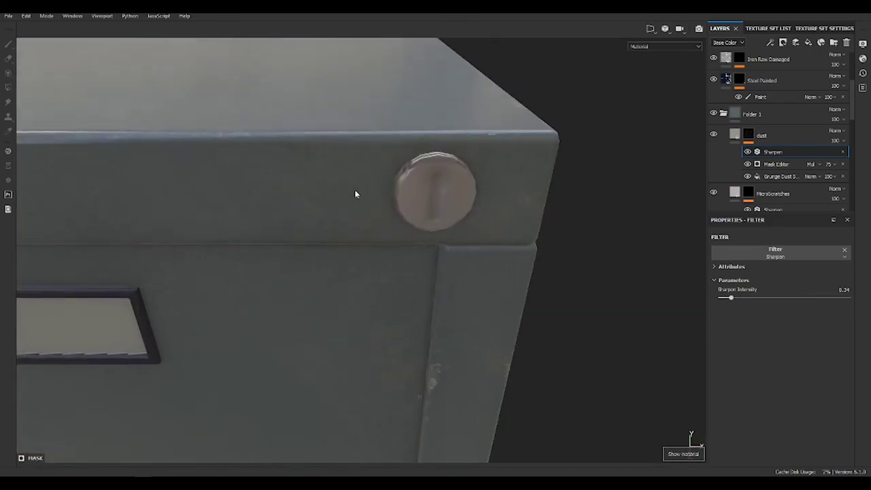
click(774, 140)
Step: Set the dust layer's roughness to 0.2257 and give it a small, then reduced, height bump
mouse_move(751, 377)
mouse_down()
mouse_move(734, 377)
mouse_move(742, 378)
mouse_up()
drag(774, 452, 792, 453)
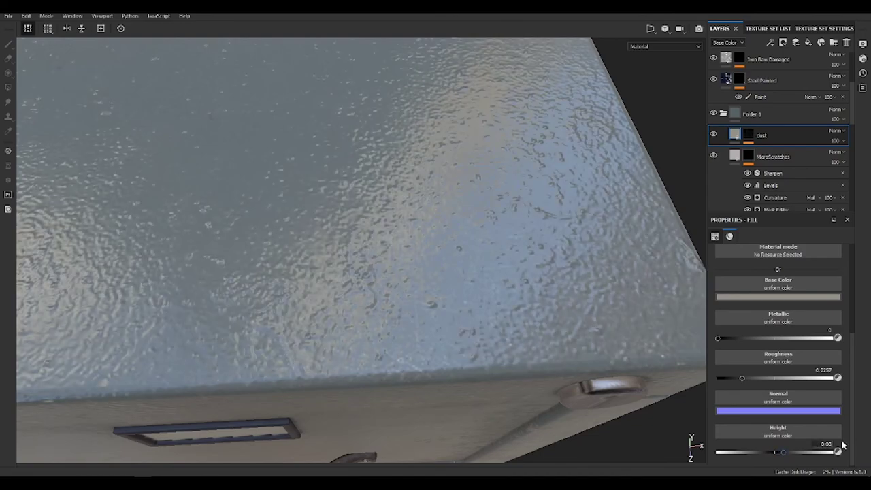
mouse_move(531, 348)
alt+mouse_down()
mouse_move(518, 354)
mouse_move(375, 291)
alt+mouse_up()
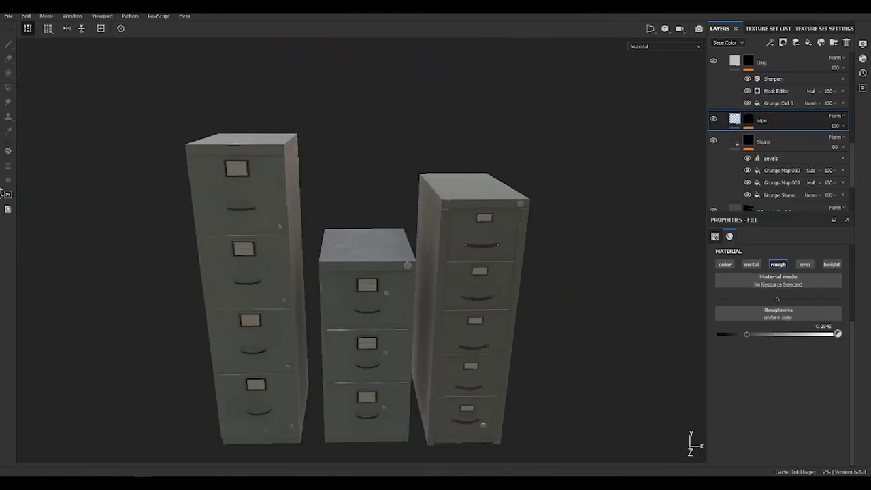
mouse_move(497, 252)
alt+mouse_down()
mouse_move(457, 259)
mouse_move(458, 242)
mouse_move(230, 247)
mouse_move(293, 245)
alt+mouse_up()
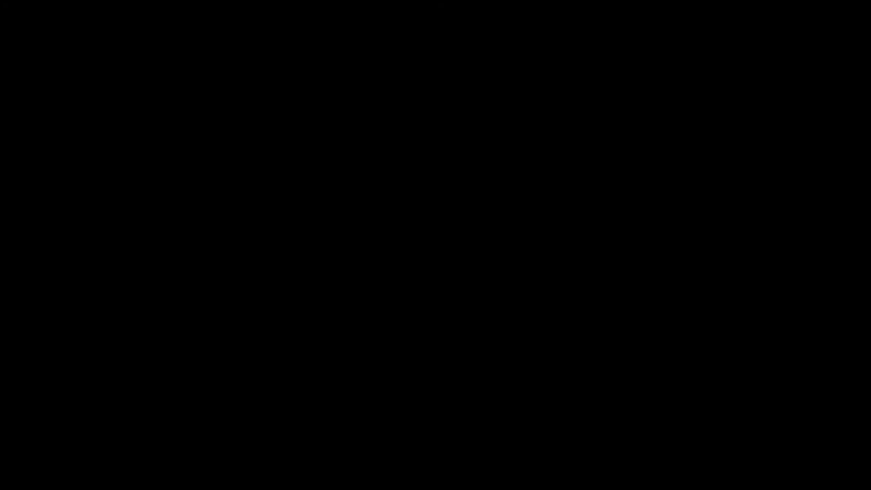